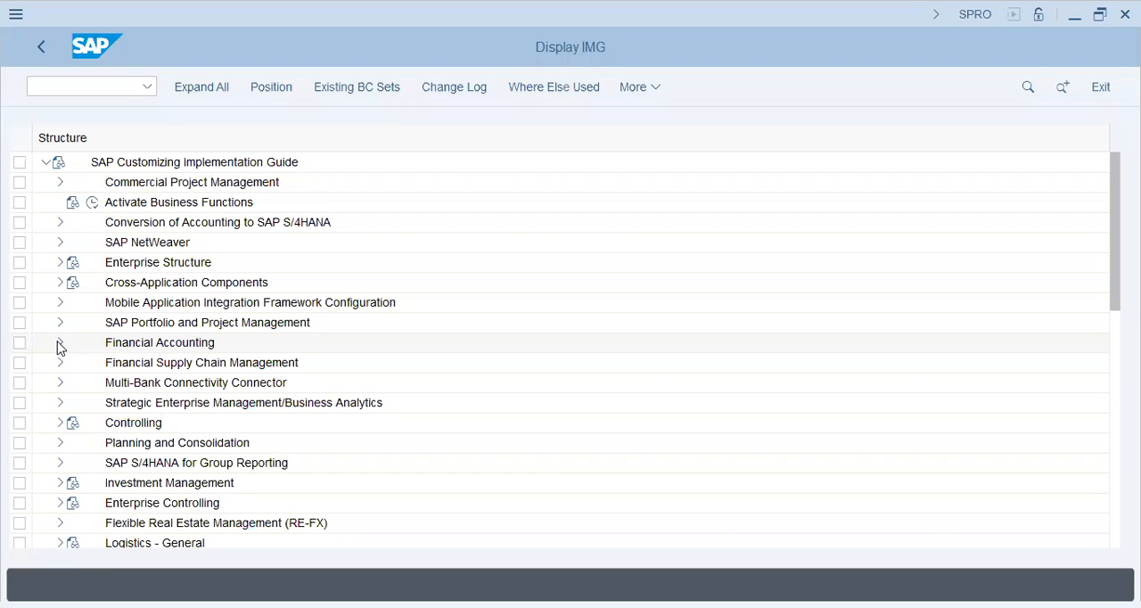
Open the Edit Chart of Accounts List activity under Financial Accounting, General Ledger Accounting, Master Data, G/L Accounts, Preparations.
click(60, 344)
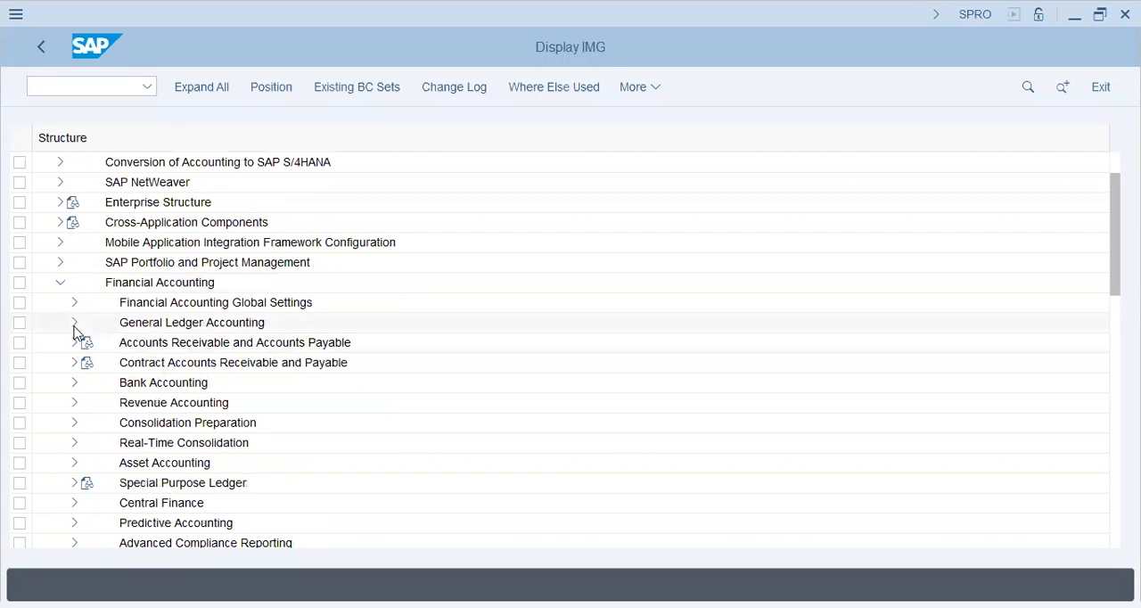
click(75, 322)
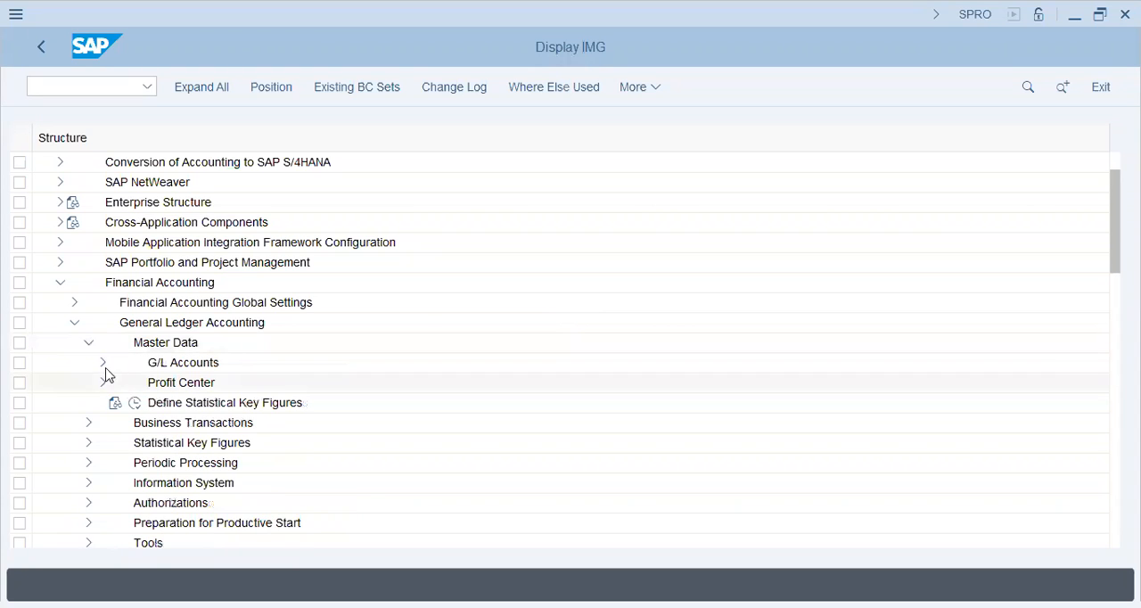
click(103, 366)
click(119, 389)
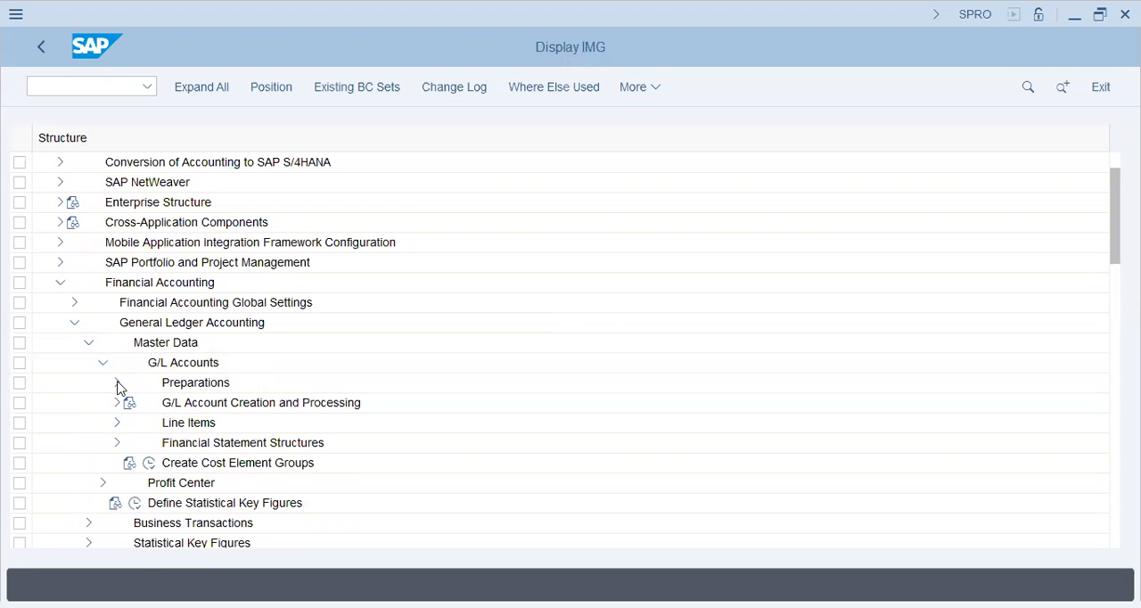
click(163, 423)
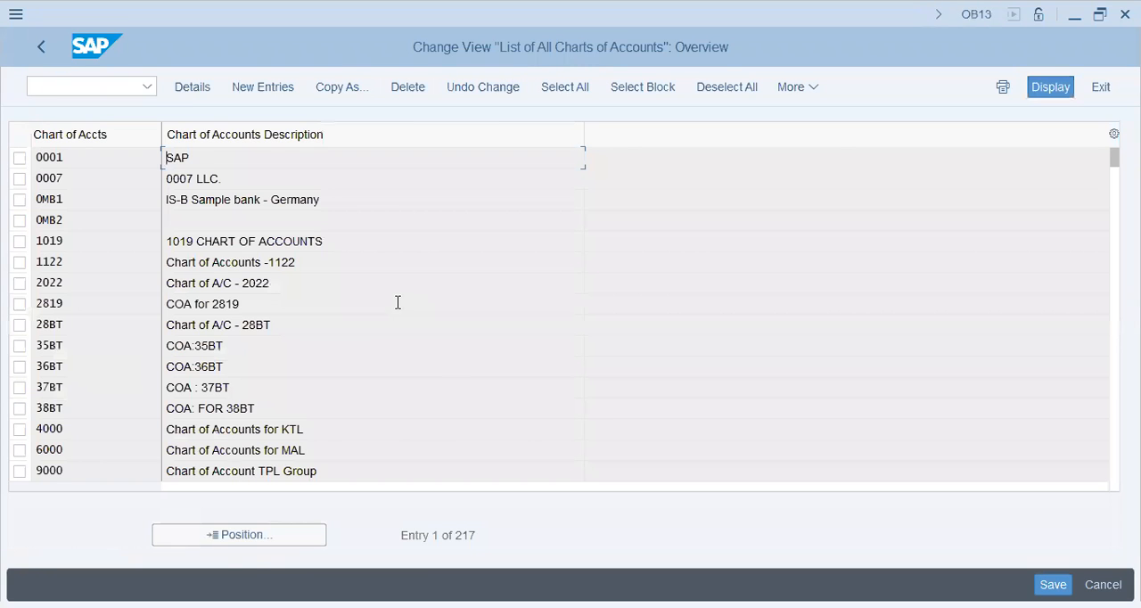
Locate chart of accounts U35P in the list, review its details, and return to the implementation guide.
click(259, 538)
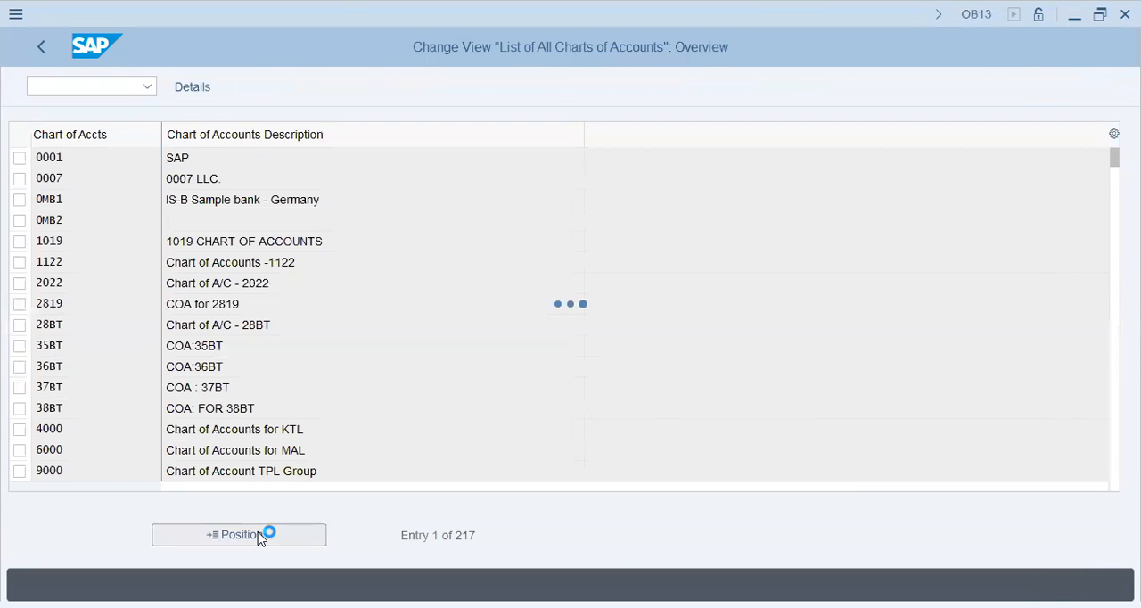
text(u3)
key(Down)
key(Return)
click(257, 399)
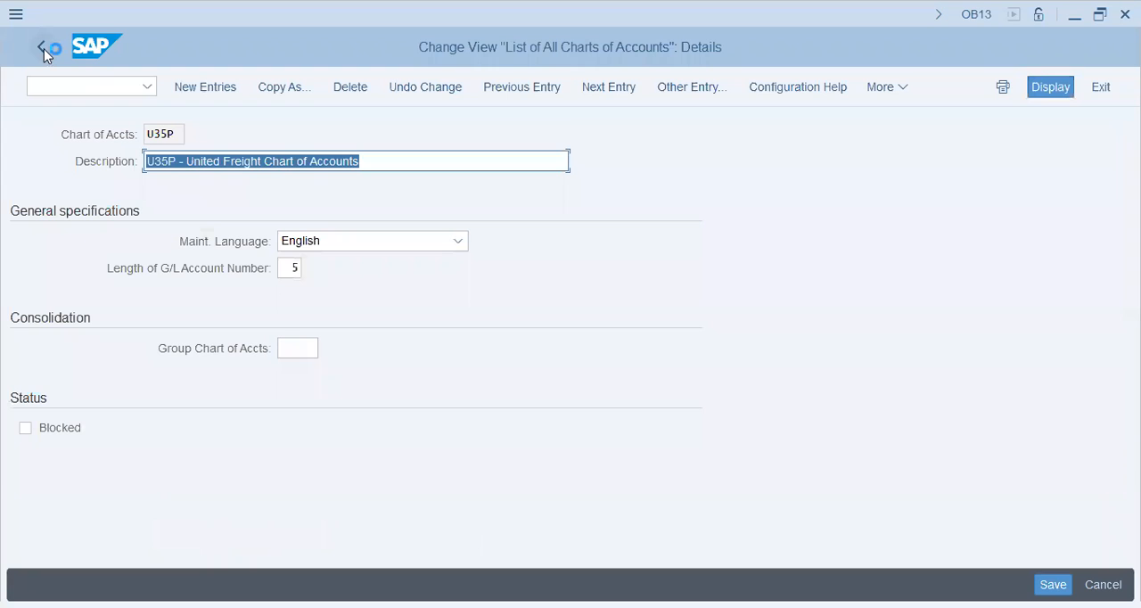
click(44, 49)
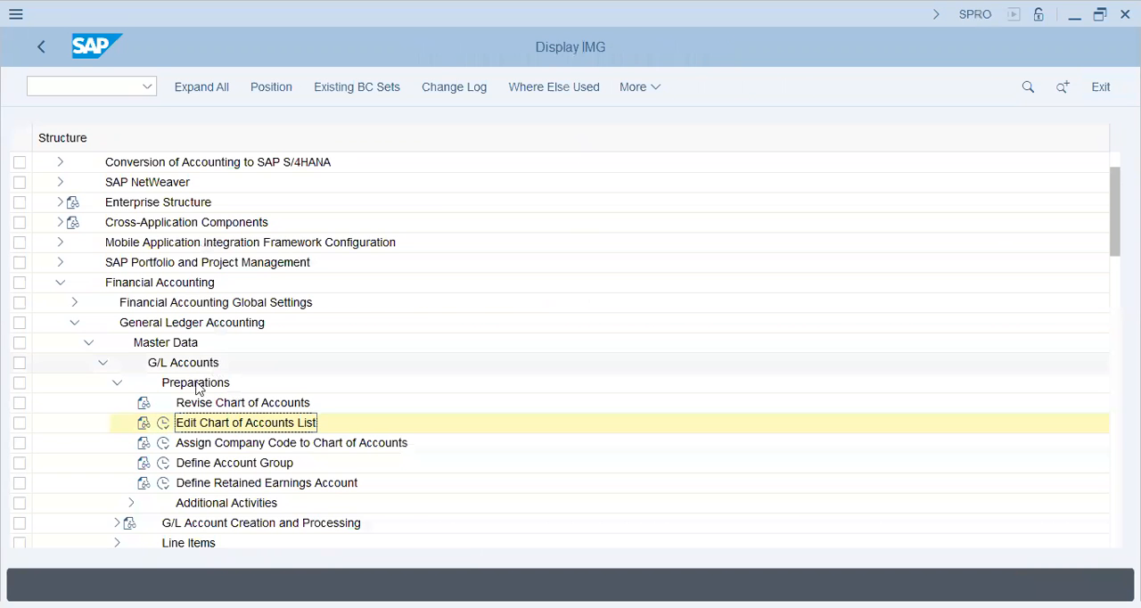
Look up company code U35P in the Assign Company Code to Chart of Accounts activity, then return to the implementation guide.
click(163, 444)
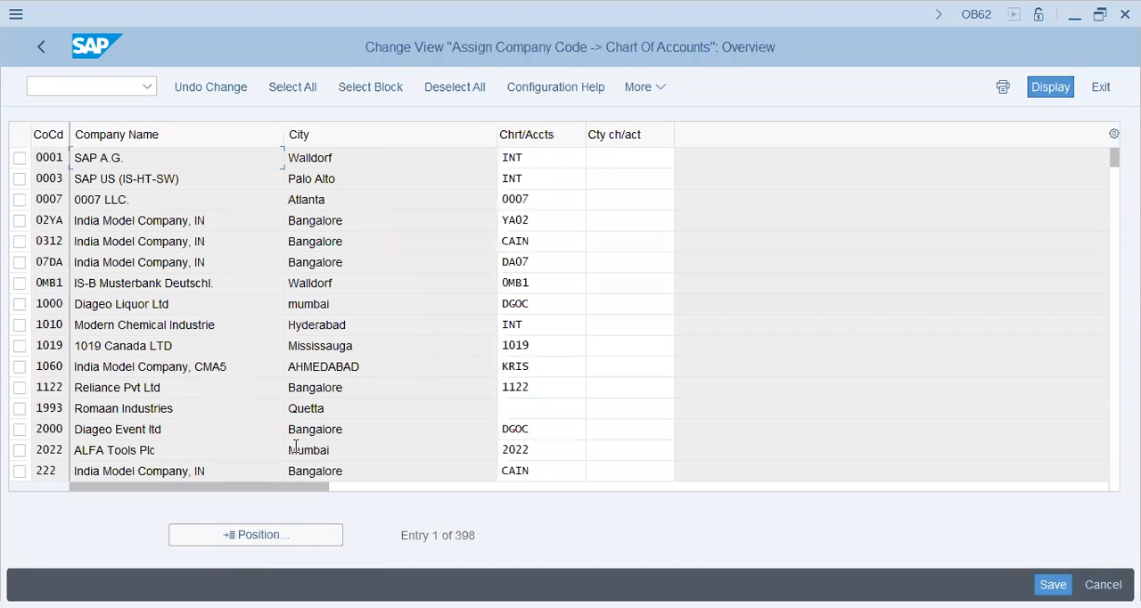
click(258, 536)
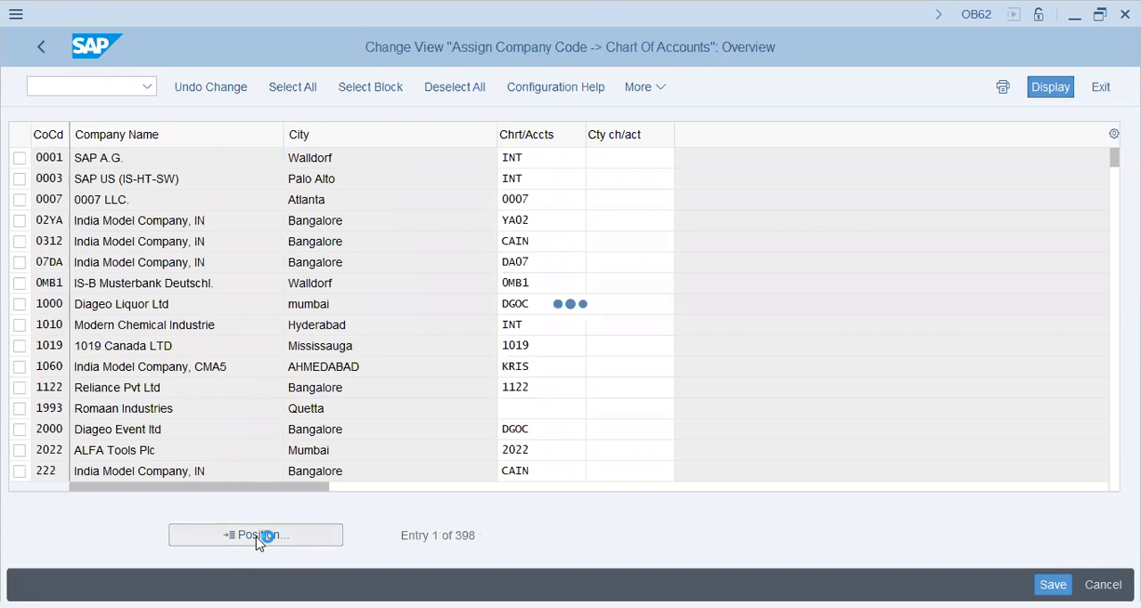
text(u35p)
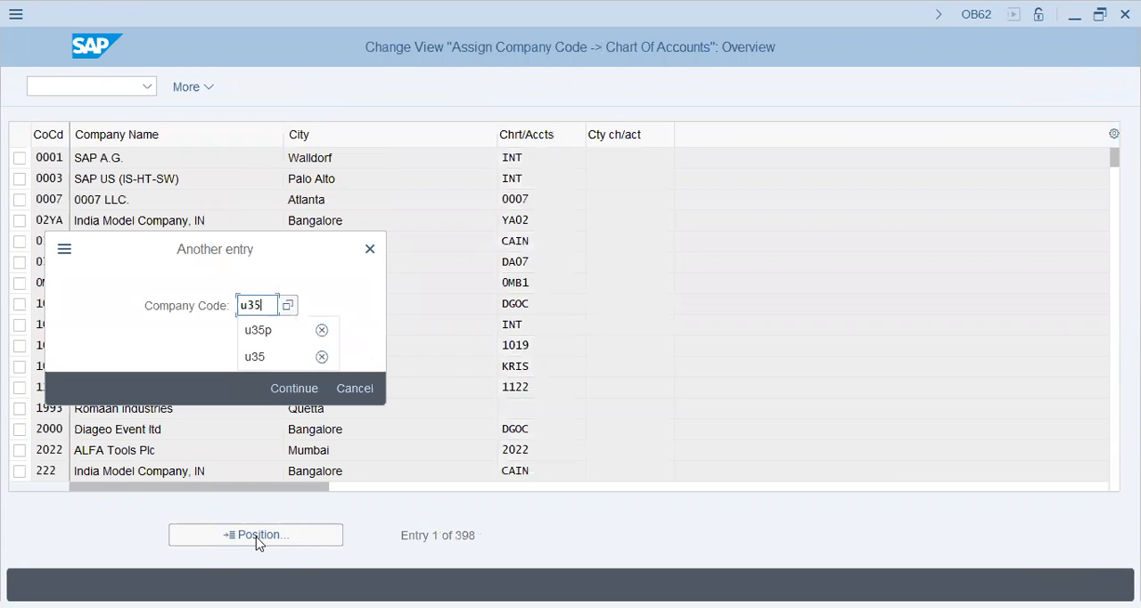
key(Return)
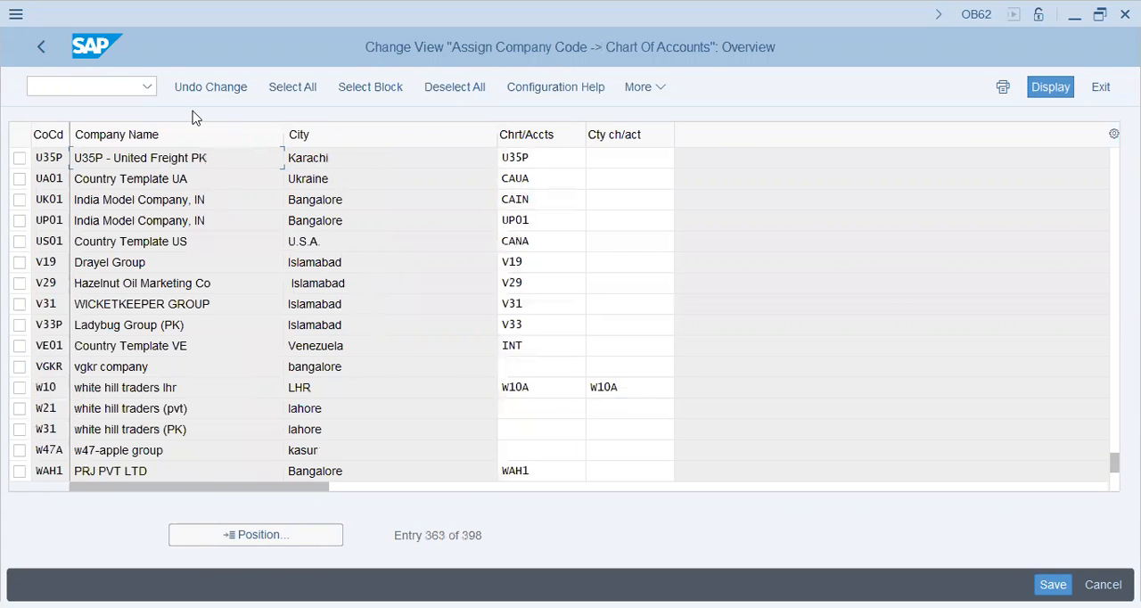
click(42, 49)
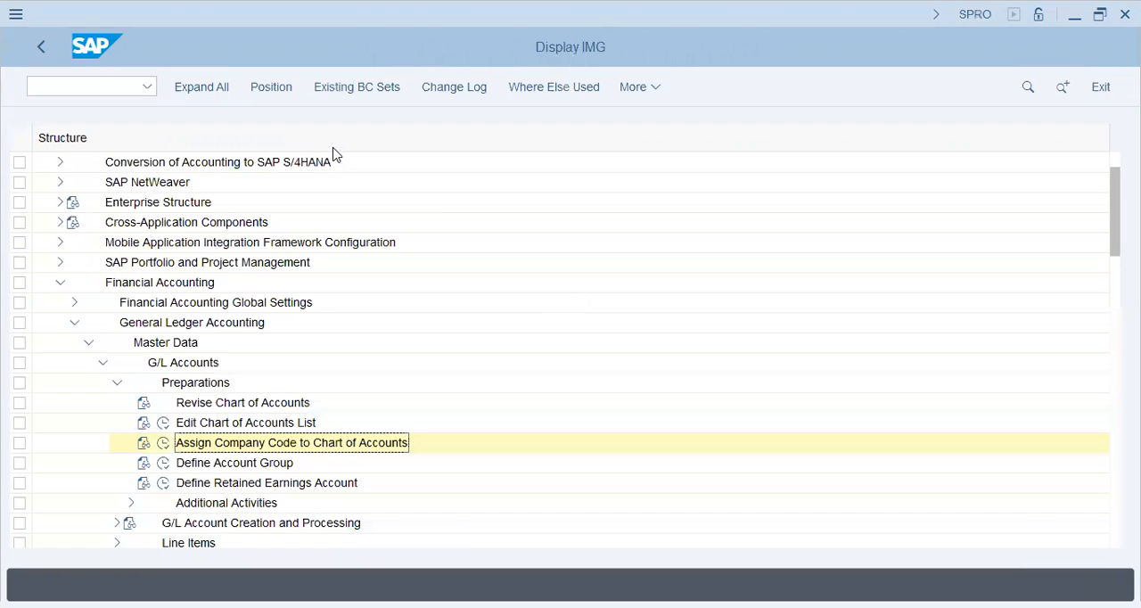
Review the G/L account groups of chart of accounts U35P in the Define Account Group activity.
click(165, 464)
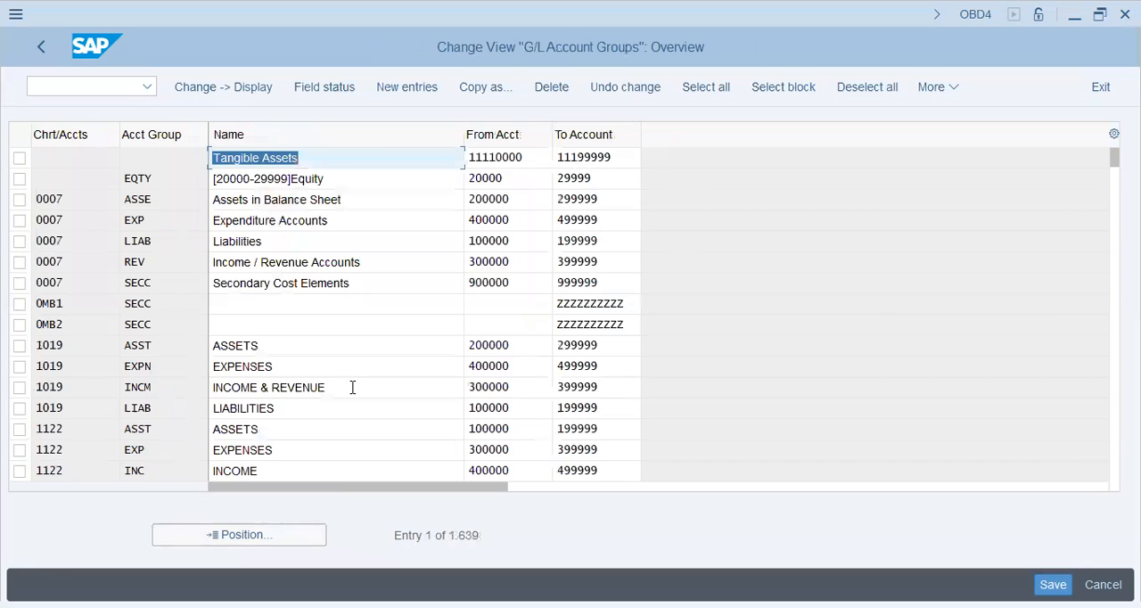
click(255, 536)
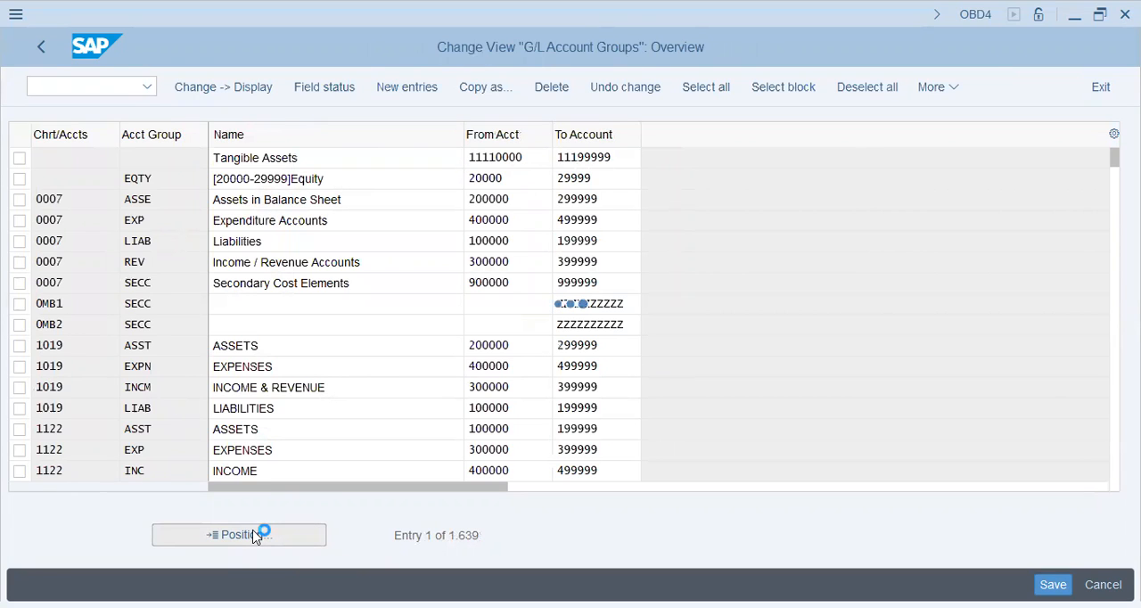
text(u35p)
key(Return)
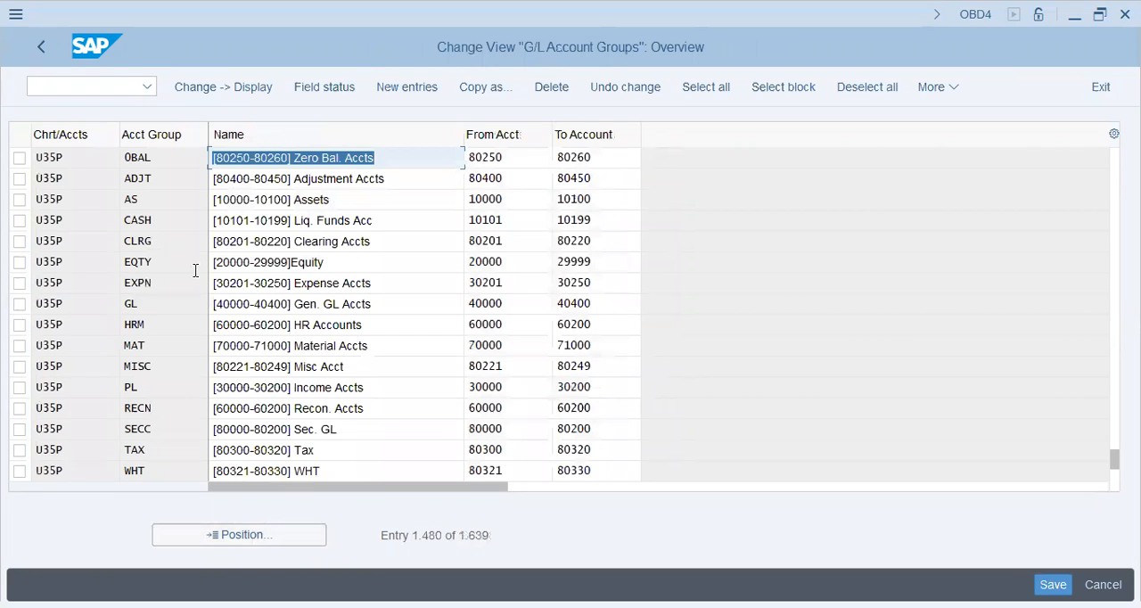
scroll(196, 272, up, 1)
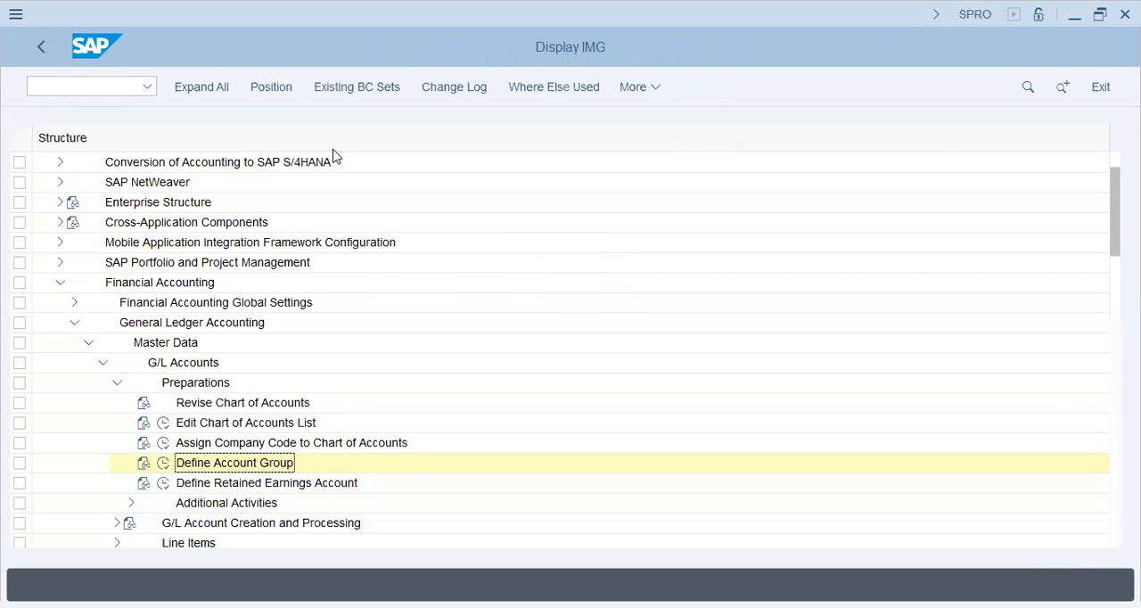
Open the Define Retained Earnings Account activity for chart of accounts U35P.
click(165, 485)
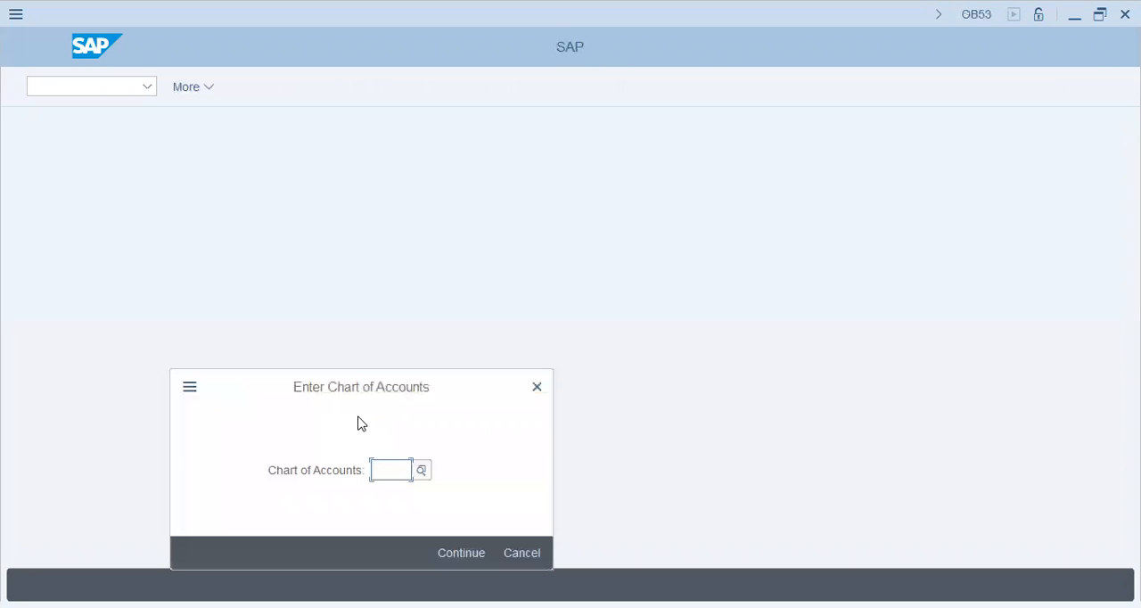
text(u45p)
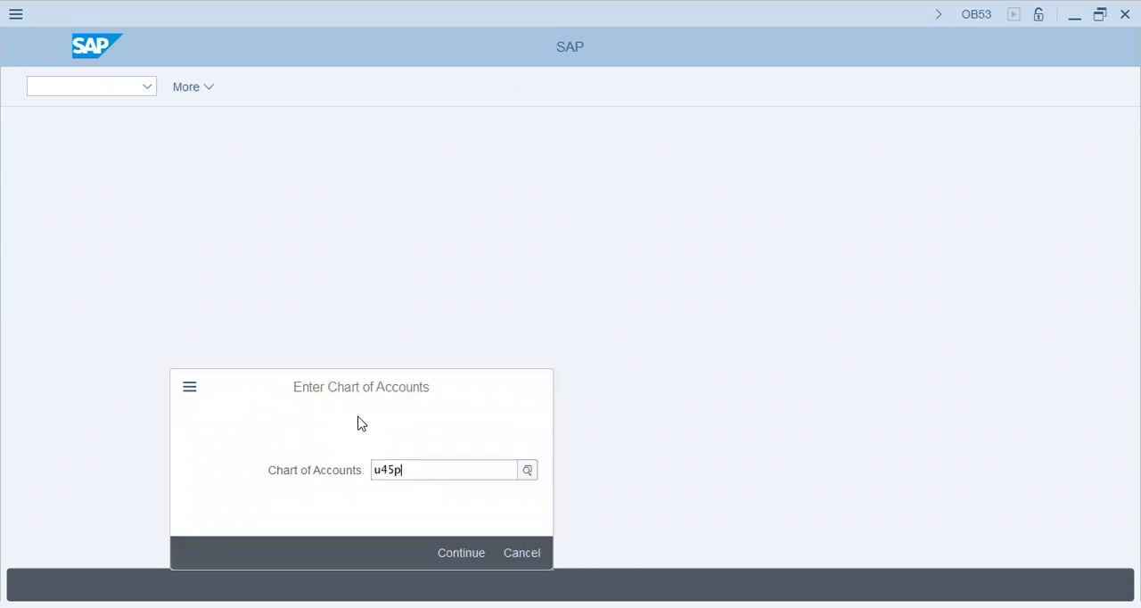
key(Return)
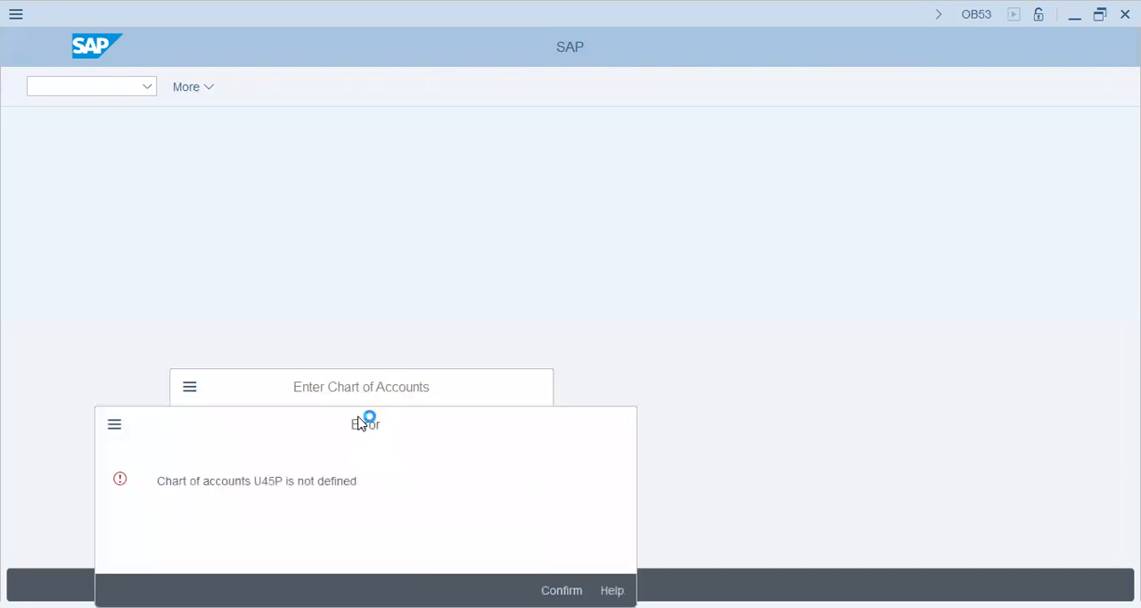
key(Return)
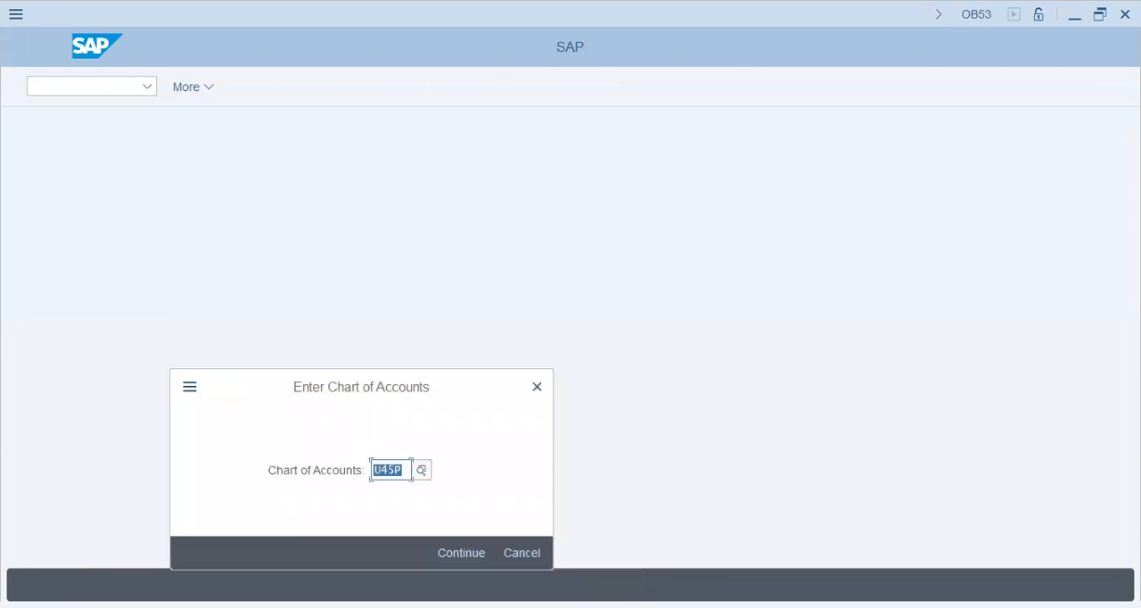
text(u35p)
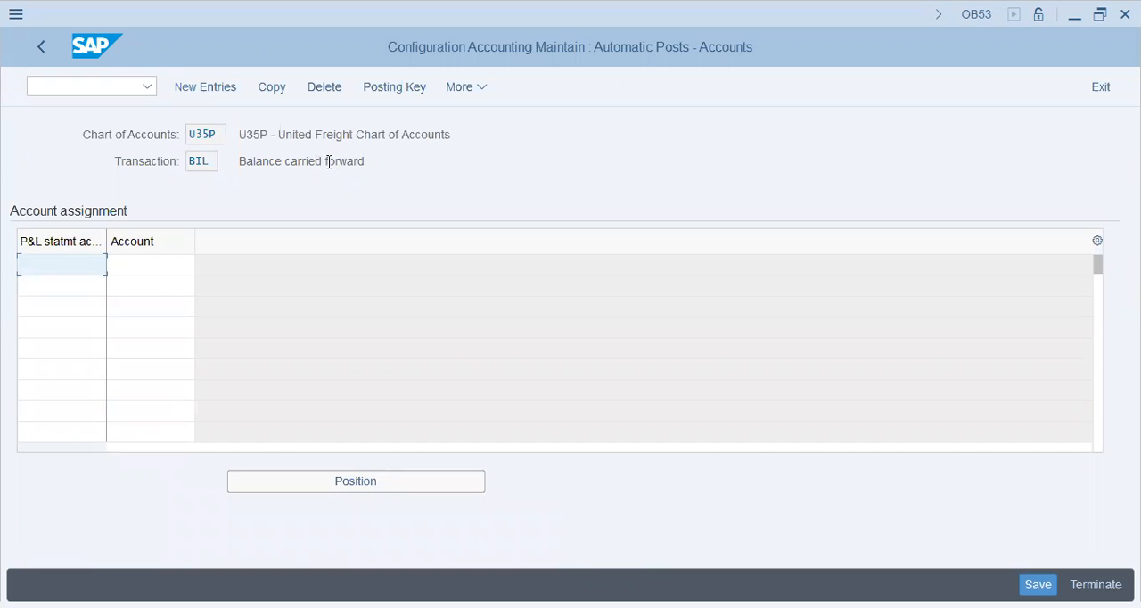
Assign account 20000 to P&L statement account type X and save it to the U35 United Freight customizing request.
click(76, 264)
key(Tab)
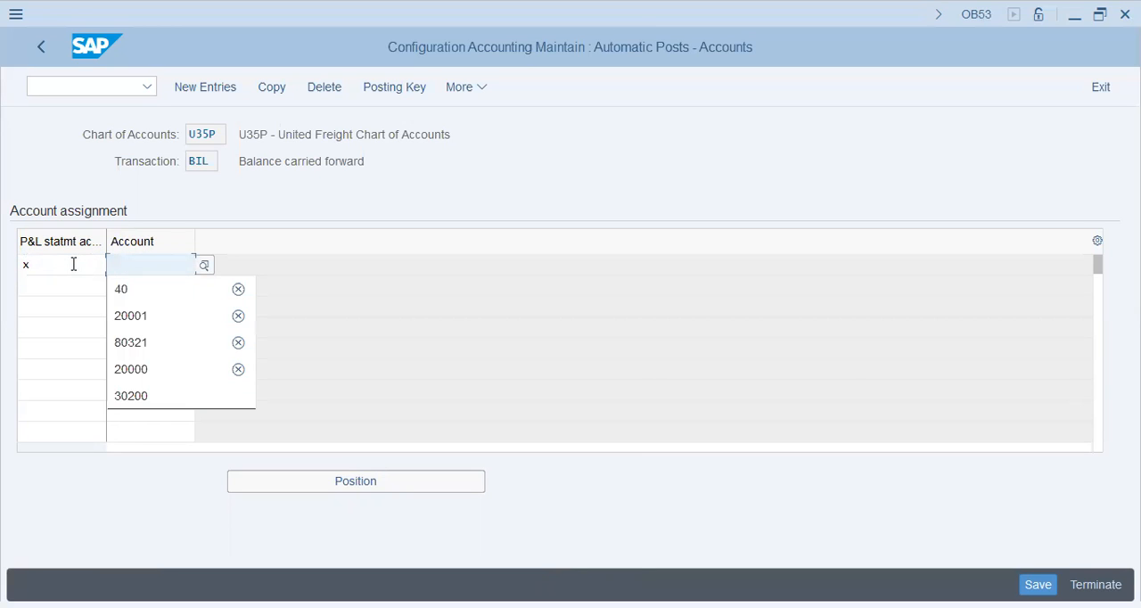
key(Down)
key(Down)
key(Down)
key(Down)
key(Return)
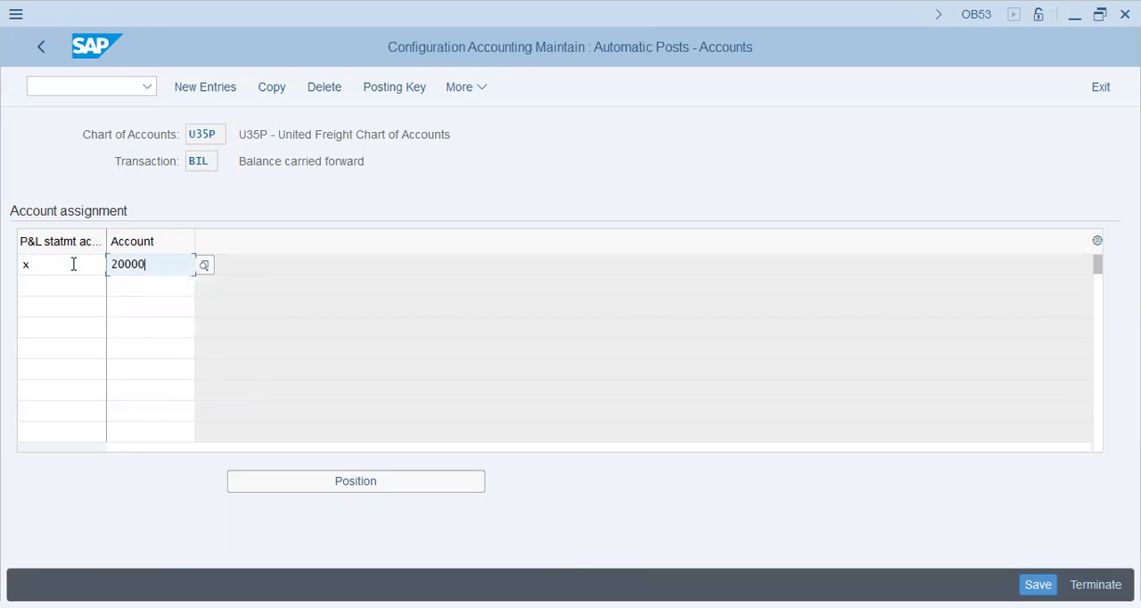
key(Return)
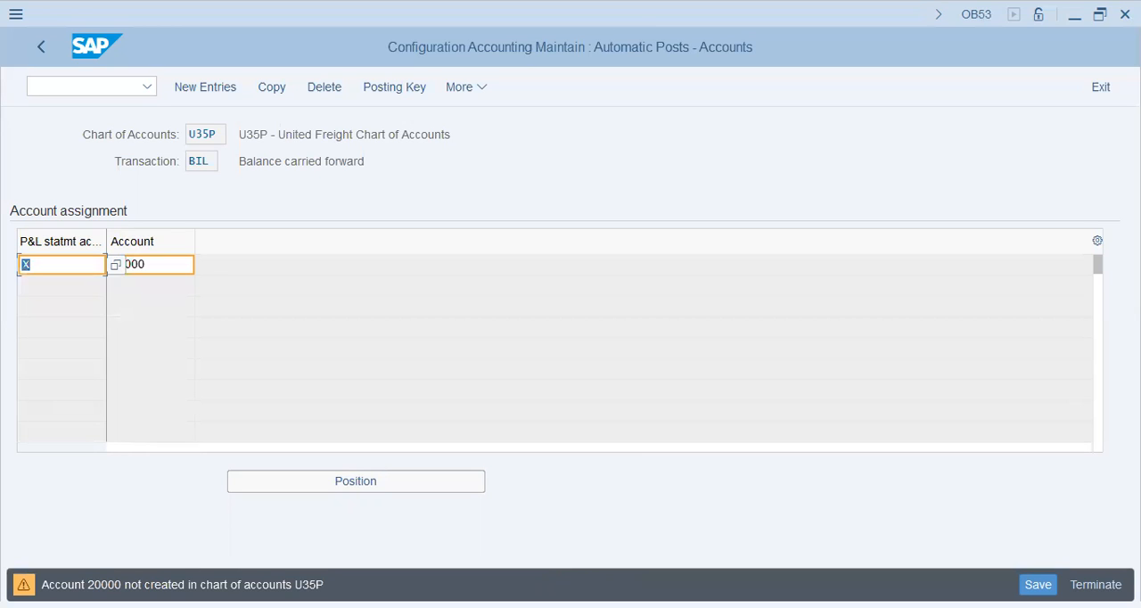
key(Return)
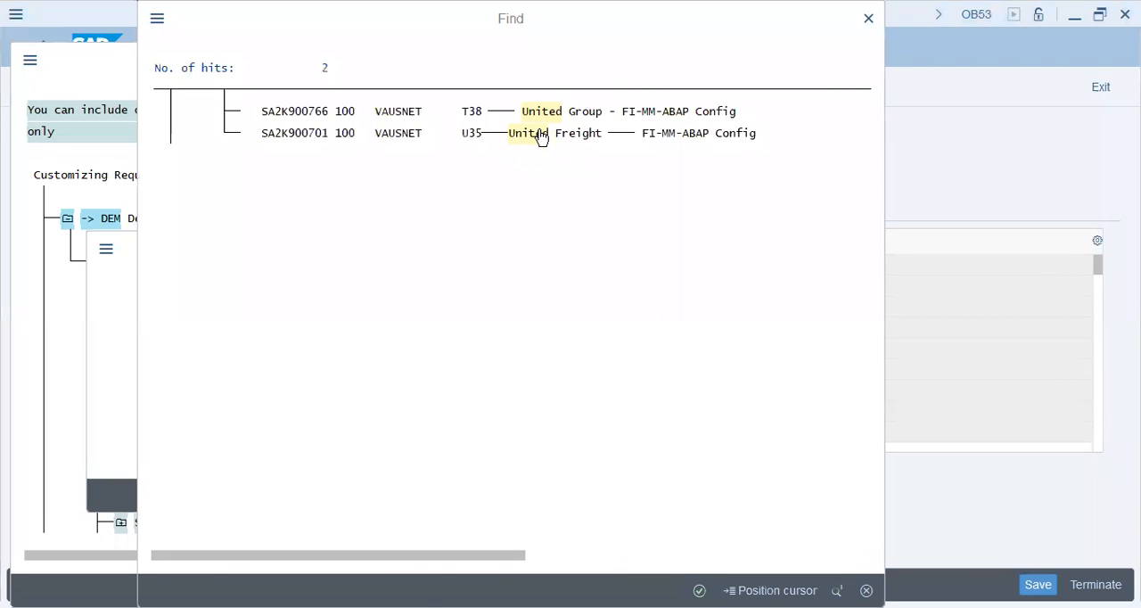
click(541, 133)
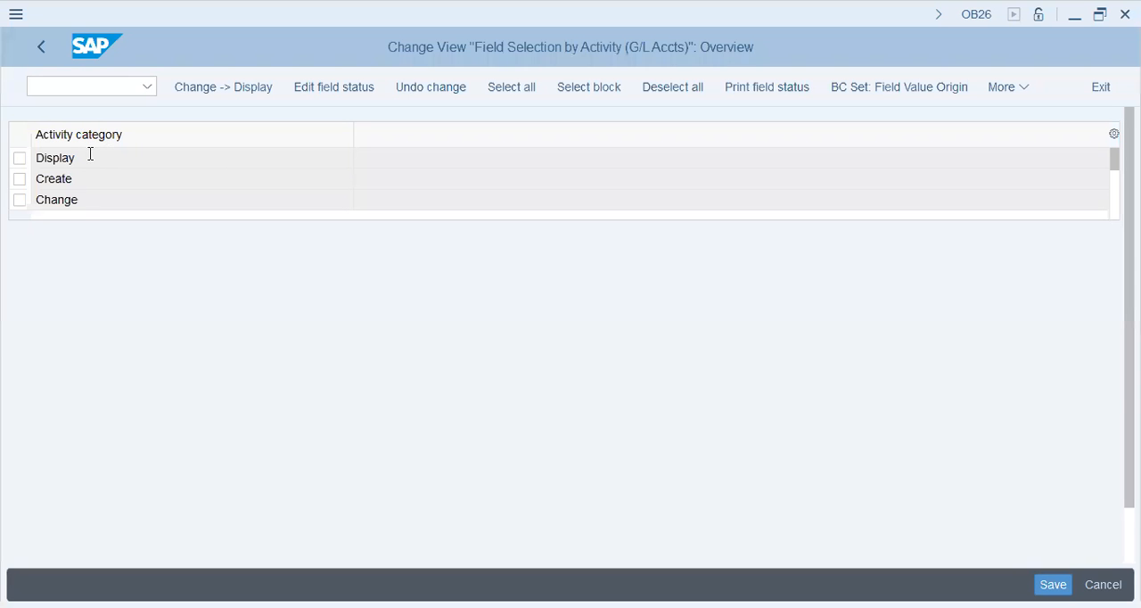
Open the Account control field status for the Create activity and set Alternative account number and Inflation key to optional entry.
click(77, 156)
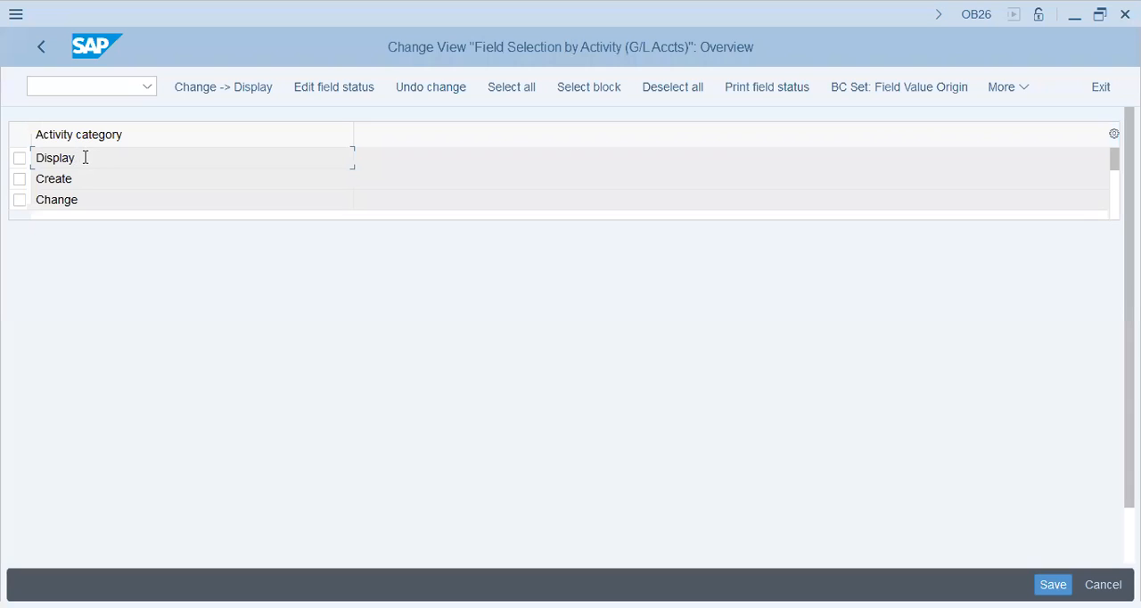
click(77, 180)
double_click(77, 182)
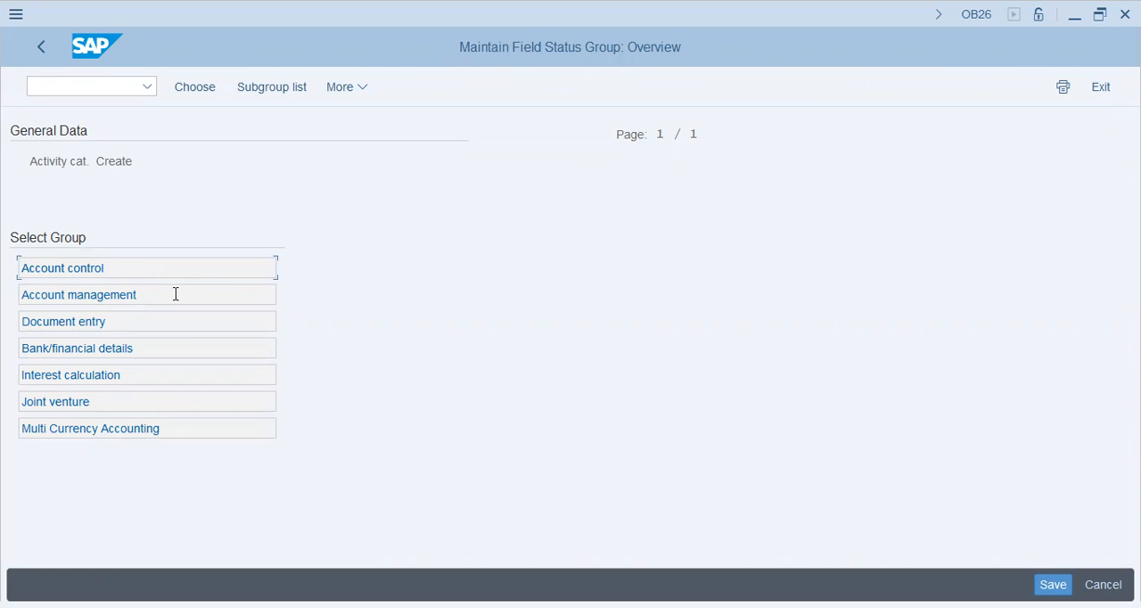
double_click(124, 276)
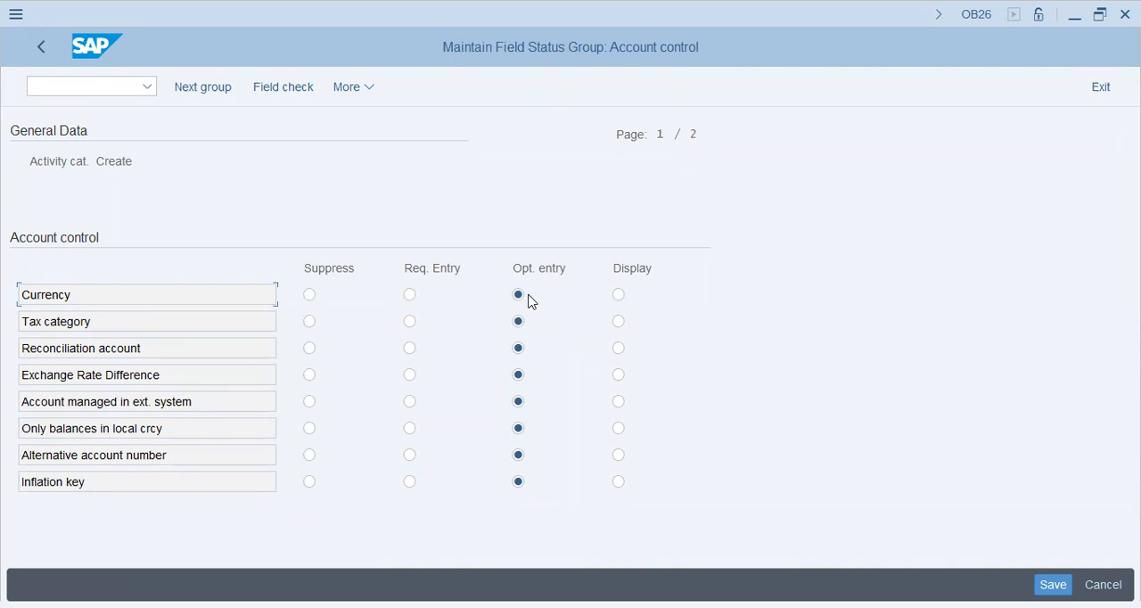
click(518, 455)
click(518, 484)
Open transaction FS00 for central G/L account editing in a new session.
click(106, 90)
text(/ofs)
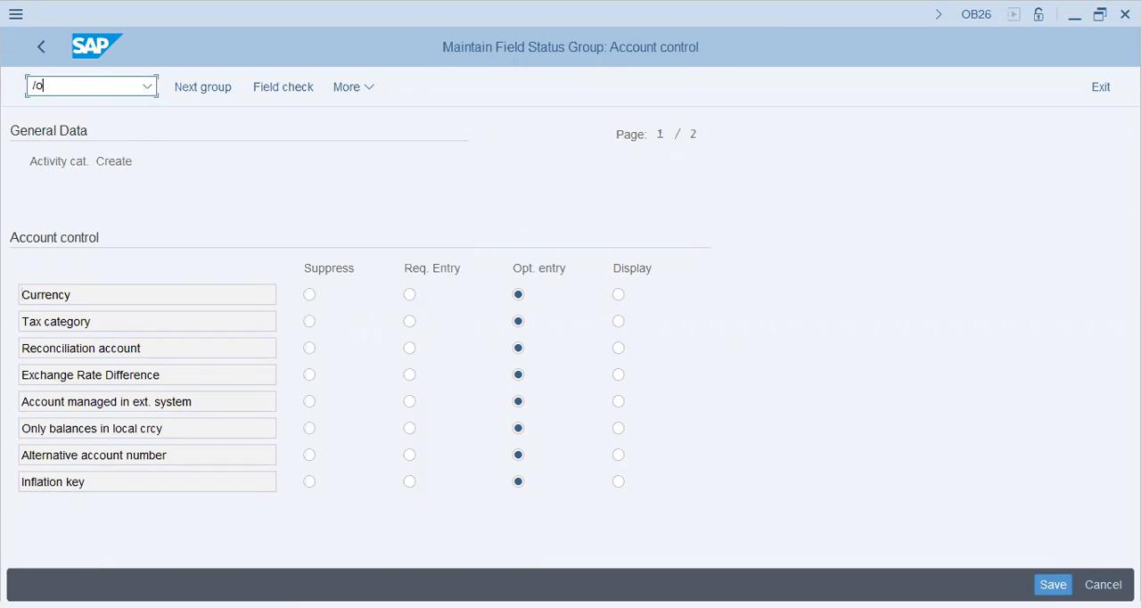
text(00)
key(BackSpace)
key(BackSpace)
text(00)
key(Return)
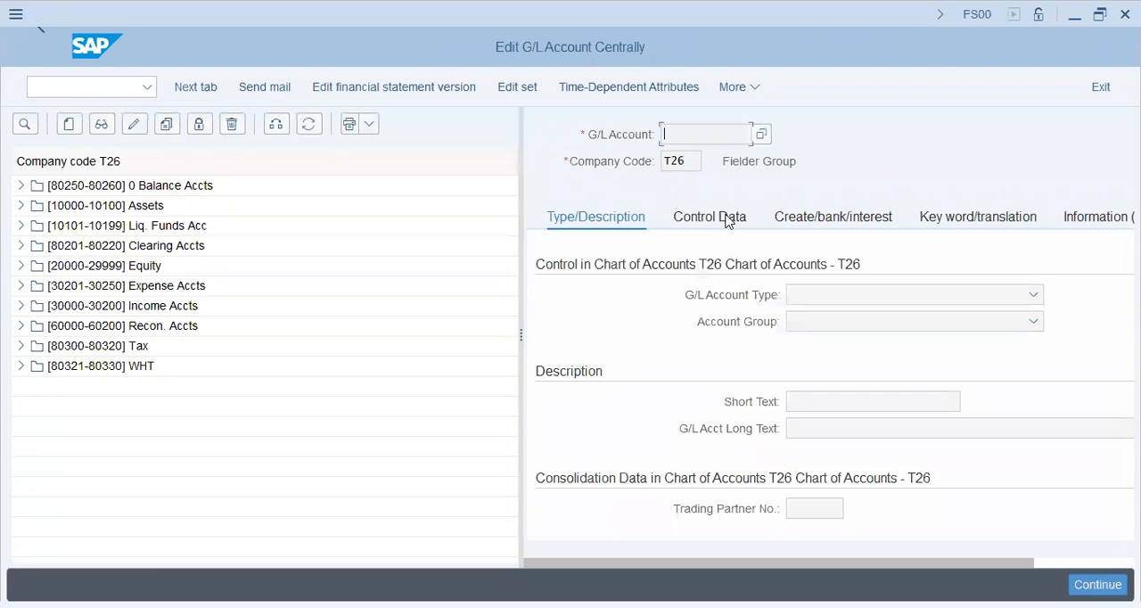
Display expense account 30201 Stationery Expense in company code T26 and inspect the account currency and tax category in its control data.
click(726, 221)
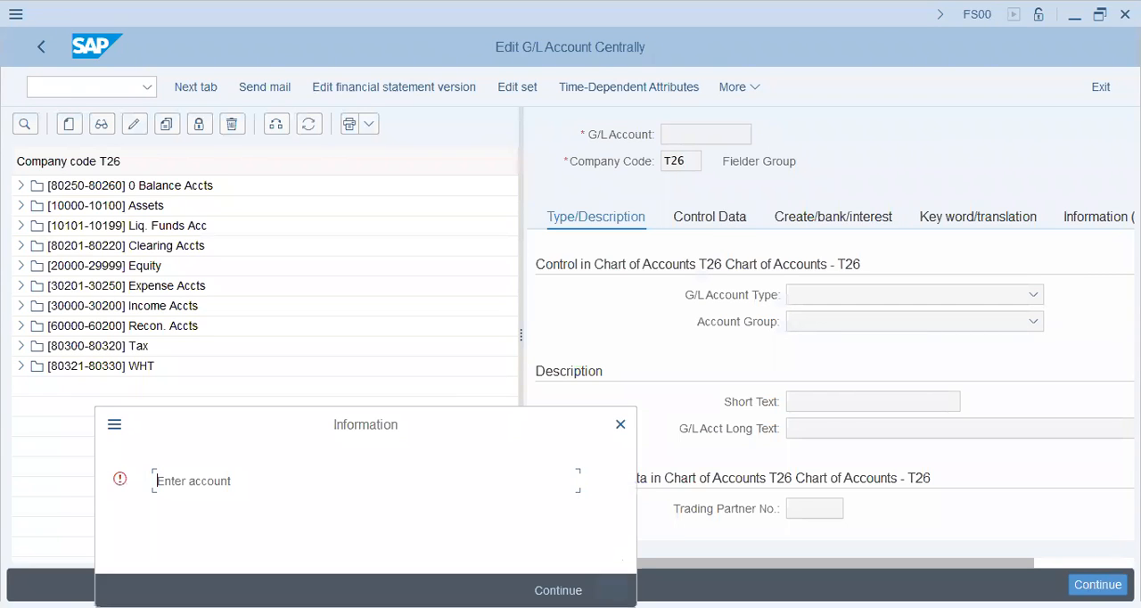
key(Return)
click(21, 286)
double_click(147, 312)
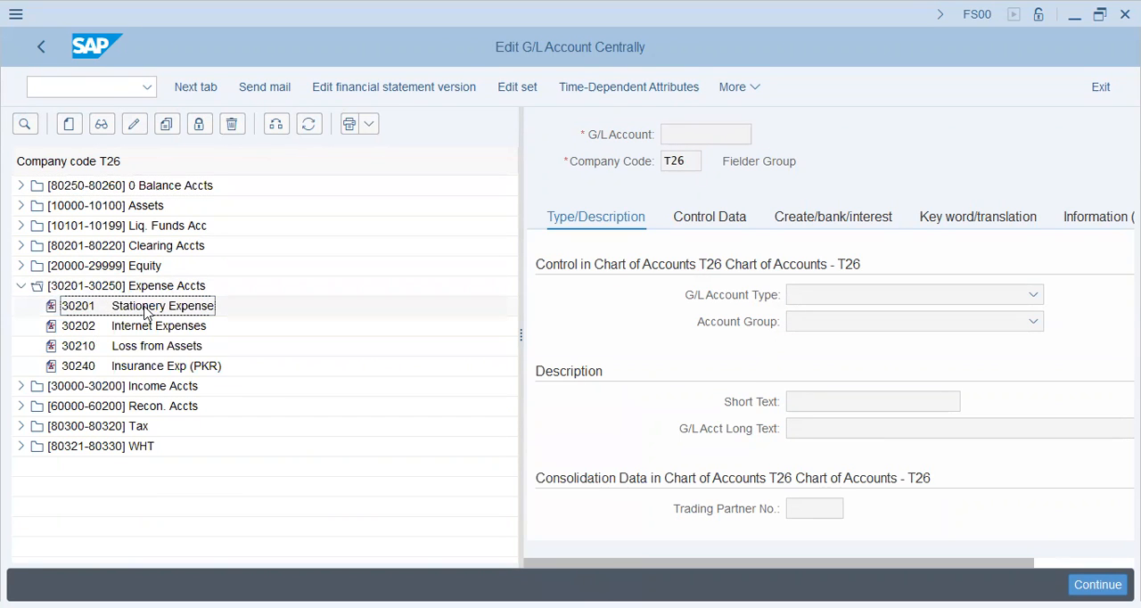
click(716, 216)
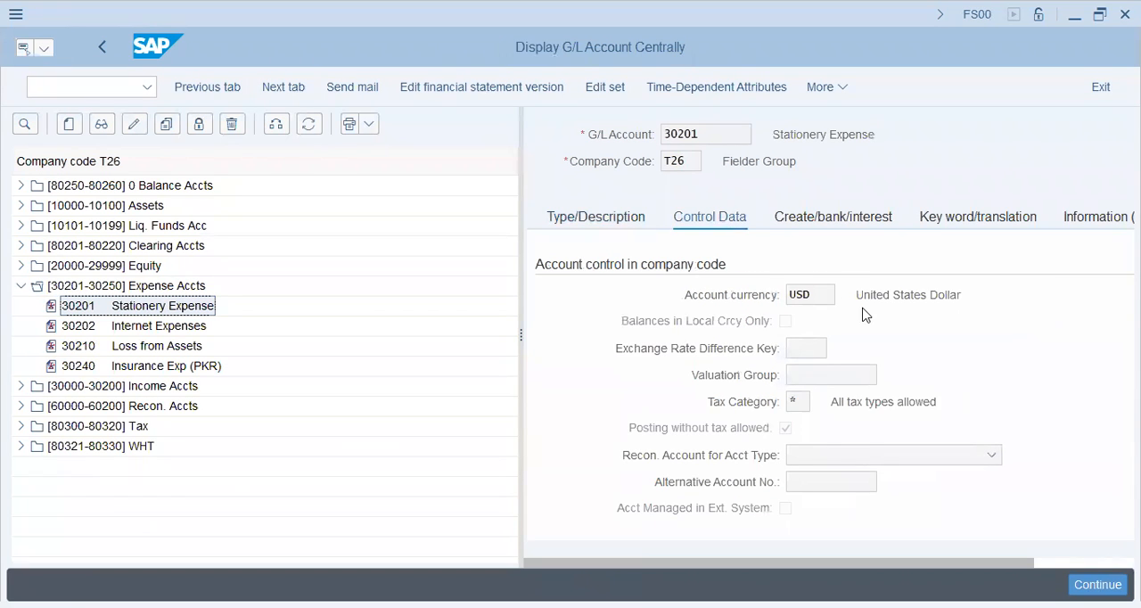
click(817, 292)
click(795, 402)
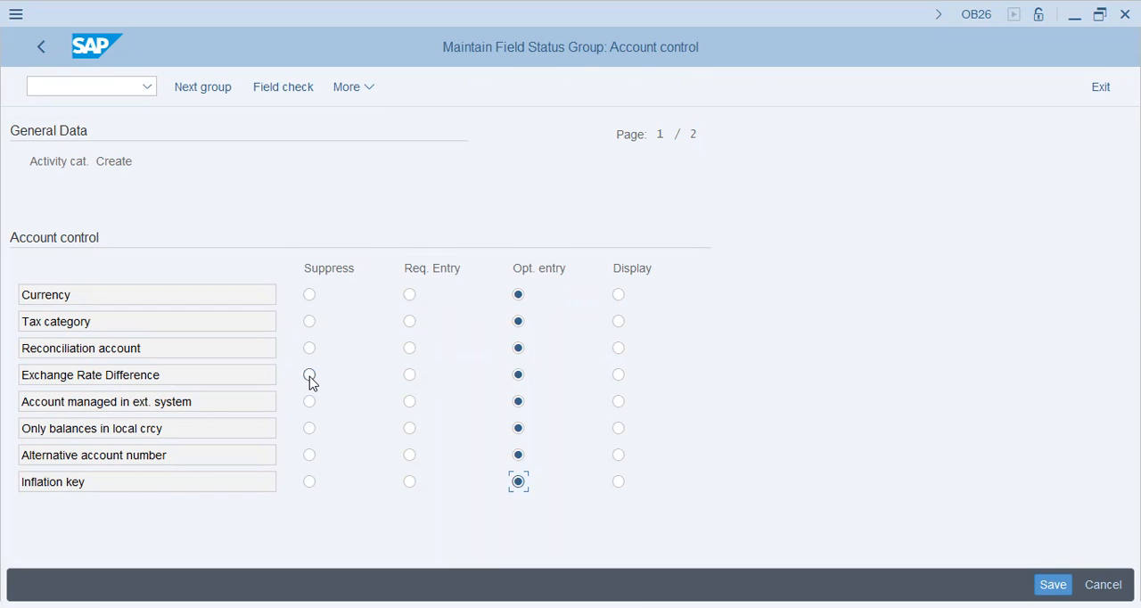
Suppress the Tolerance group field in Account control for the Create activity and save it to the U35 United Freight customizing request.
click(130, 402)
key(Page_Down)
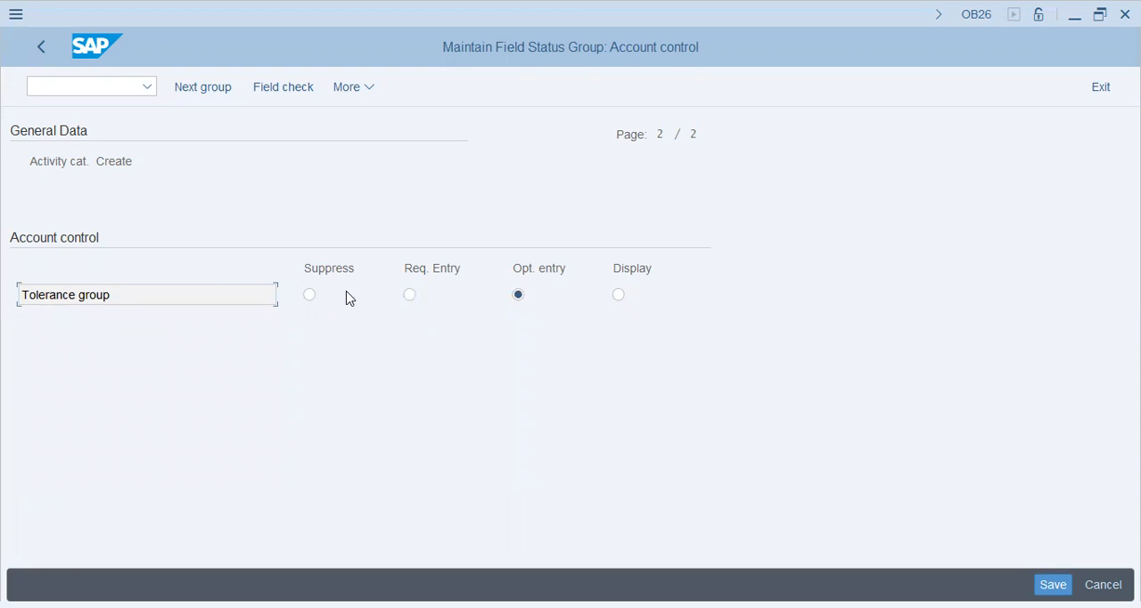
click(310, 298)
click(1047, 581)
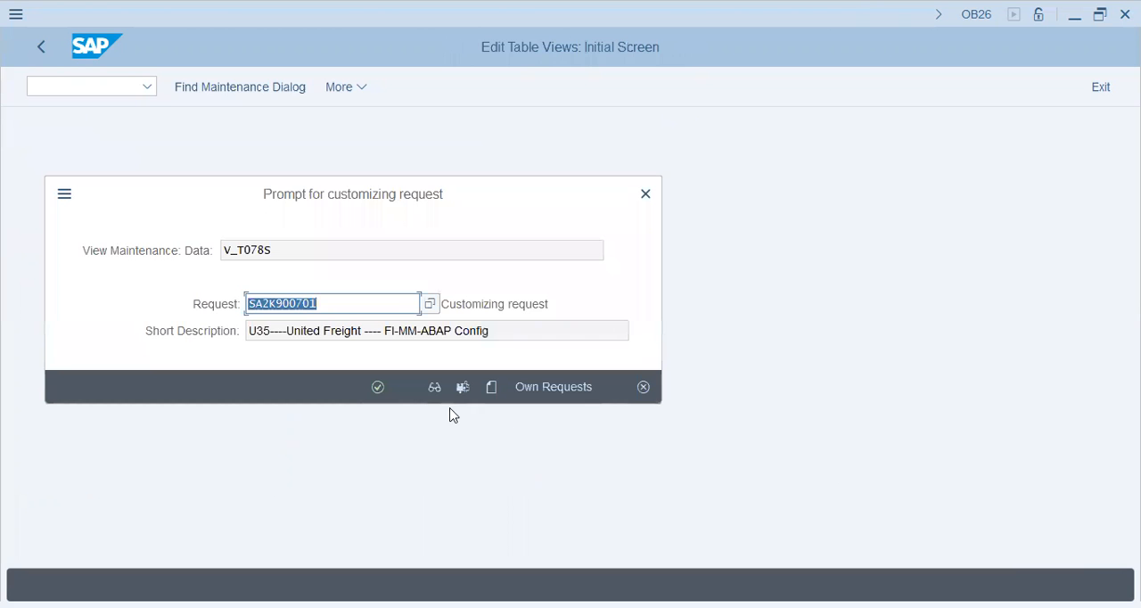
click(378, 387)
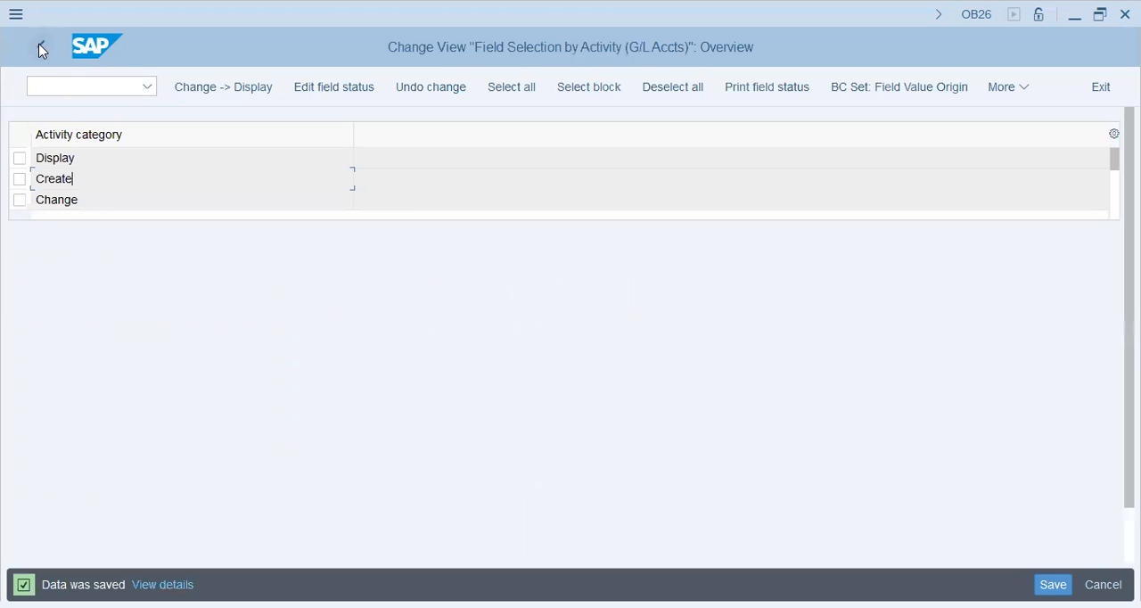
Open the Account management field status group for the Create activity.
click(80, 158)
double_click(96, 185)
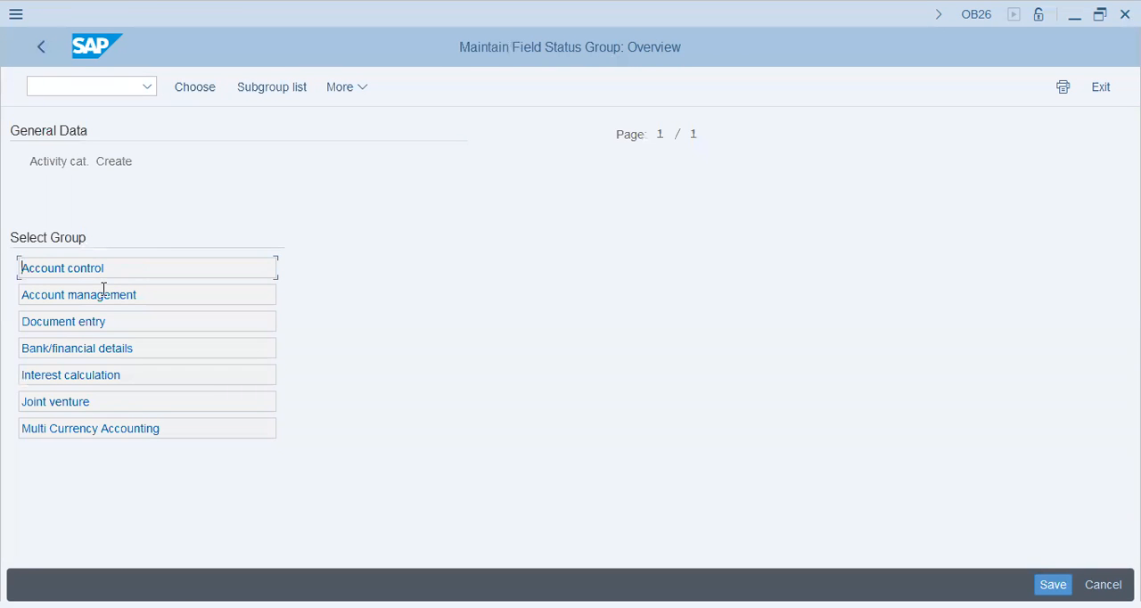
double_click(108, 294)
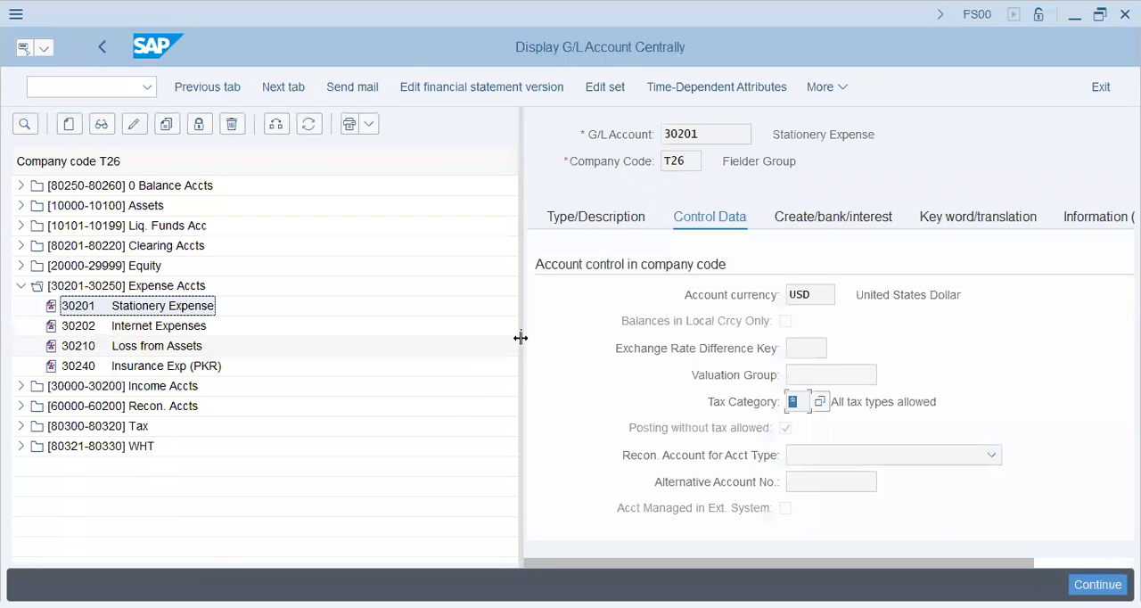
Enlarge the detail area for account 30201 and examine its document creation settings and the account management fields in its control data.
drag(521, 338, 230, 338)
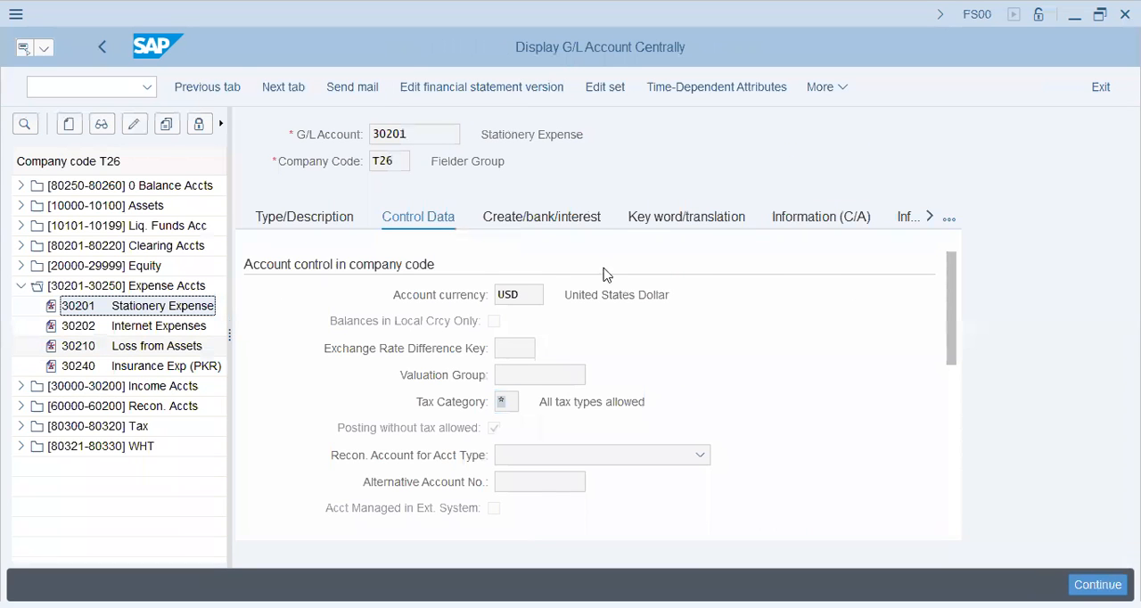
click(571, 220)
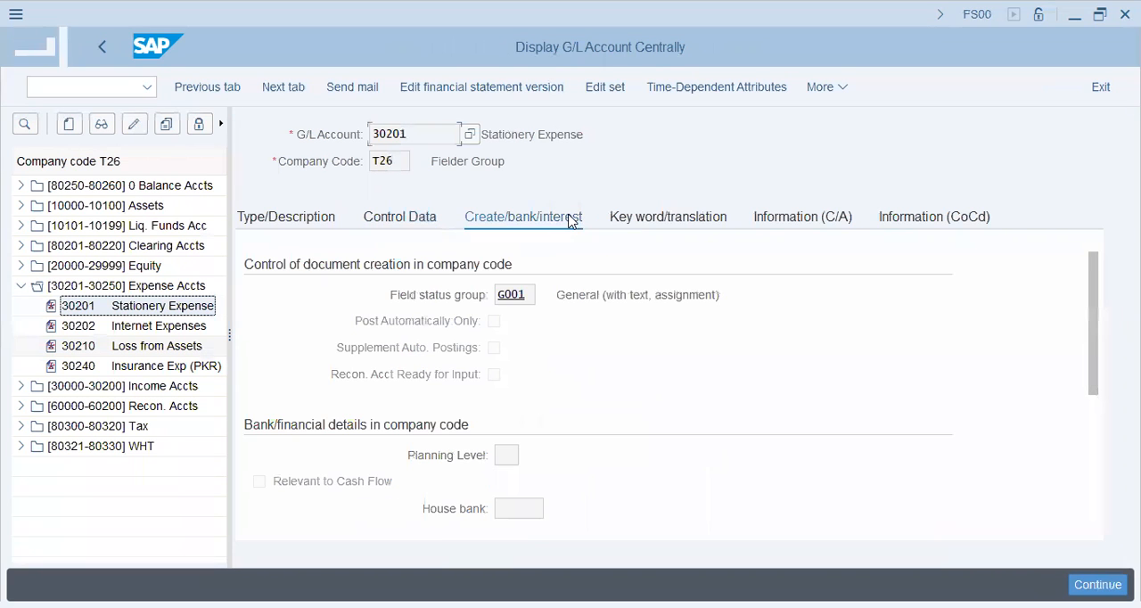
drag(1100, 298, 1106, 416)
click(421, 223)
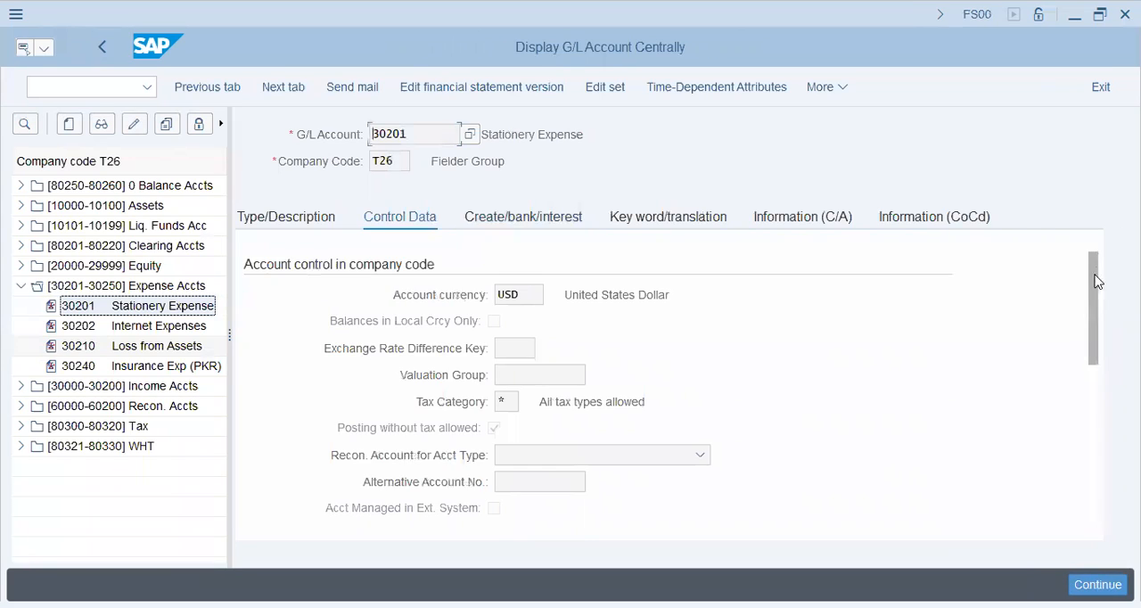
mouse_move(1091, 262)
mouse_down()
mouse_move(1103, 356)
mouse_move(1093, 263)
mouse_up()
drag(1091, 296, 1101, 410)
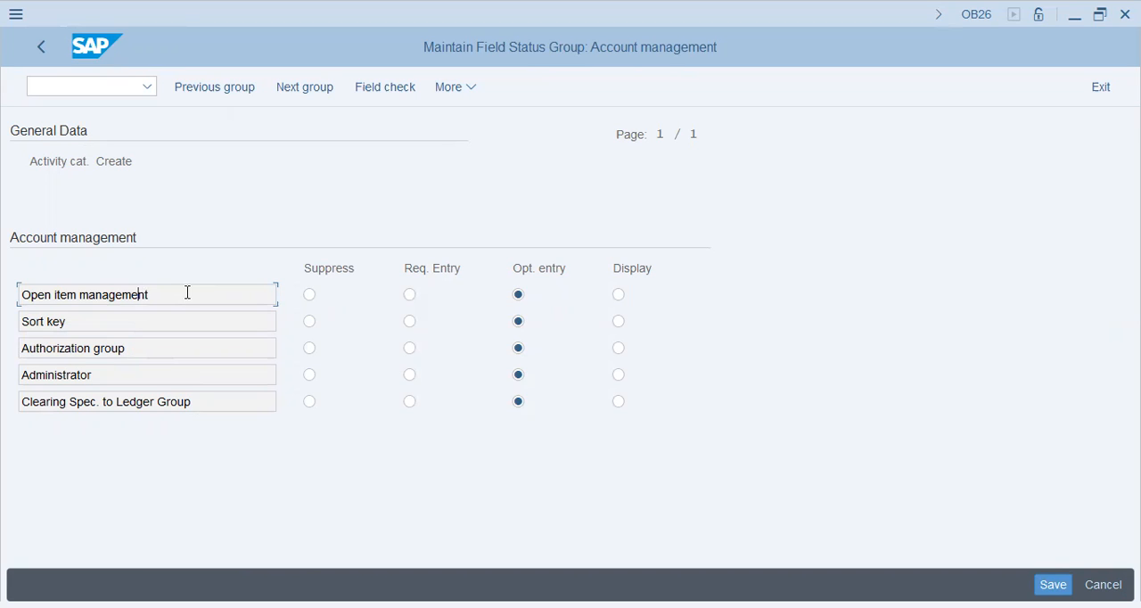
Run a field check on Open item management and compare the field with the account management section of account 30201.
double_click(176, 291)
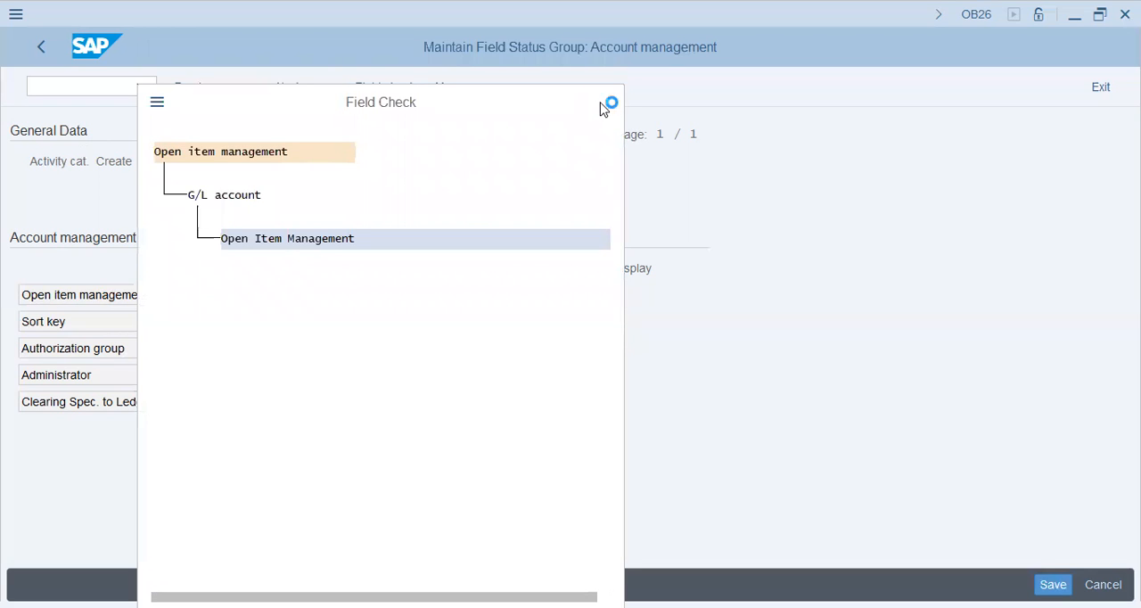
click(608, 104)
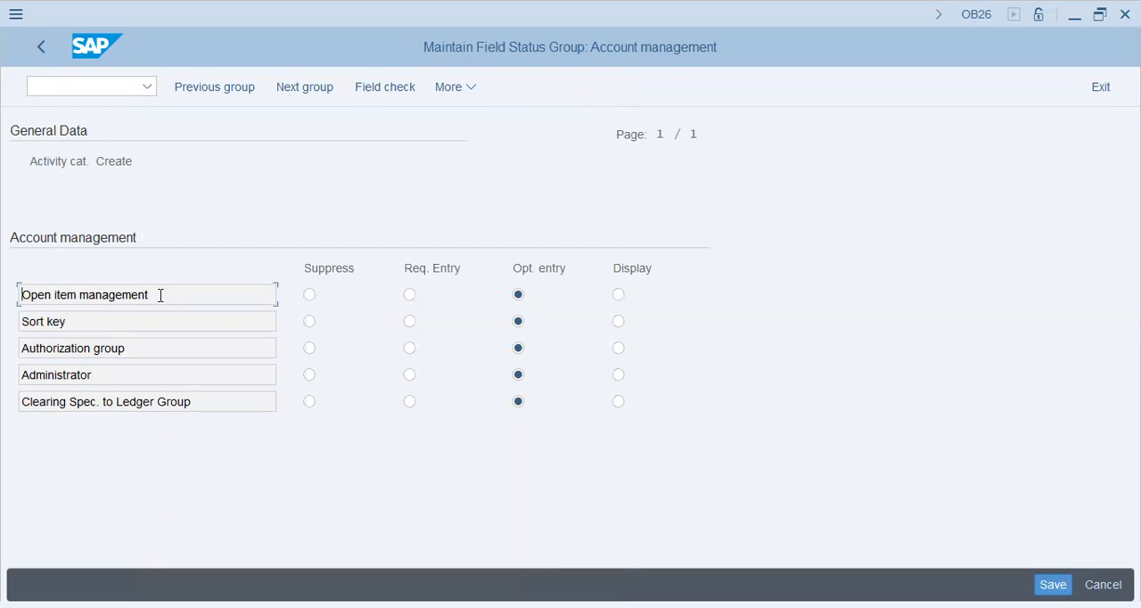
drag(158, 293, 8, 287)
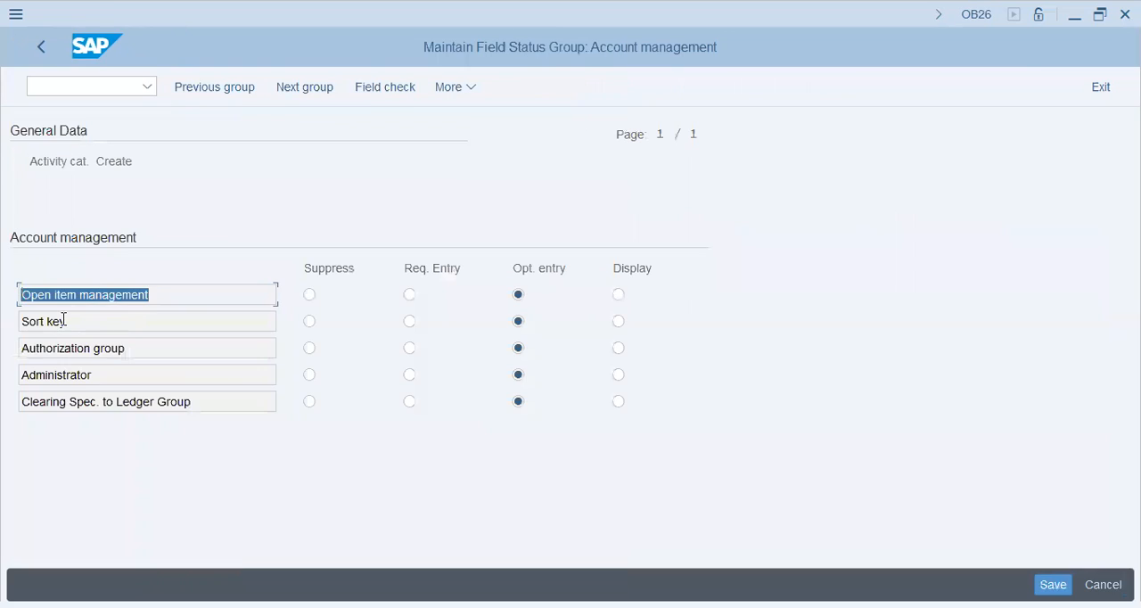
click(66, 321)
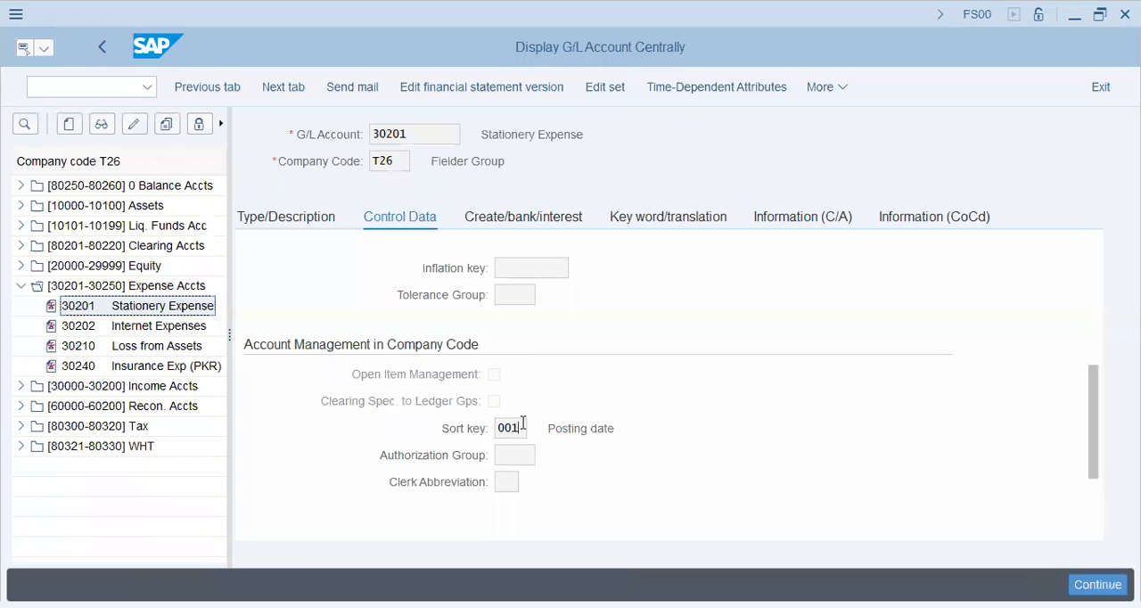
Display the possible sort keys for account 30201, look at entry 010 Purchase order no., and close the list.
drag(519, 428, 473, 430)
click(537, 429)
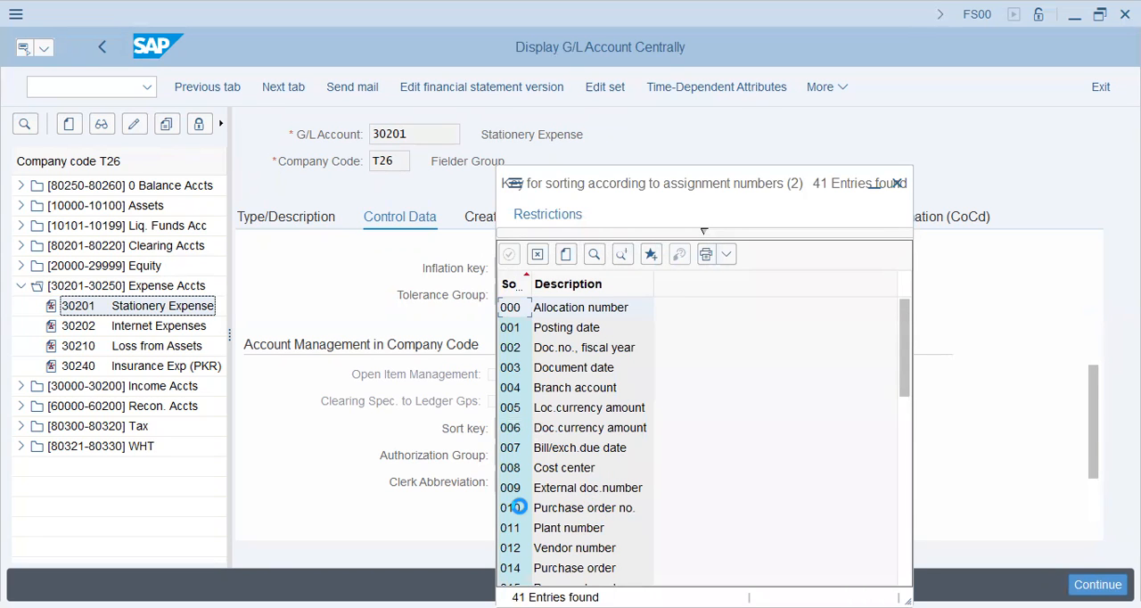
click(535, 510)
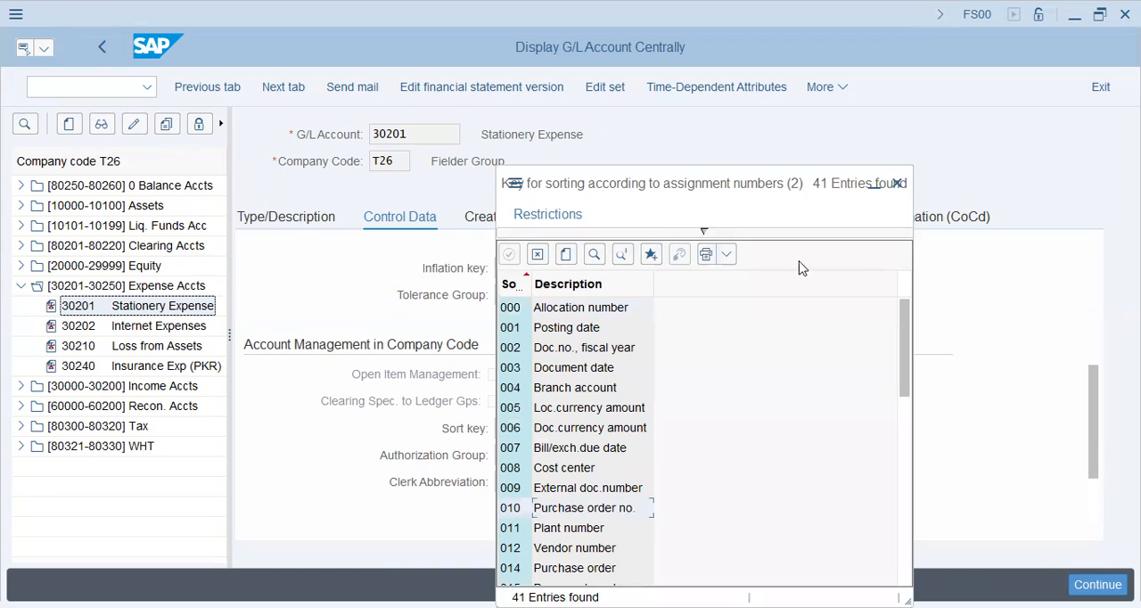
click(898, 182)
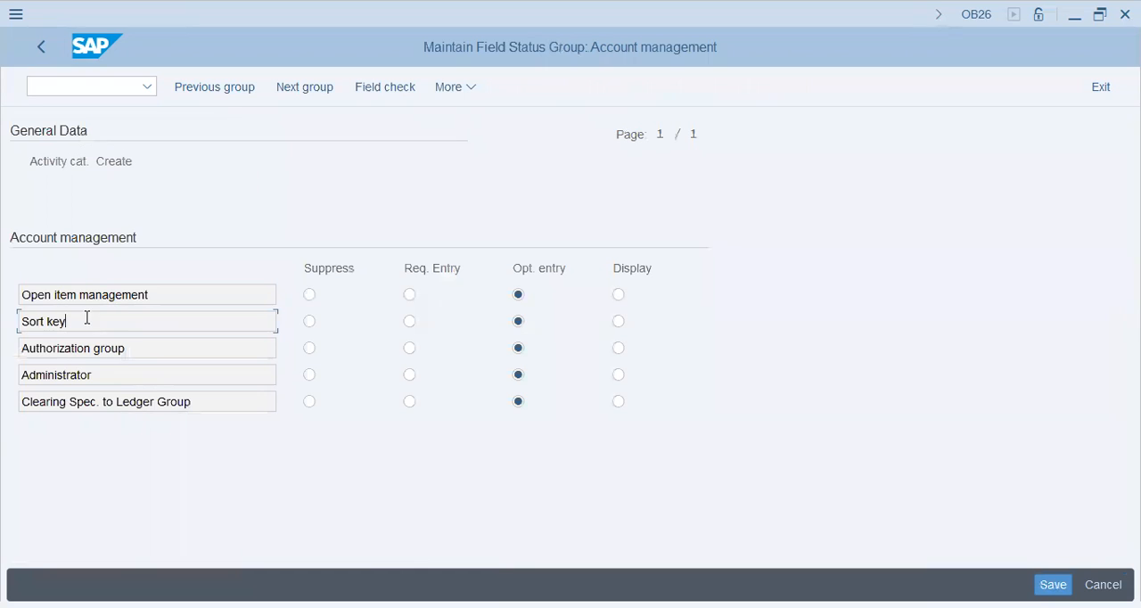
Suppress Authorization group, Administrator and Clearing Spec. to Ledger Group in Account management for the Create activity and save.
drag(86, 318, 12, 321)
click(134, 347)
click(310, 374)
click(309, 401)
click(1052, 577)
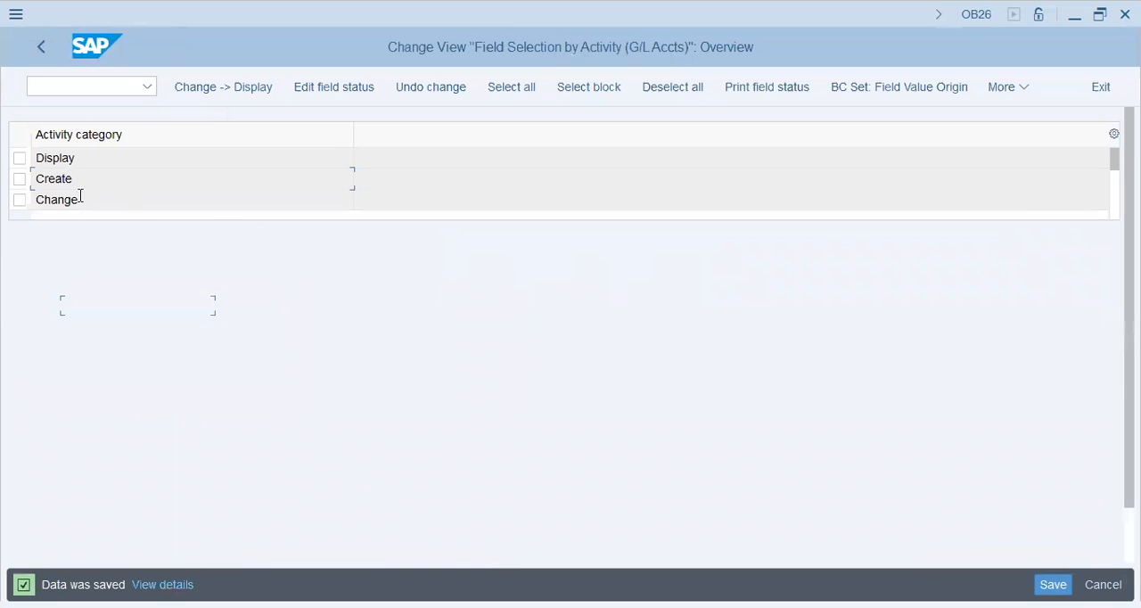
Review the Document entry field status for the Create activity against account 30201's document creation fields and save the group.
double_click(75, 177)
double_click(88, 321)
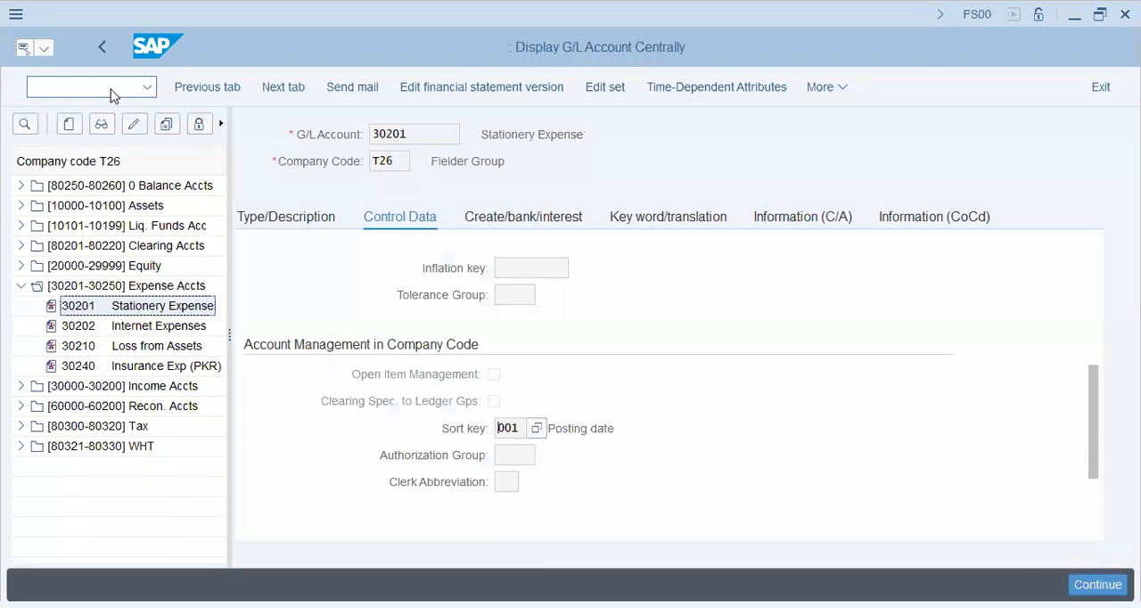
click(526, 222)
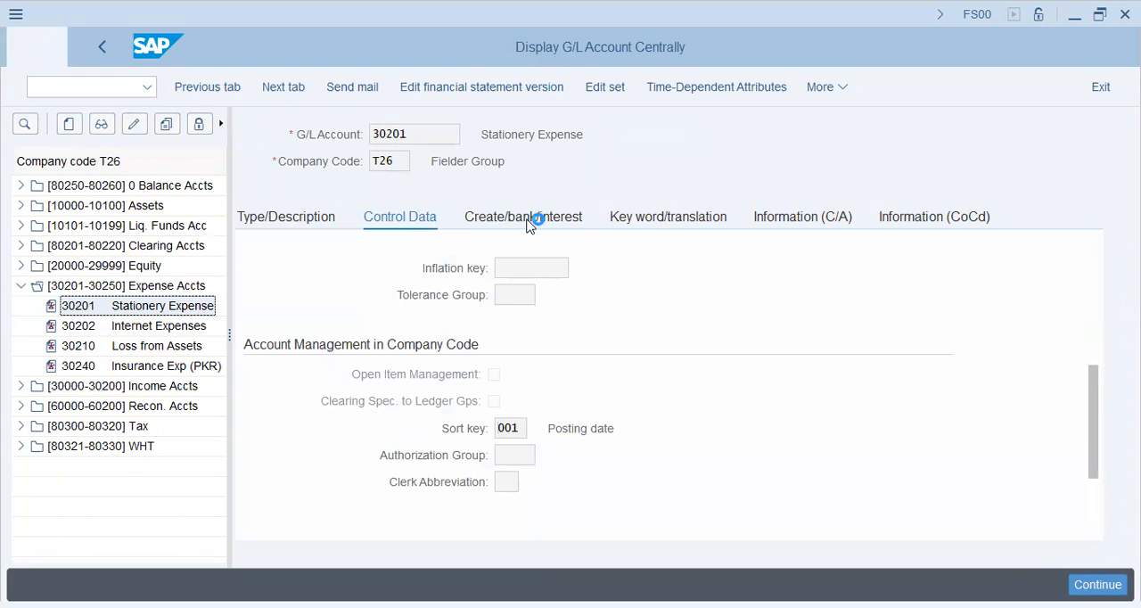
drag(1092, 411, 1082, 271)
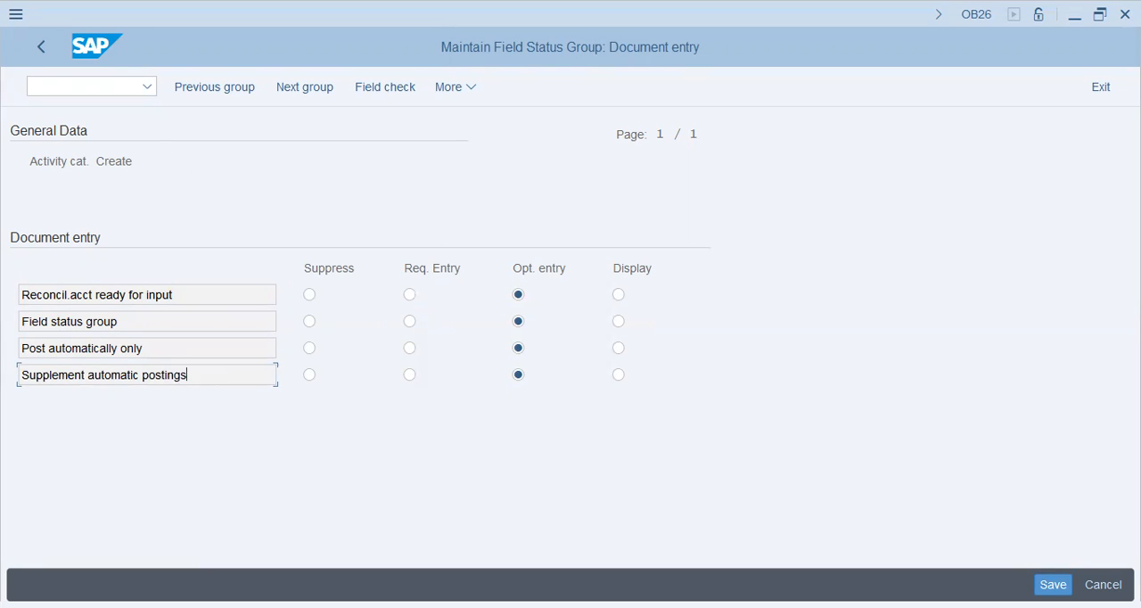
click(1053, 585)
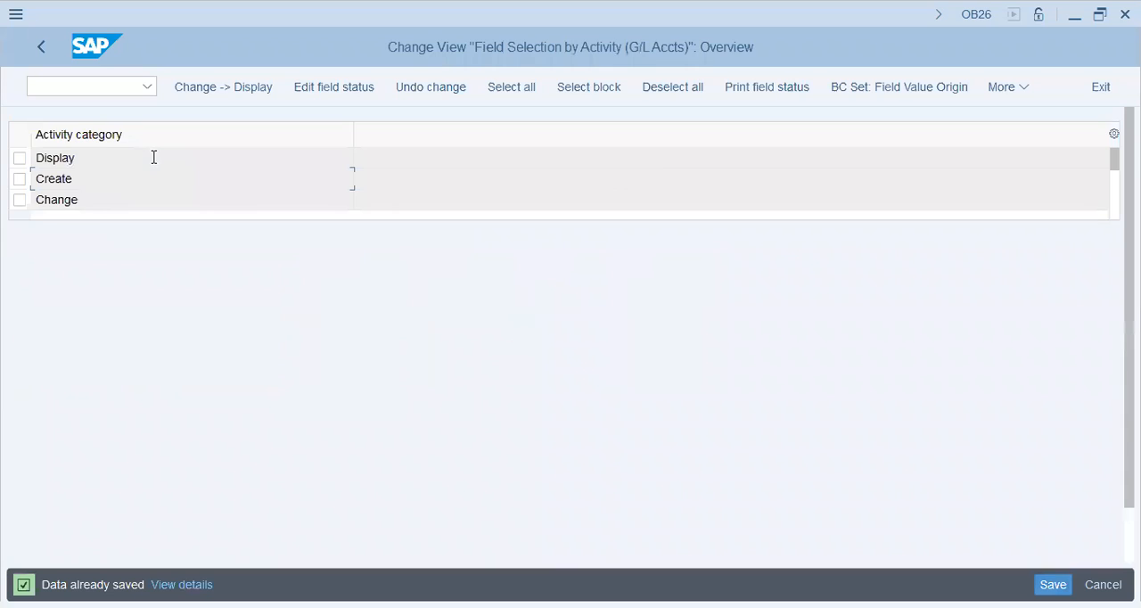
Check account 30201's bank fields, then suppress Planning level and Commitment item in Bank/financial details for the Create activity and save.
double_click(64, 178)
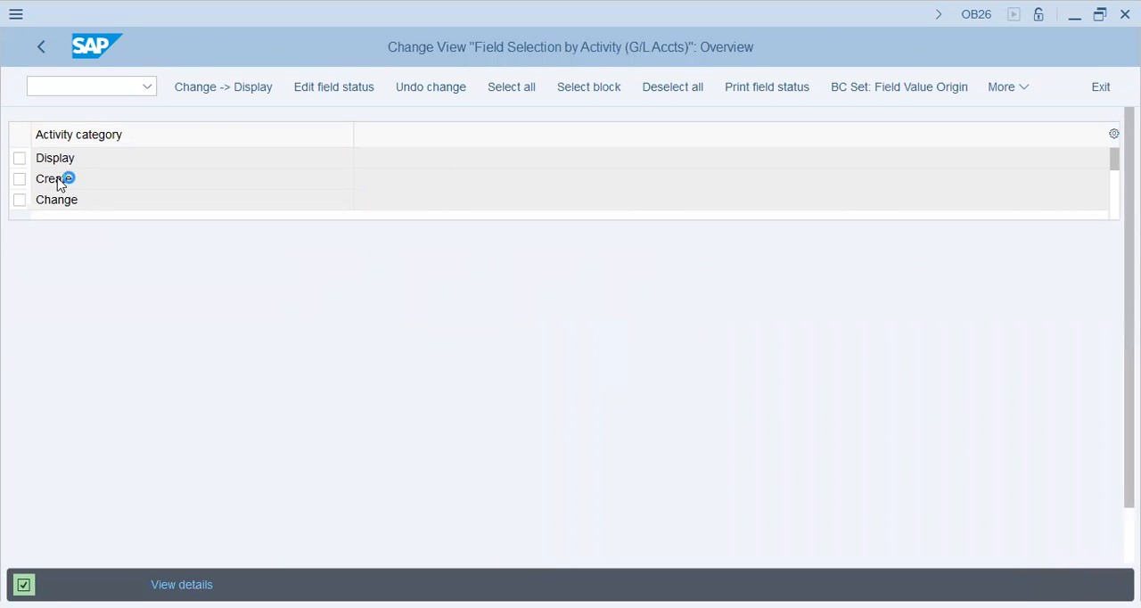
double_click(213, 355)
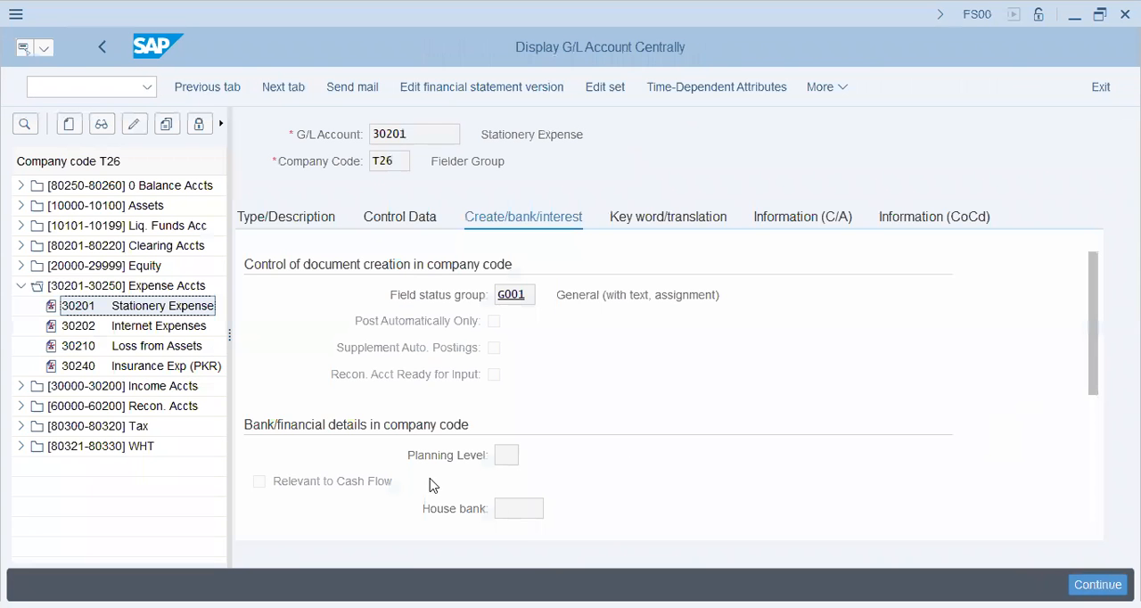
click(507, 505)
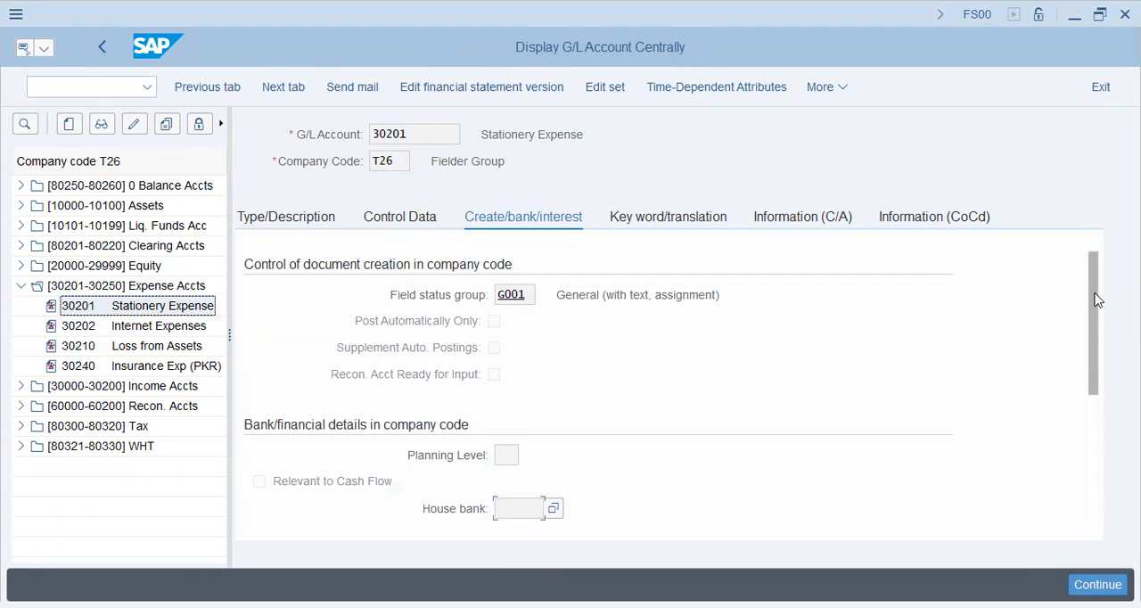
drag(1098, 301, 1100, 395)
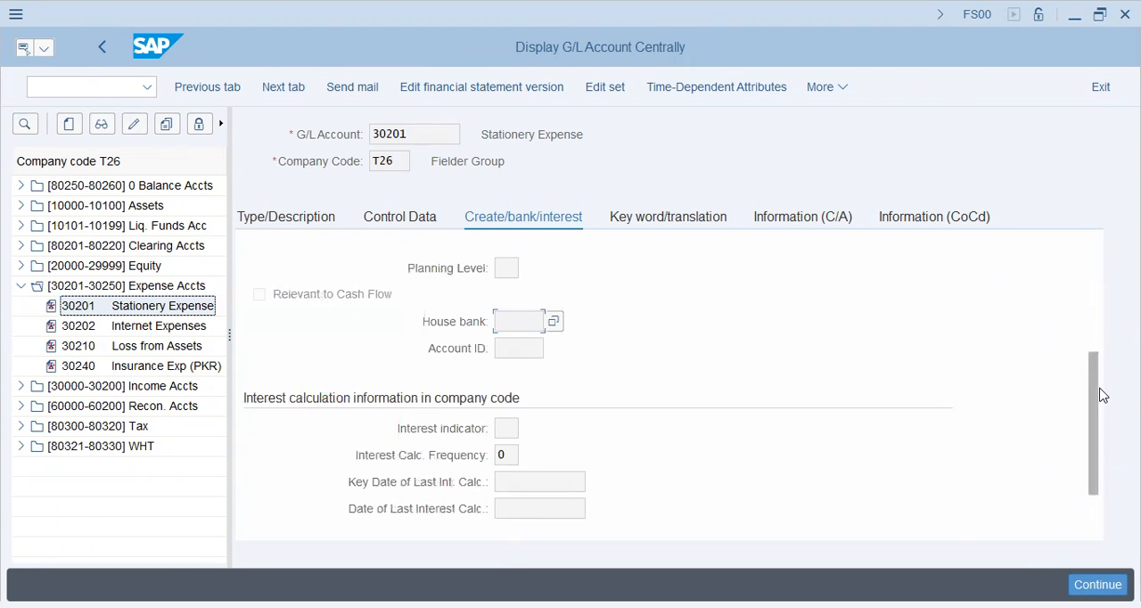
click(500, 271)
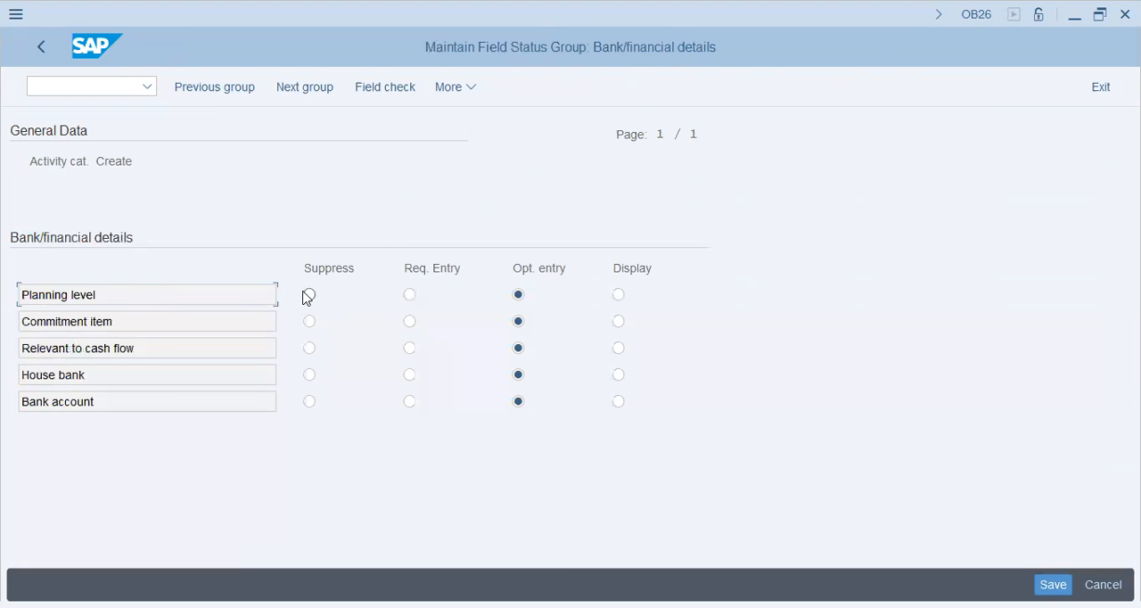
click(310, 295)
click(309, 321)
click(128, 319)
key(ctrl+s)
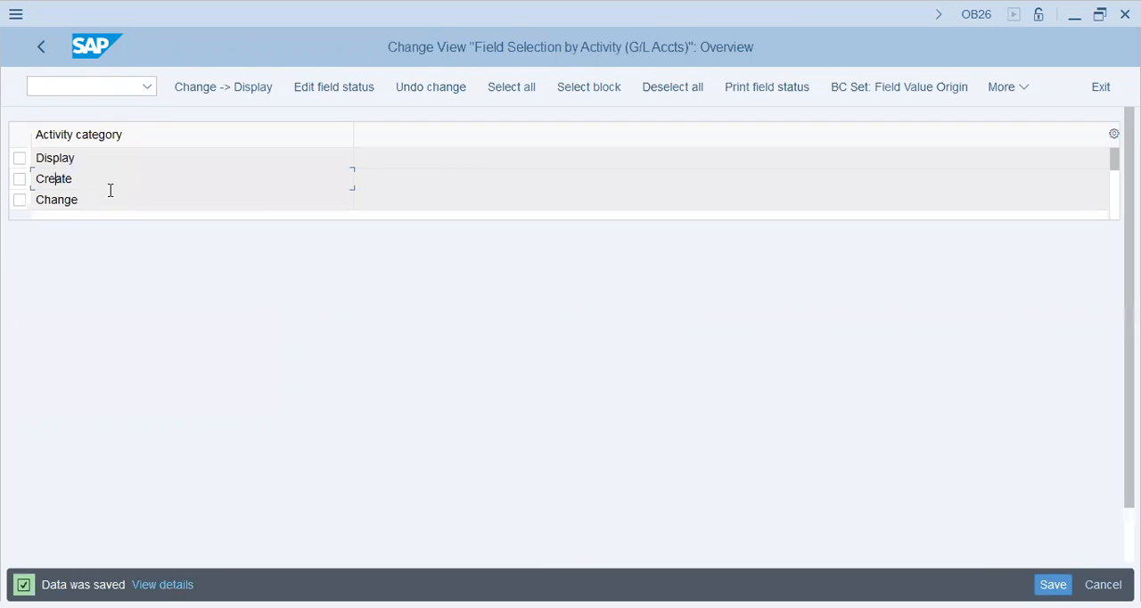
Suppress Interest calculation for the Create activity, save, and check the interest calculation fields of account 30201.
double_click(107, 184)
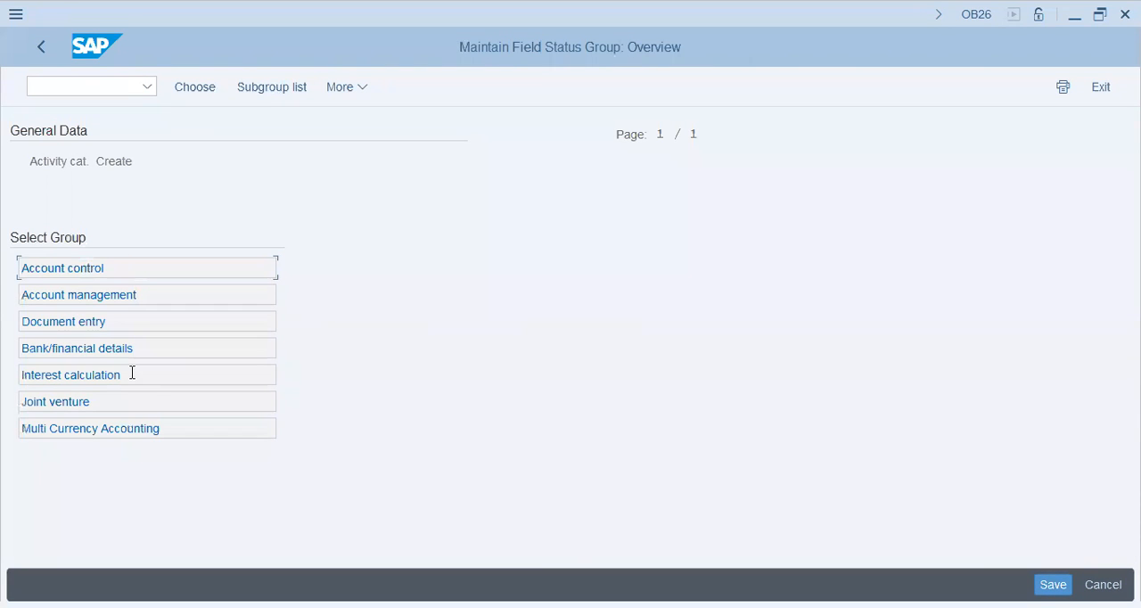
double_click(103, 378)
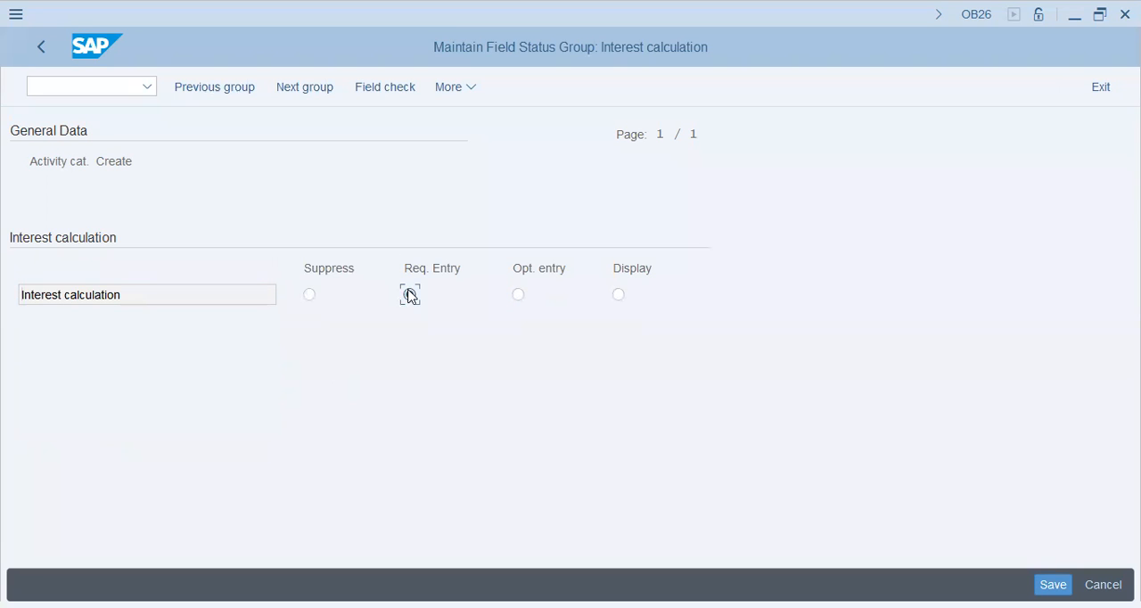
click(309, 295)
key(ctrl+s)
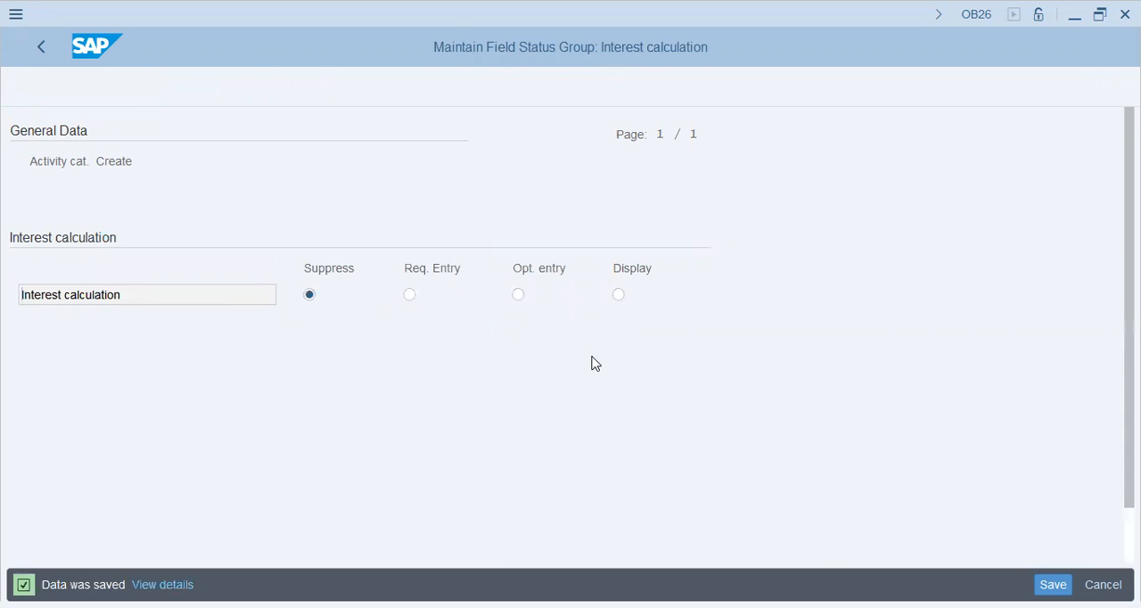
key(alt+Tab)
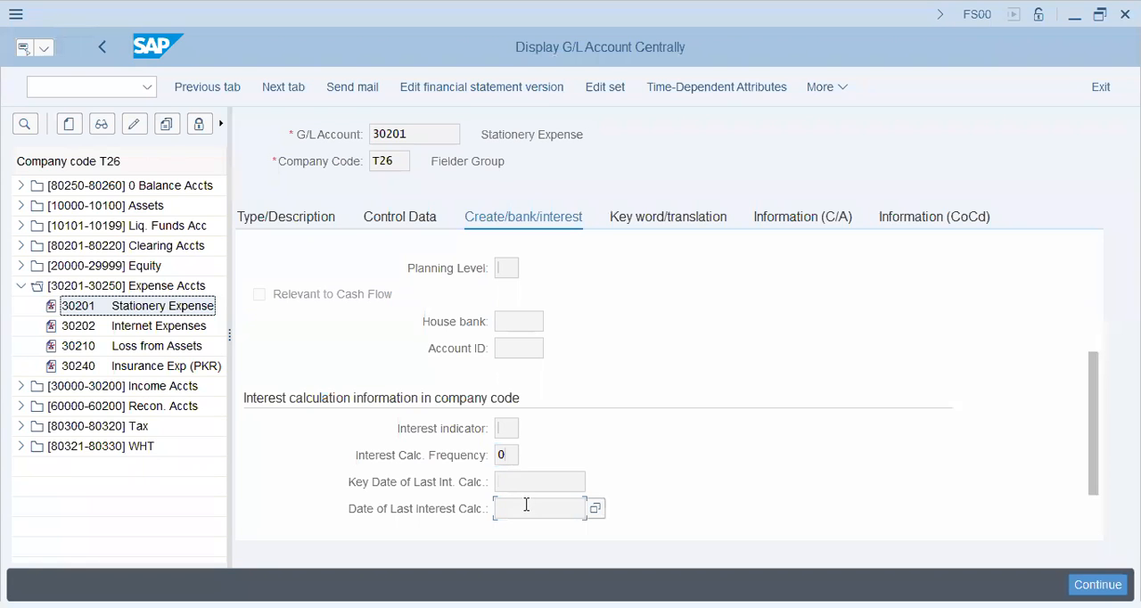
key(alt+Tab)
Suppress the Recovery indicator in the Joint venture group for the Create activity.
double_click(81, 180)
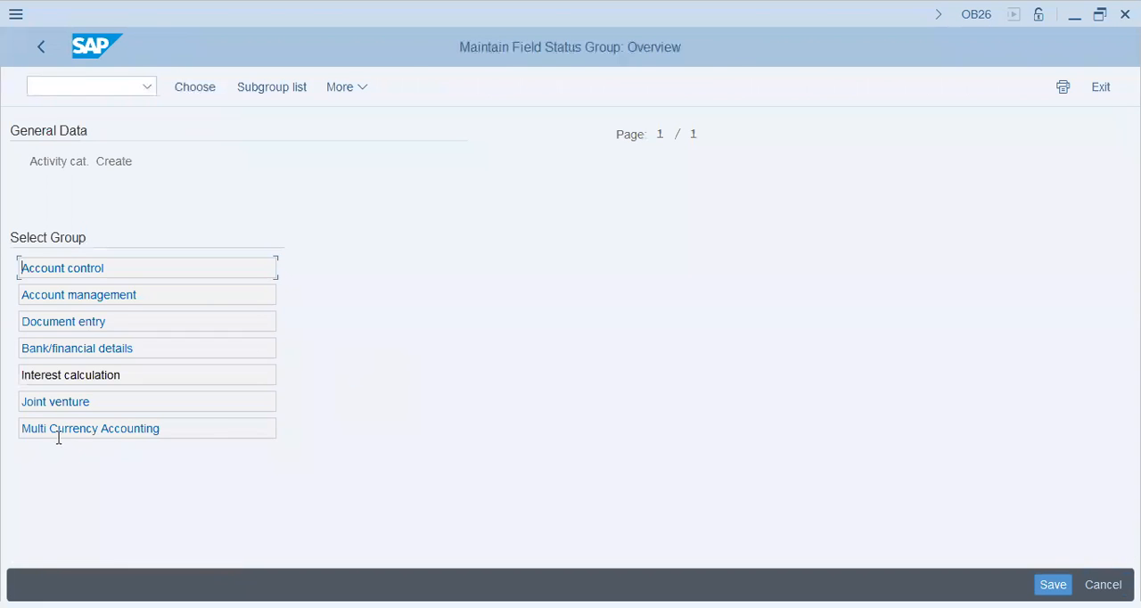
double_click(87, 400)
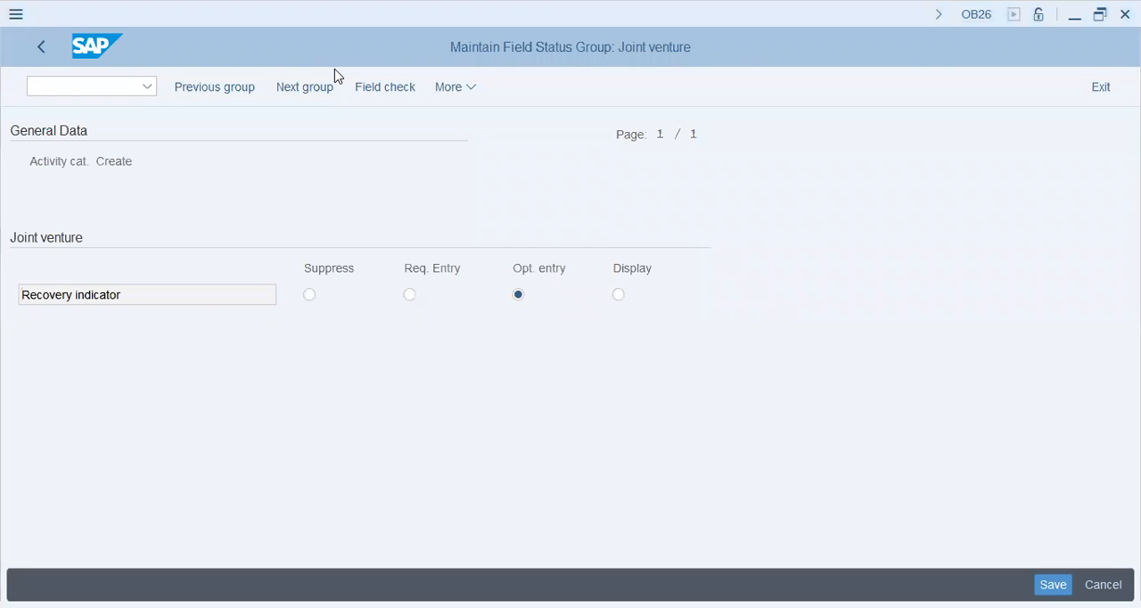
click(308, 294)
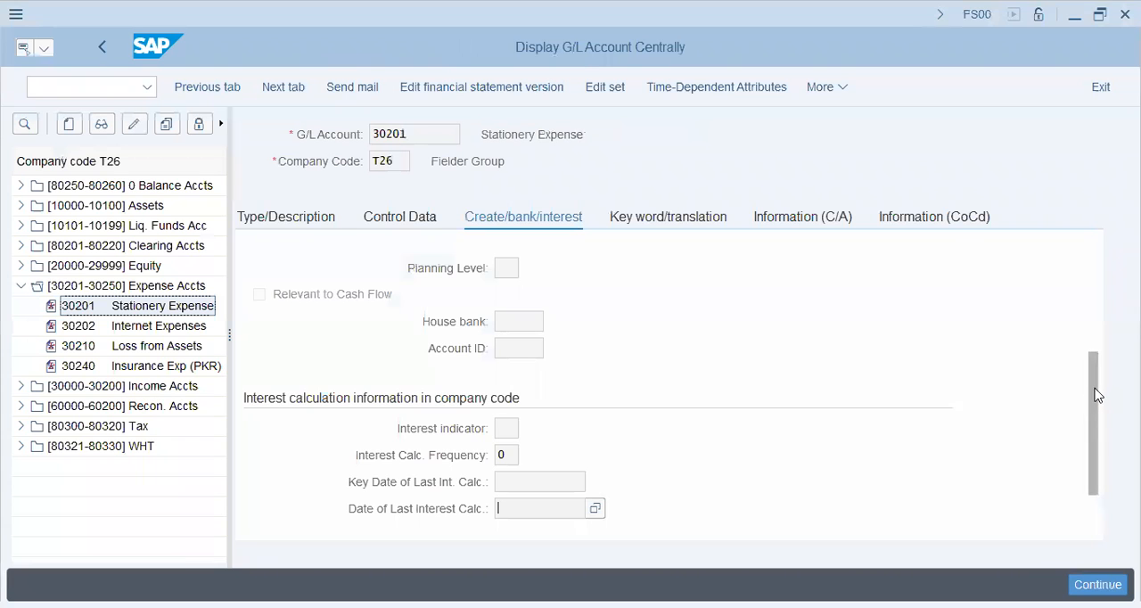
Check account 30201's bank and interest fields and its control data, including the Account Management in Company Code section.
scroll(1098, 395, down, 1)
scroll(1098, 507, up, 1)
scroll(1098, 524, down, 1)
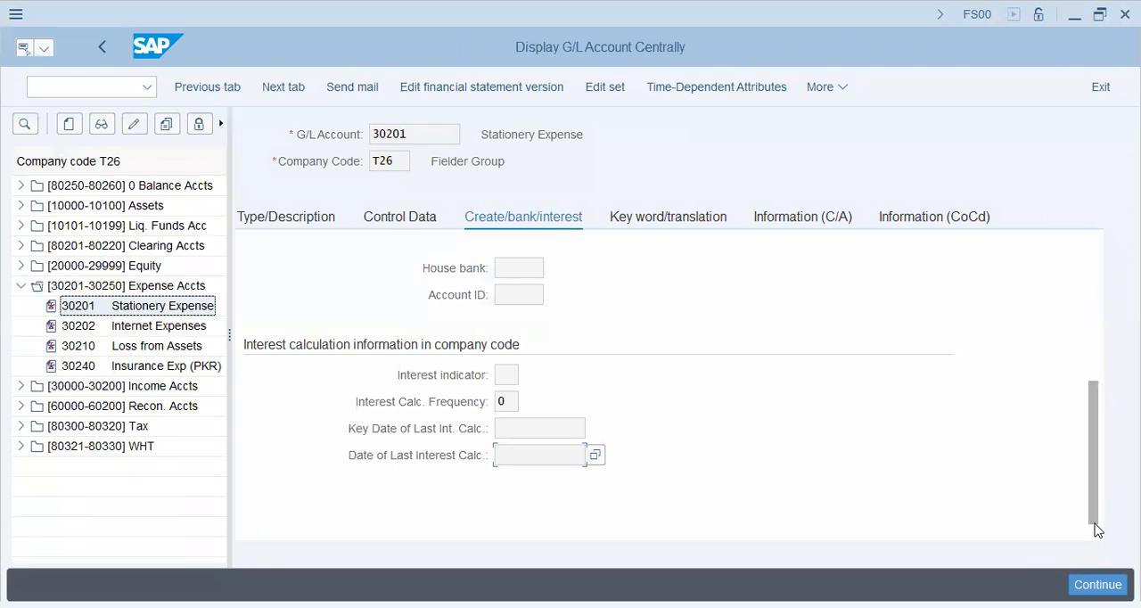
scroll(1098, 530, up, 1)
click(413, 219)
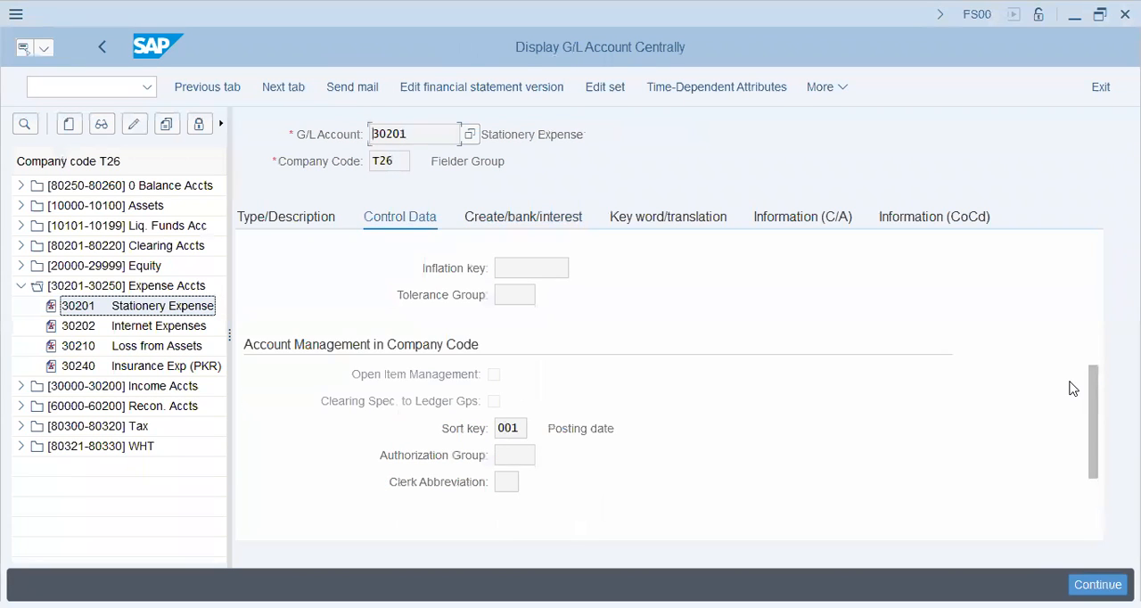
drag(1089, 384, 1106, 493)
click(513, 455)
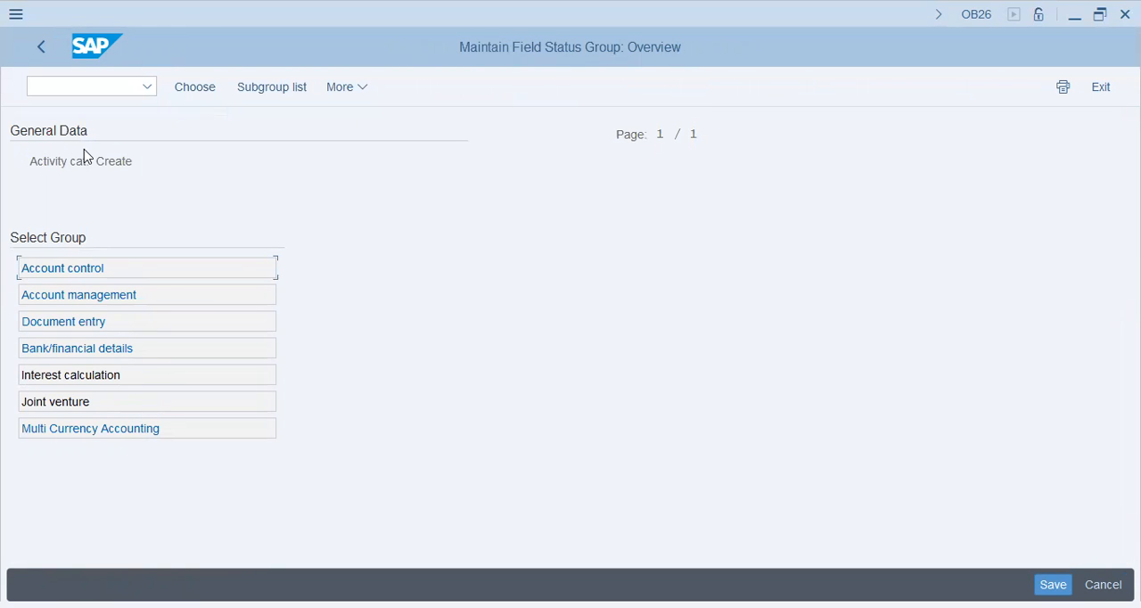
Leave the Create field status settings and open Define Field Groups under Additional Activities in the IMG.
click(44, 48)
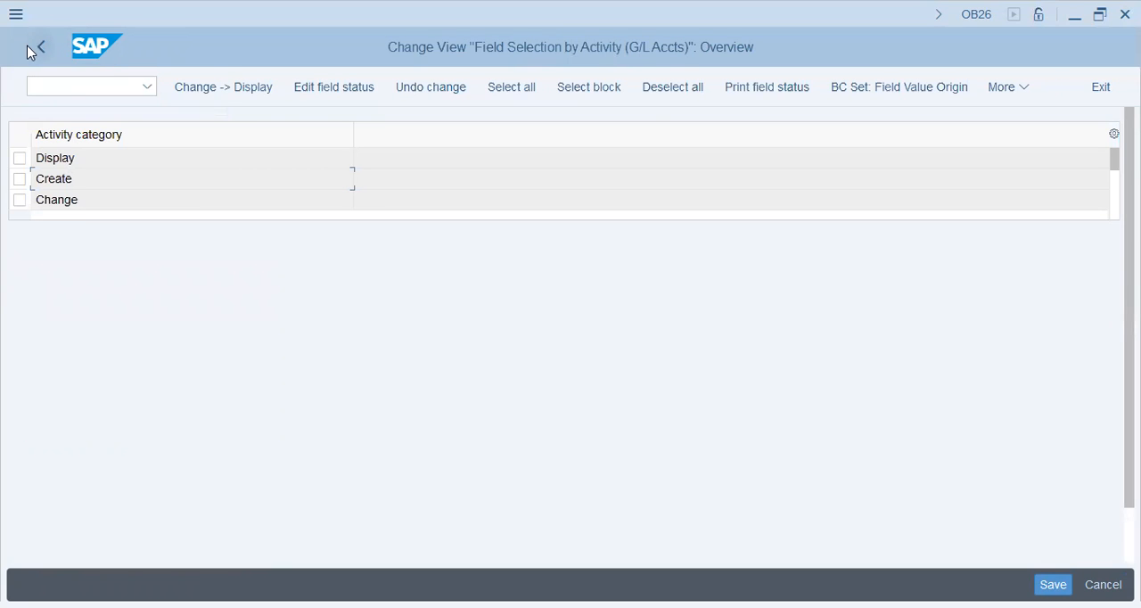
click(28, 47)
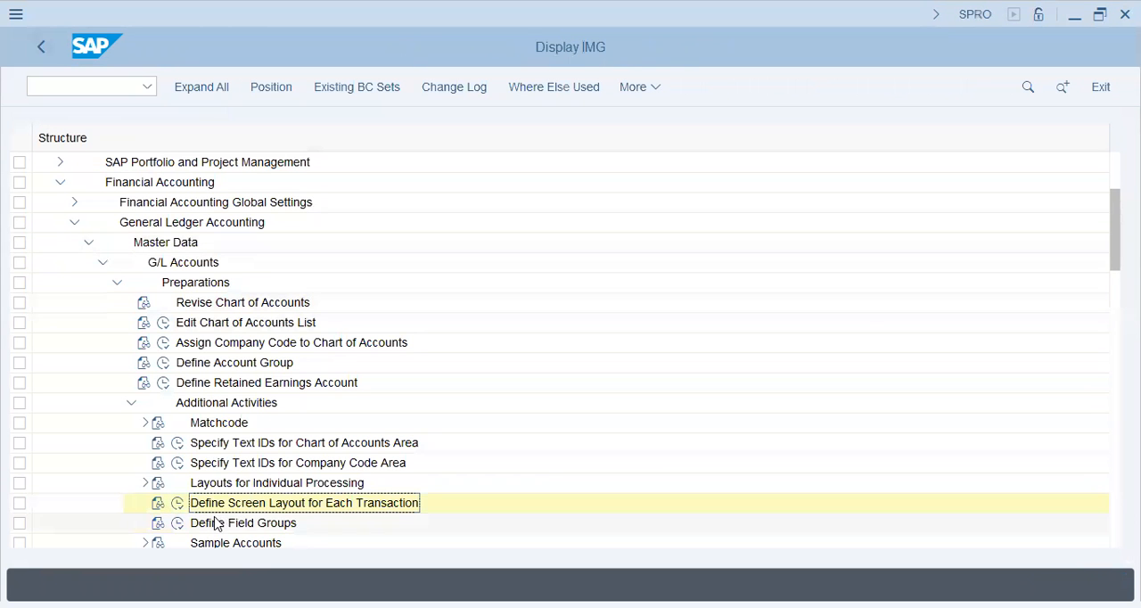
click(215, 524)
scroll(881, 312, down, 3)
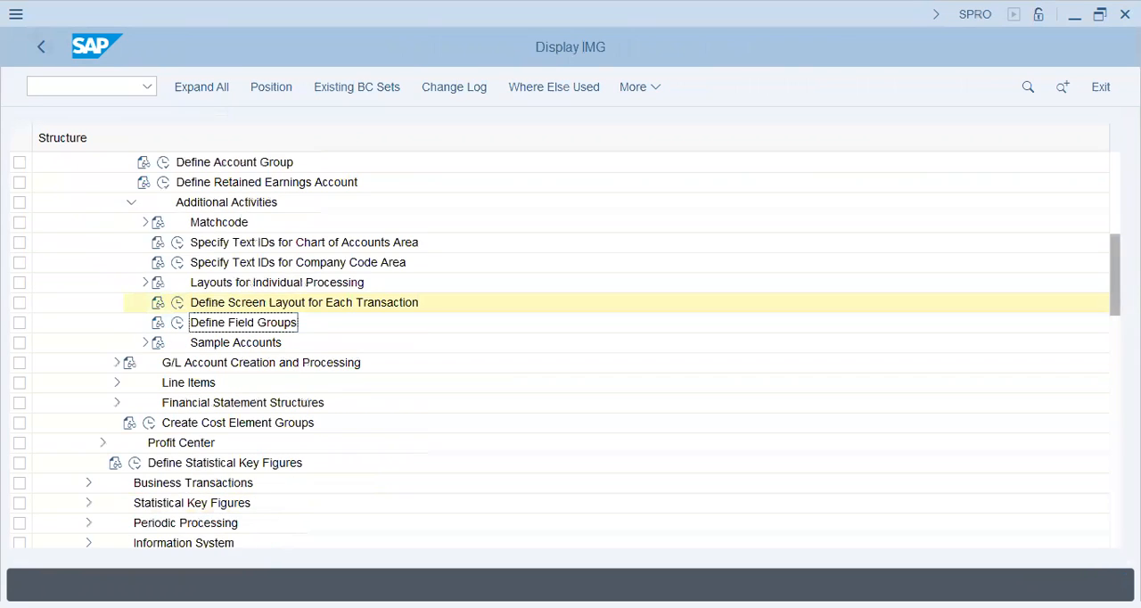
click(176, 323)
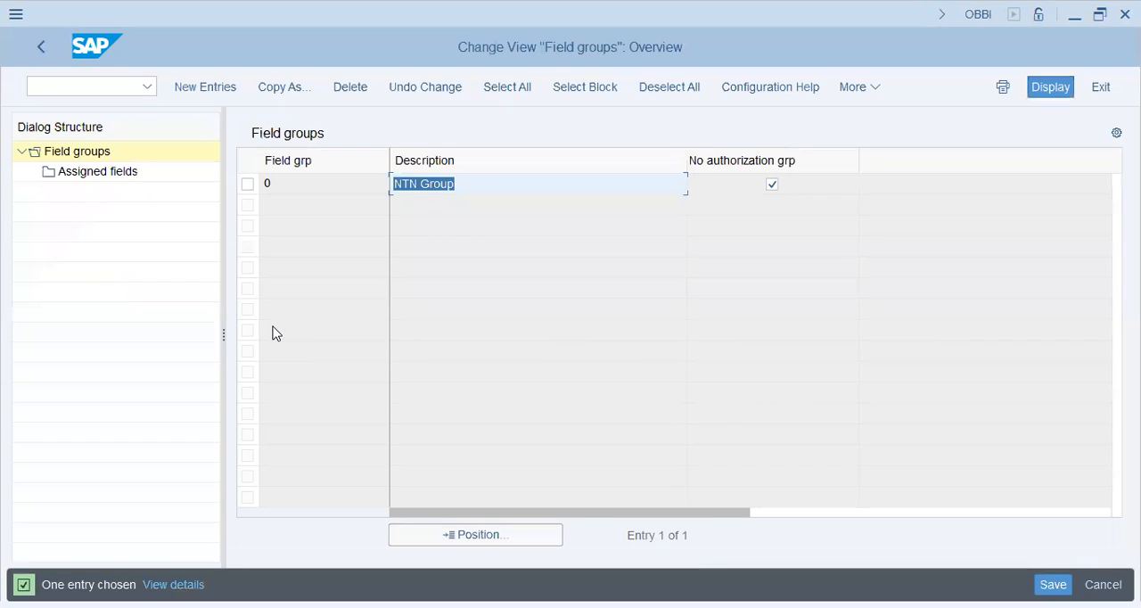
Examine the fields assigned to field group 0 (NTN Group) and return to the IMG.
click(247, 185)
double_click(98, 175)
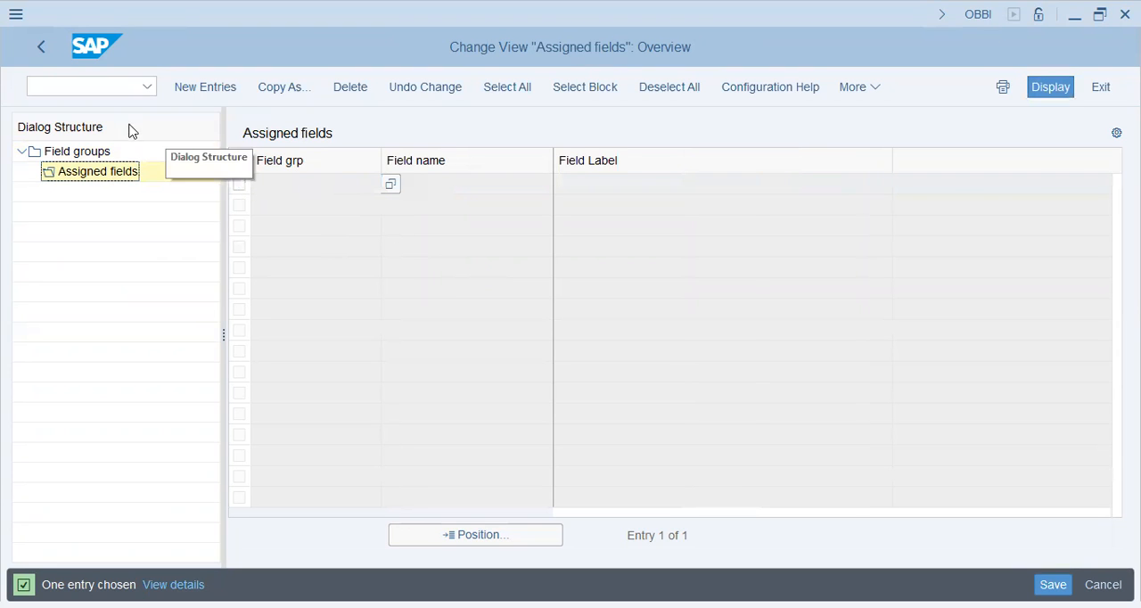
click(627, 186)
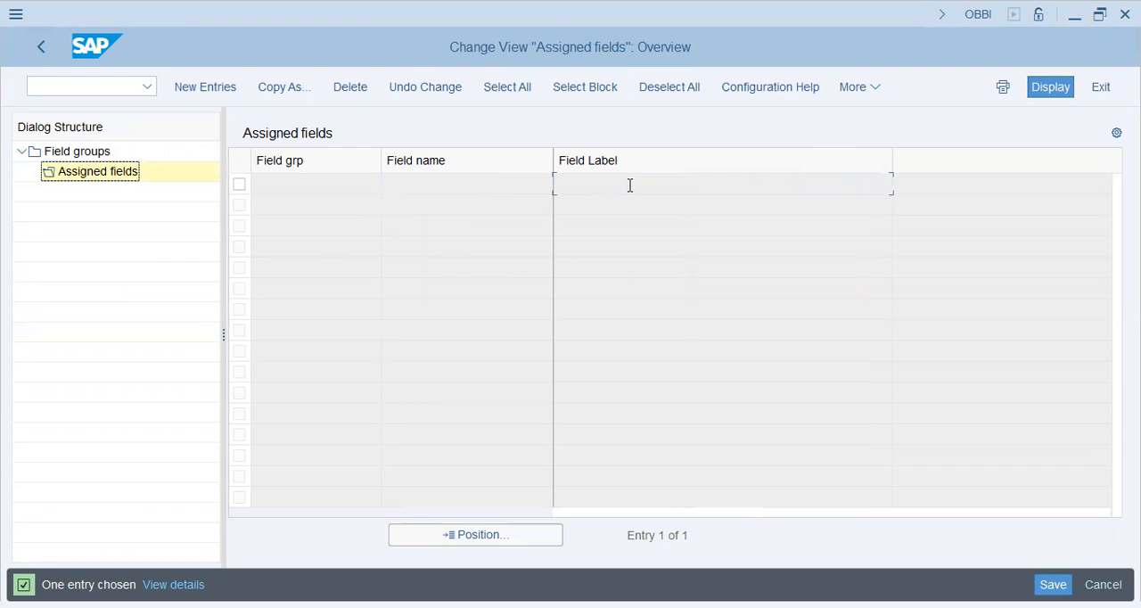
click(316, 243)
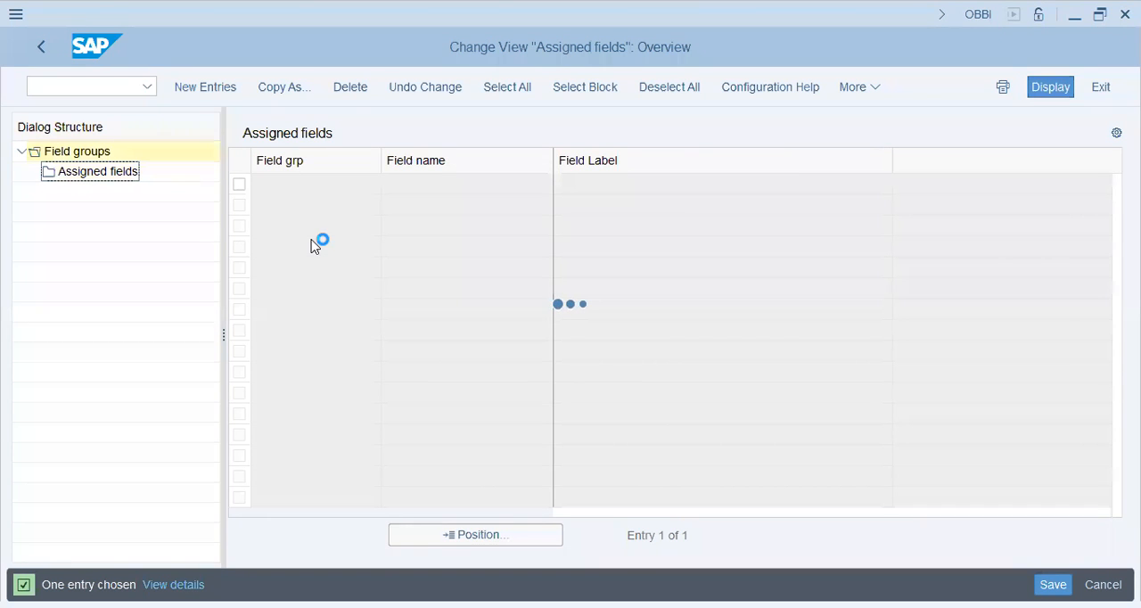
click(41, 52)
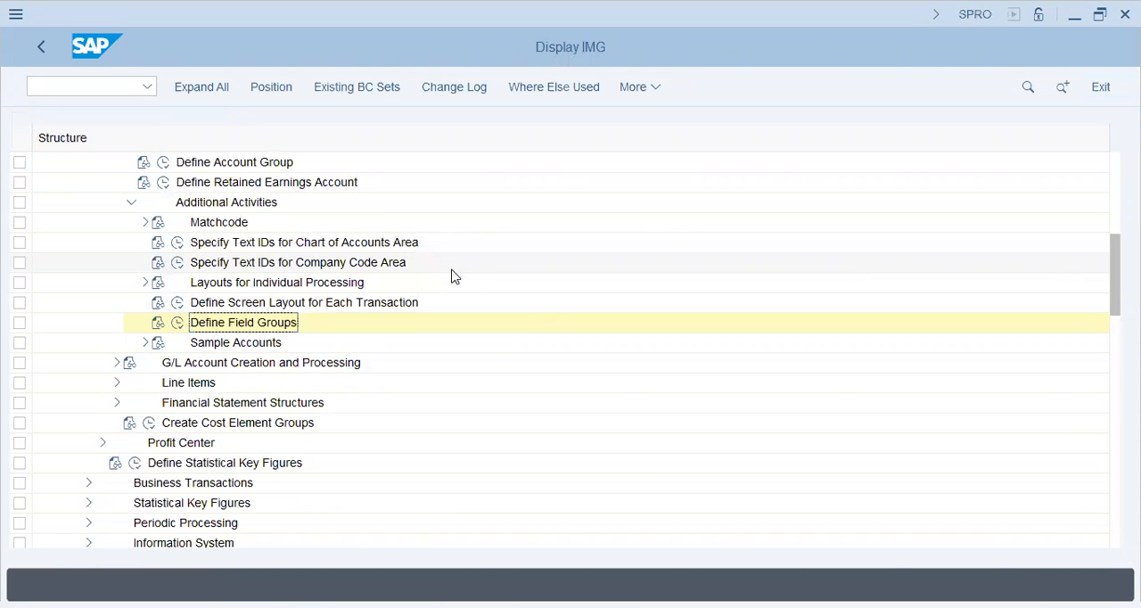
Look through the activities under Sample Accounts and collapse that node again.
click(179, 328)
click(144, 343)
click(252, 365)
click(228, 426)
click(230, 444)
click(146, 343)
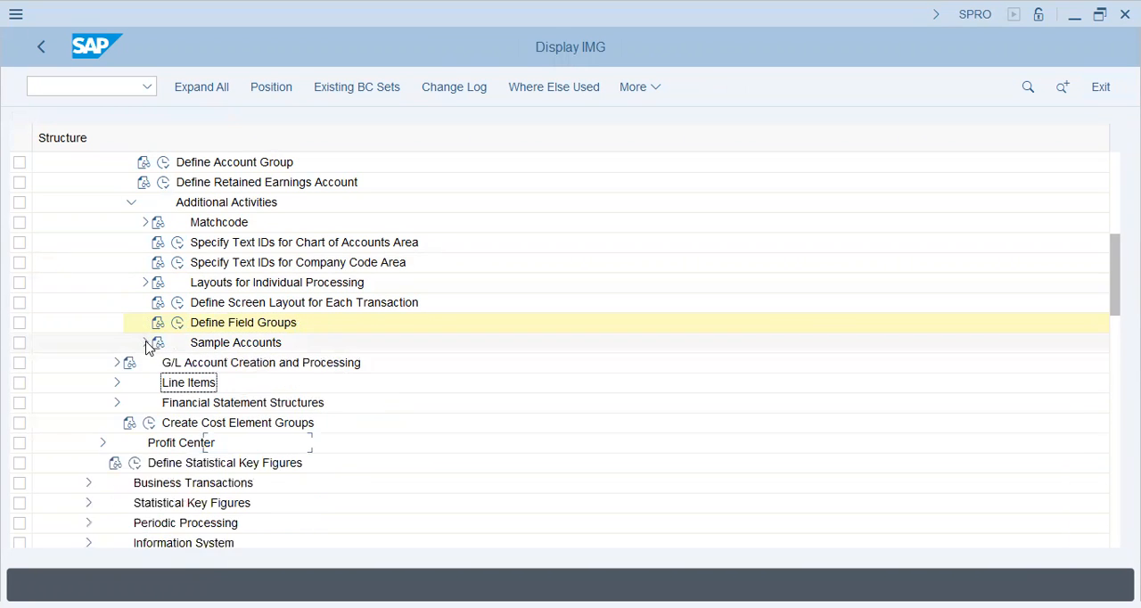
Open Create G/L Accounts with Reference under G/L Account Creation and Processing and check company code XIAT's reference company code.
click(118, 362)
click(285, 385)
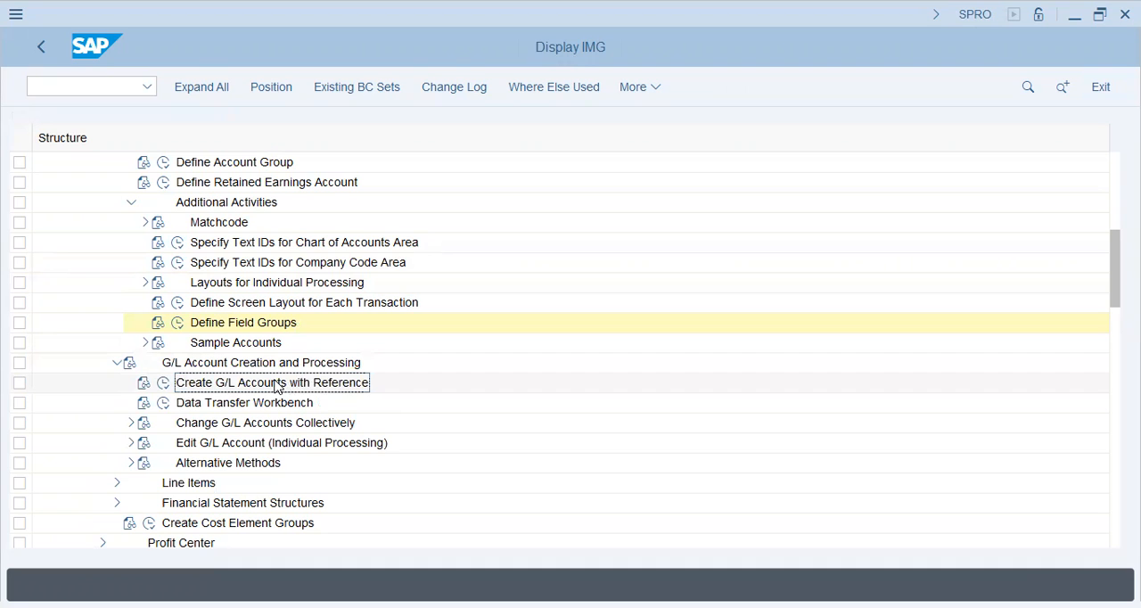
click(163, 384)
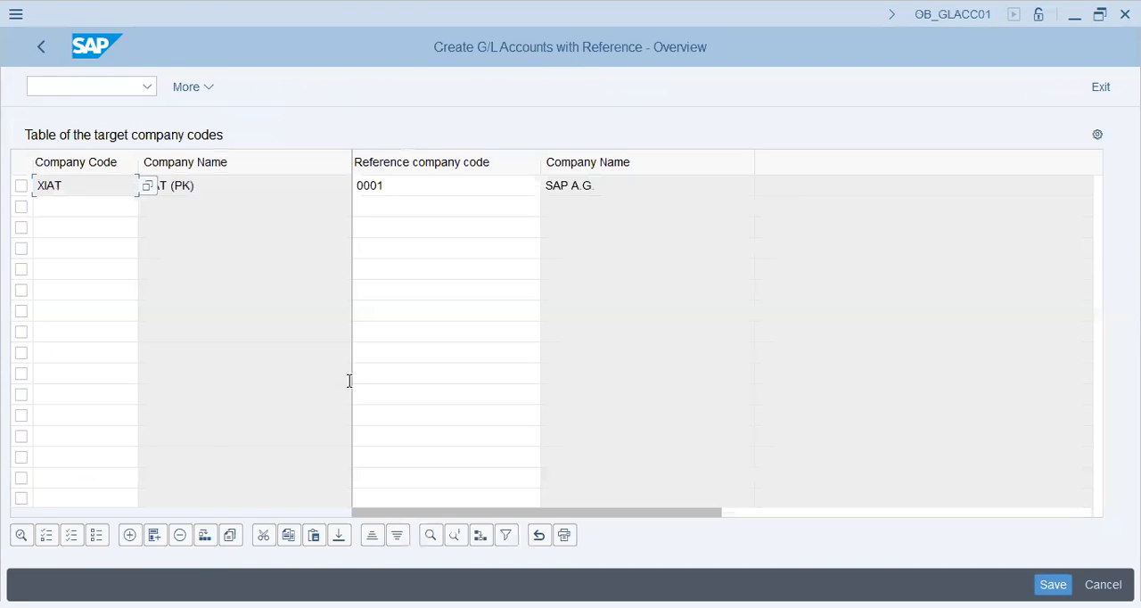
click(421, 181)
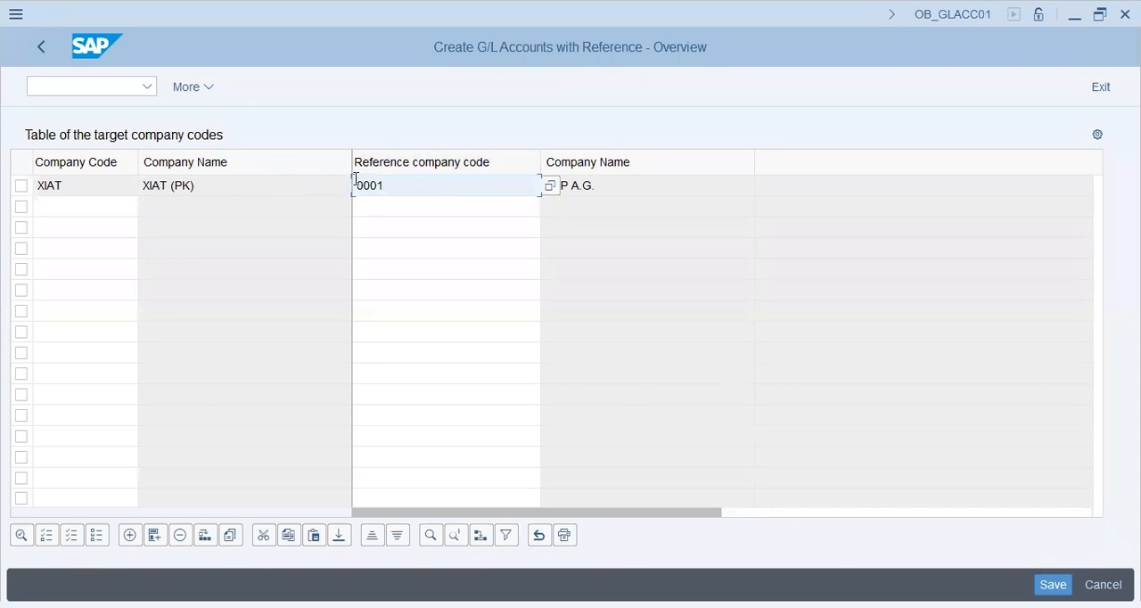
Add target company code U35P with reference company code 0001, save the table, and return to the IMG.
click(95, 205)
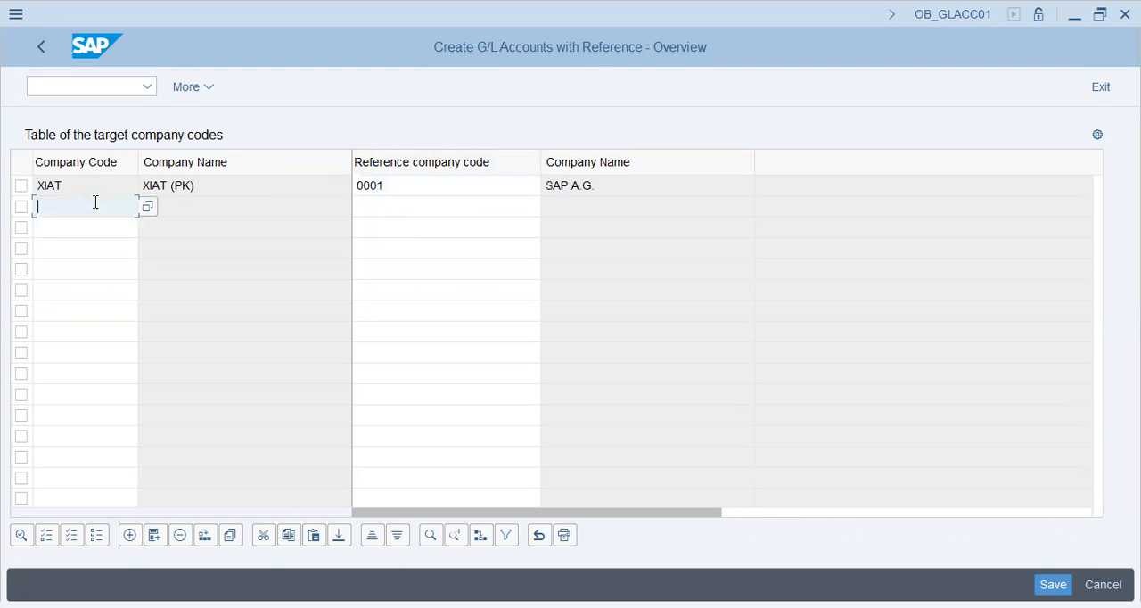
key(Tab)
text(0001)
key(Return)
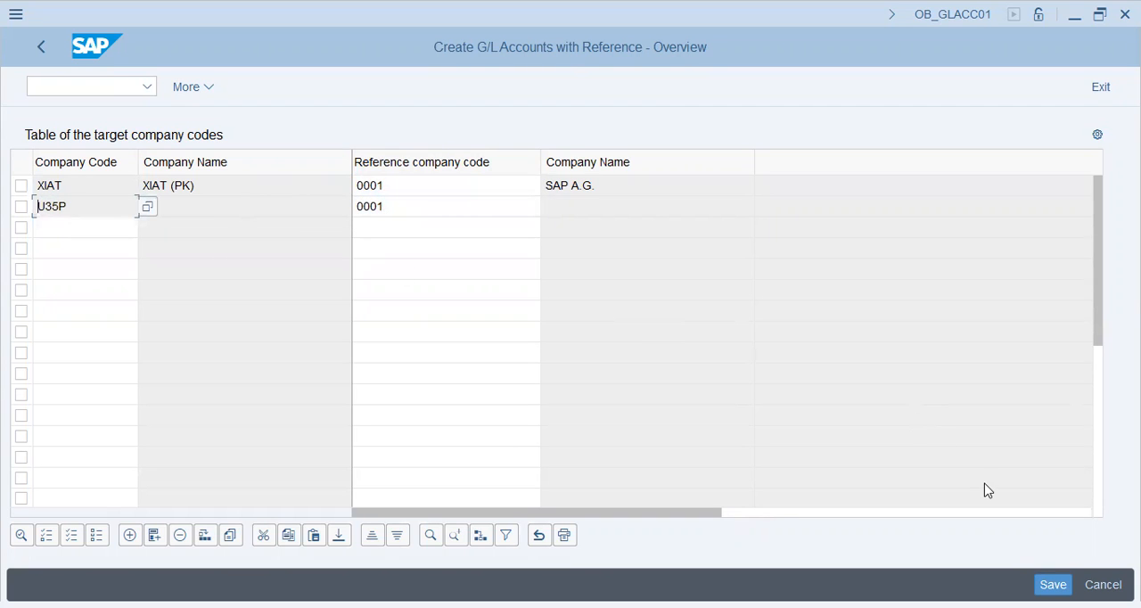
click(436, 206)
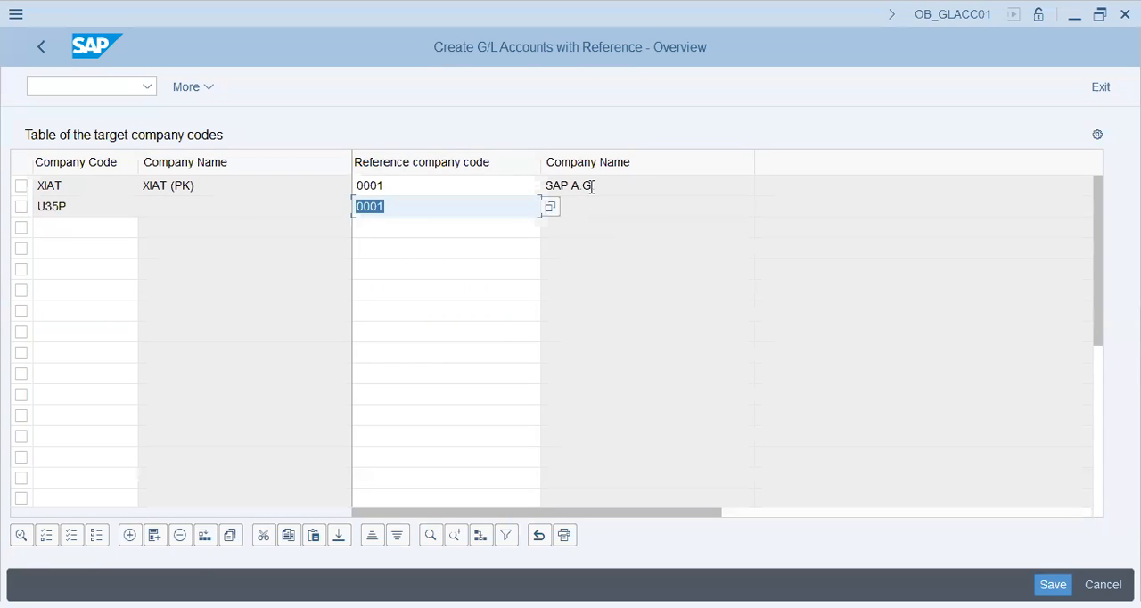
click(544, 186)
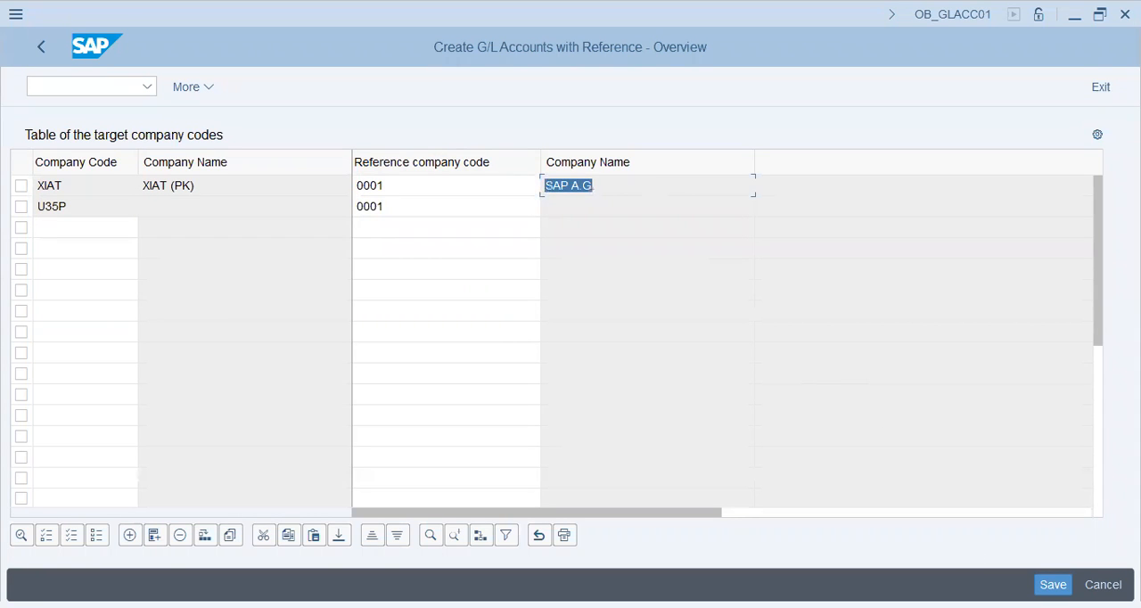
key(ctrl+s)
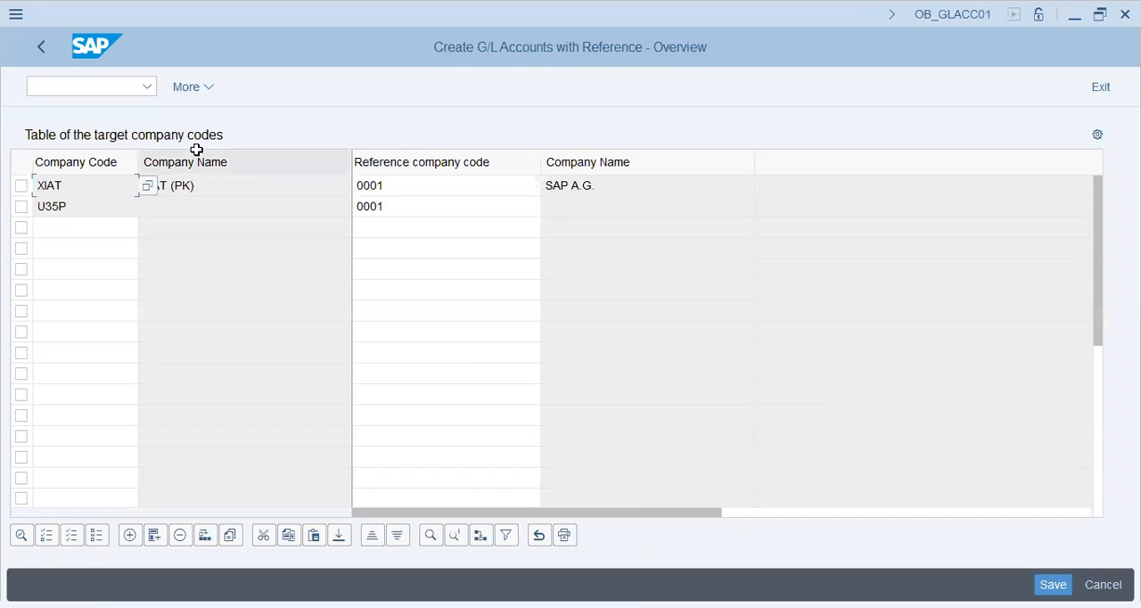
click(42, 47)
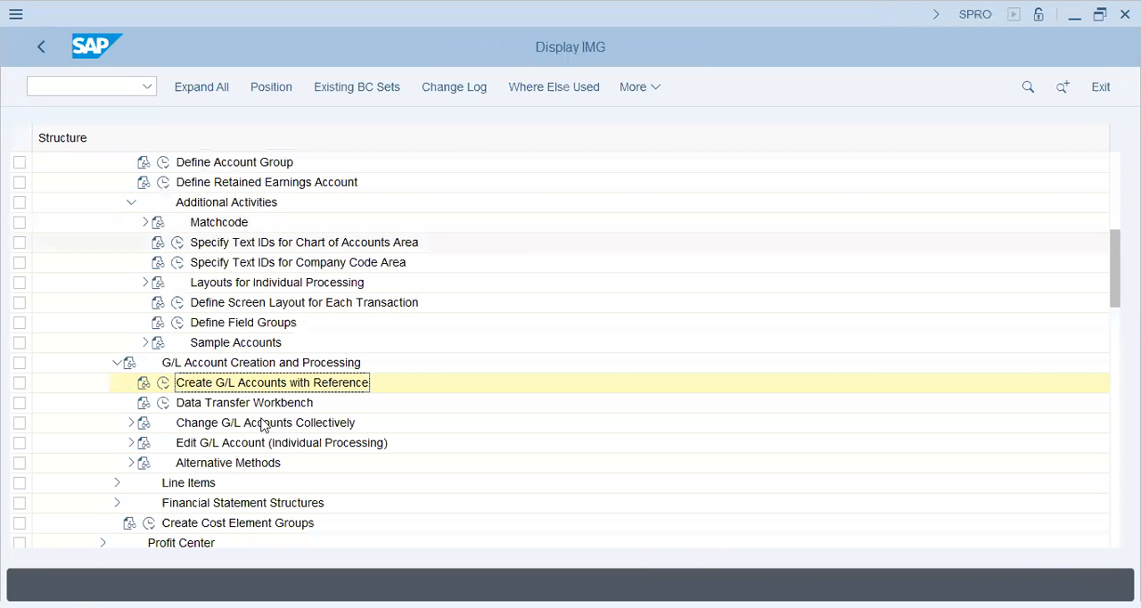
Open Change Chart of Accounts Data under Change G/L Accounts Collectively and continue past the mass maintenance warning.
click(131, 423)
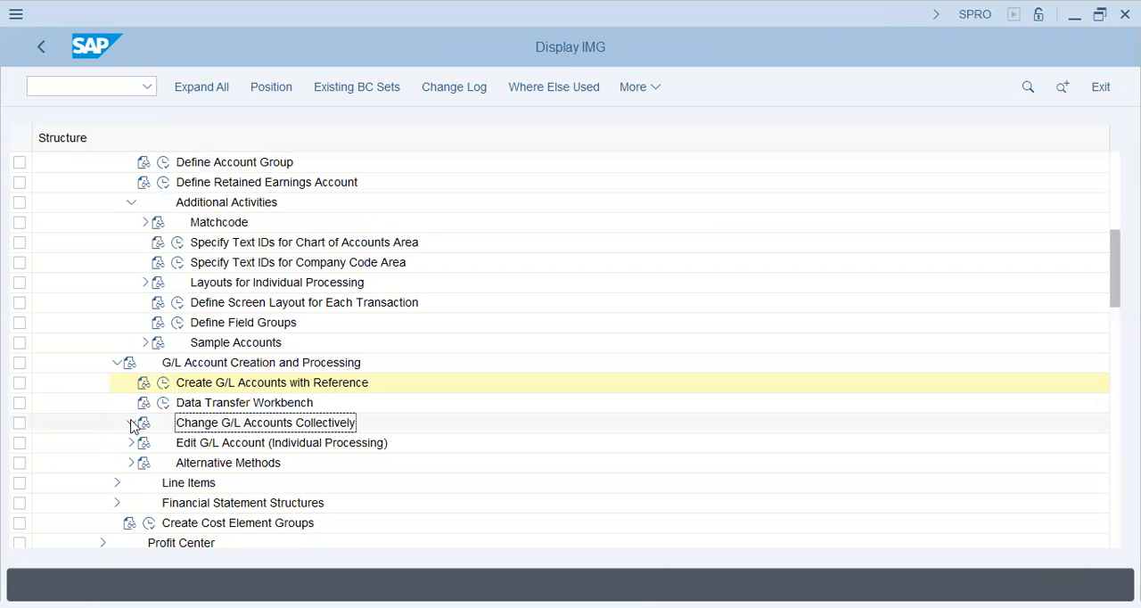
click(223, 446)
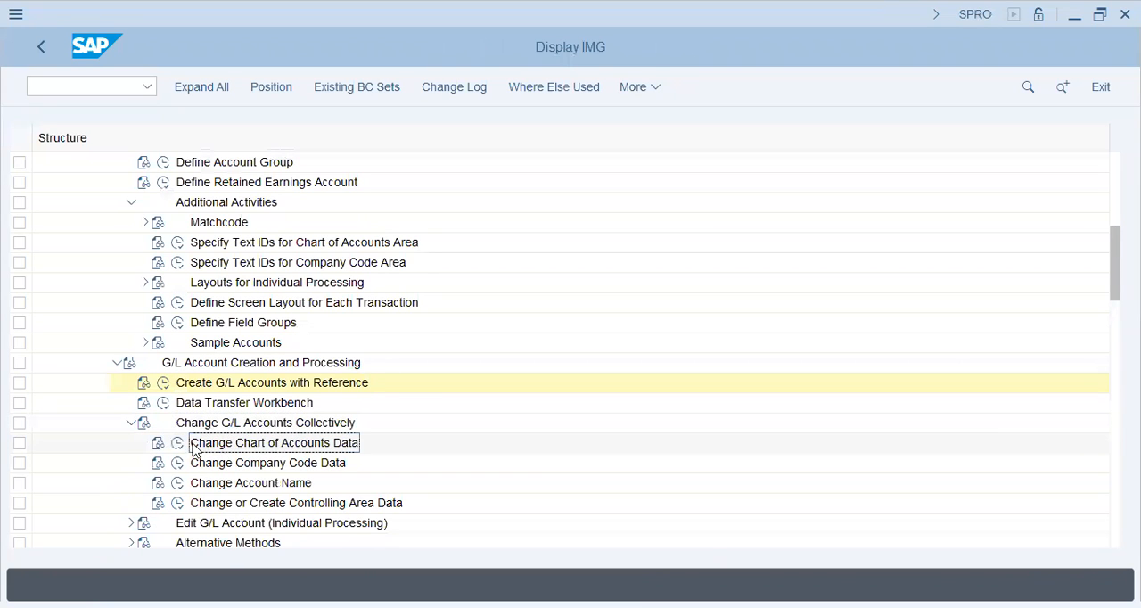
click(177, 446)
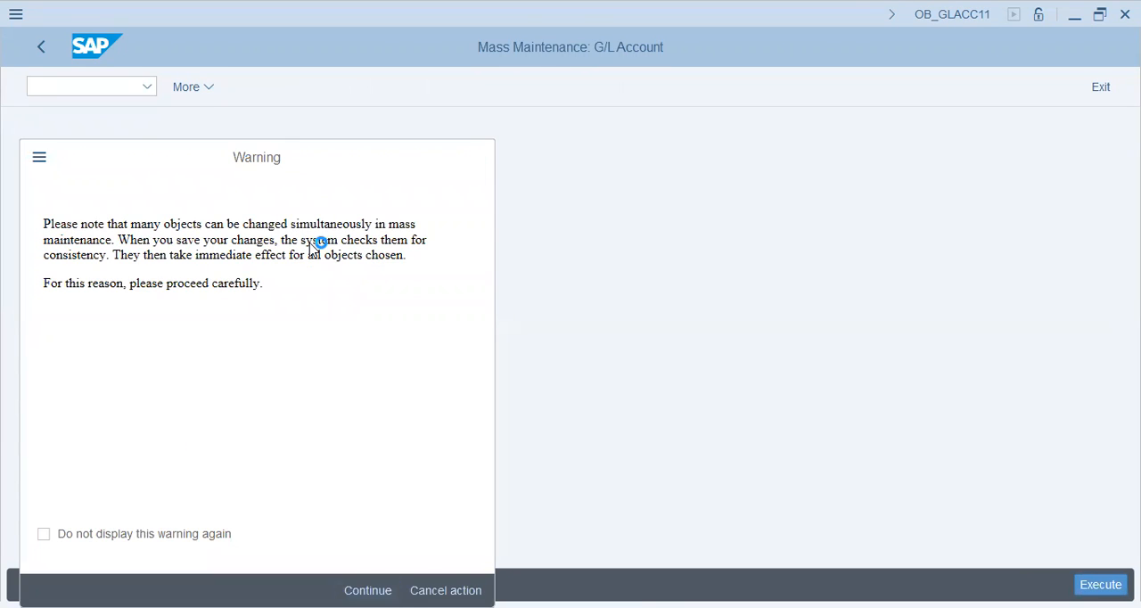
key(Return)
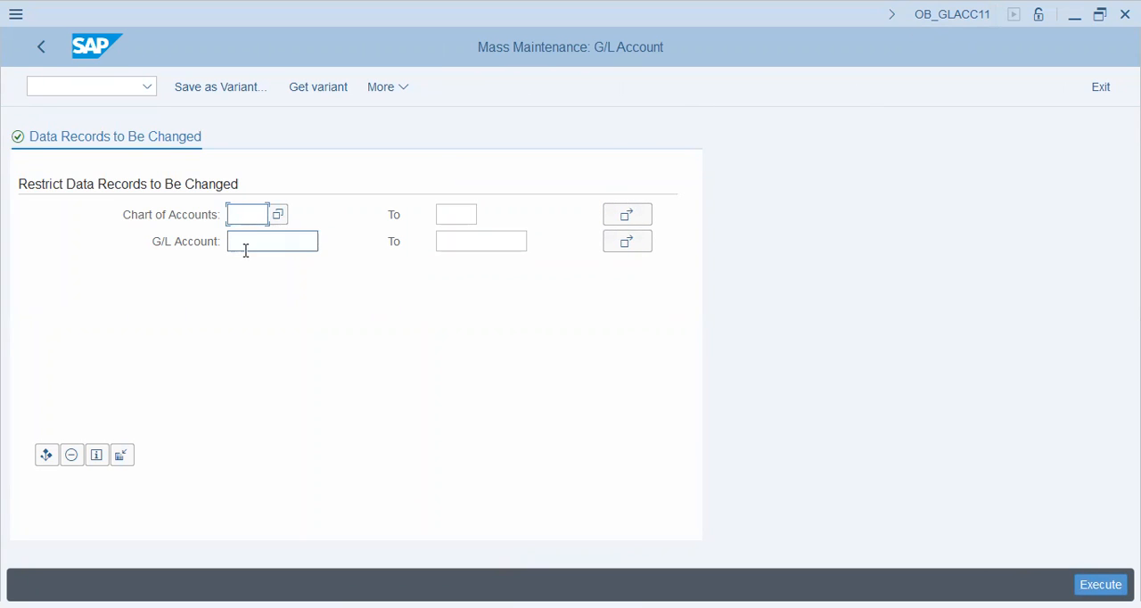
Restrict the mass maintenance to chart of accounts T26 and list its G/L account records.
text(t26)
key(Tab)
key(Tab)
key(Tab)
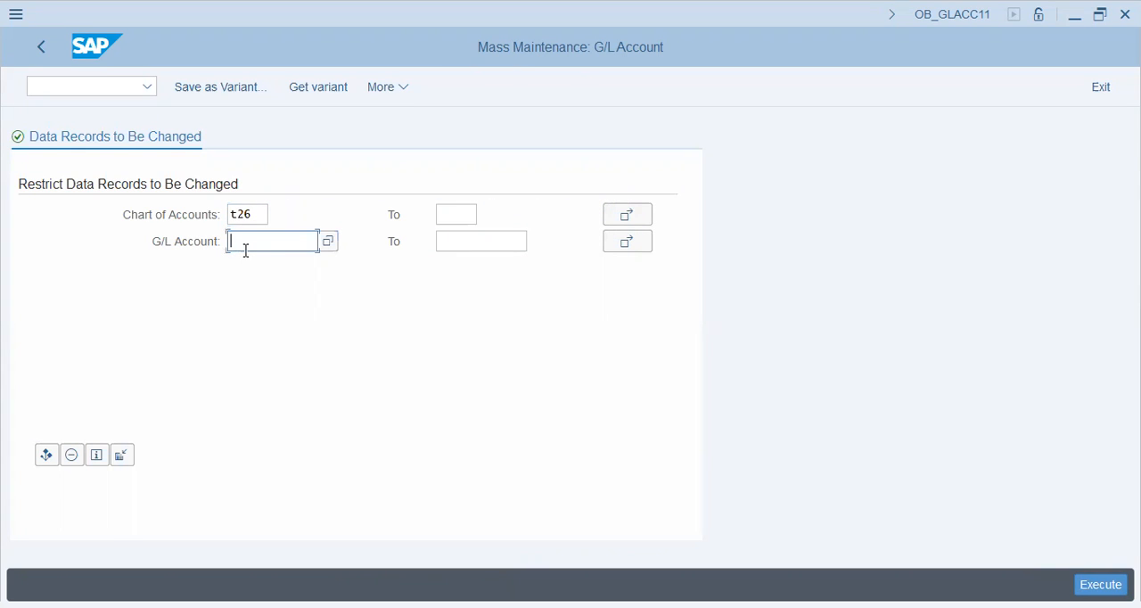
key(F8)
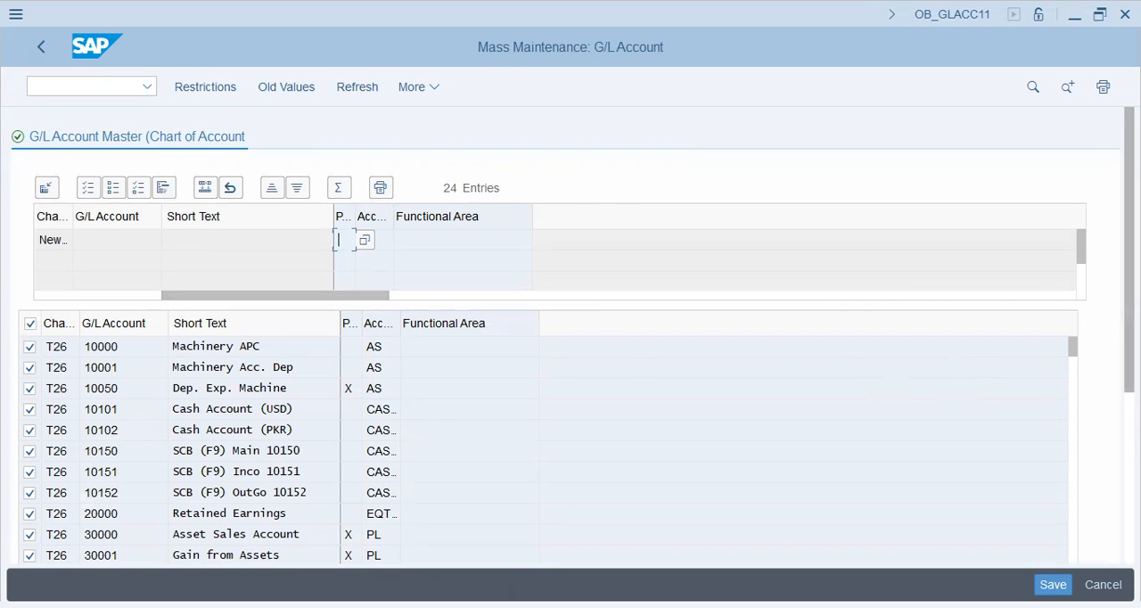
Check the P&L statement account type flags of the listed G/L accounts, including Dep. Exp. Machine and Internet Expenses.
scroll(570, 339, down, 5)
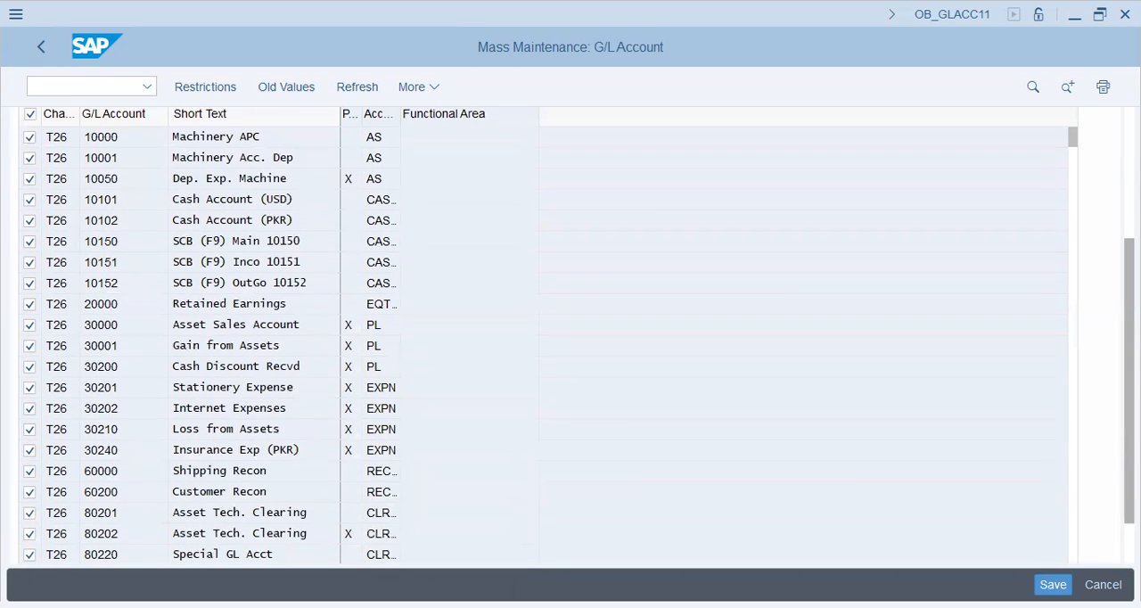
drag(1130, 343, 1129, 329)
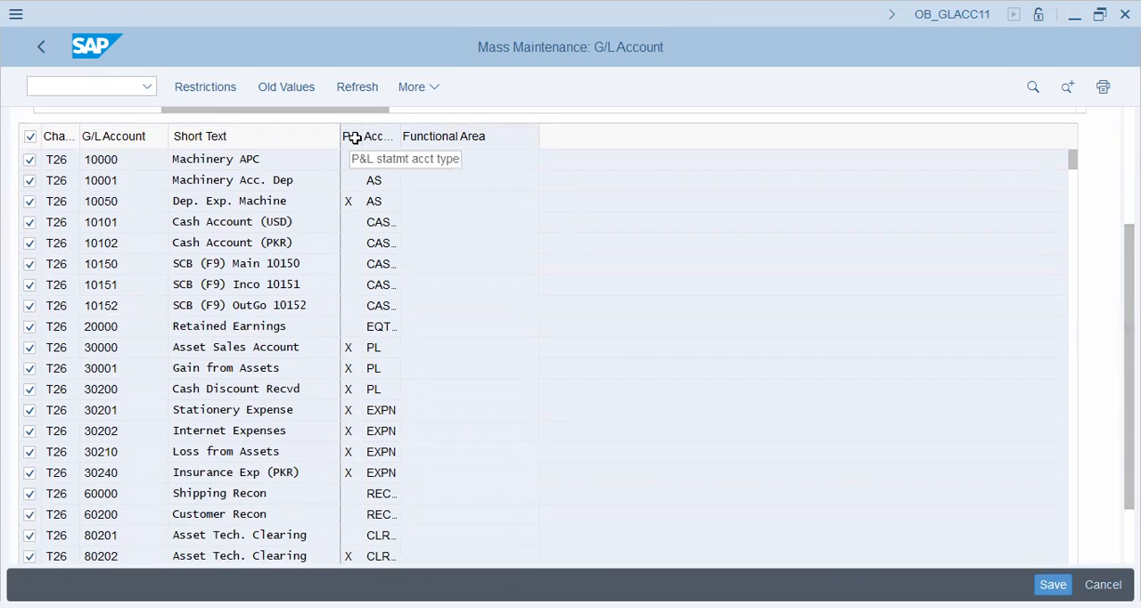
drag(297, 201, 175, 201)
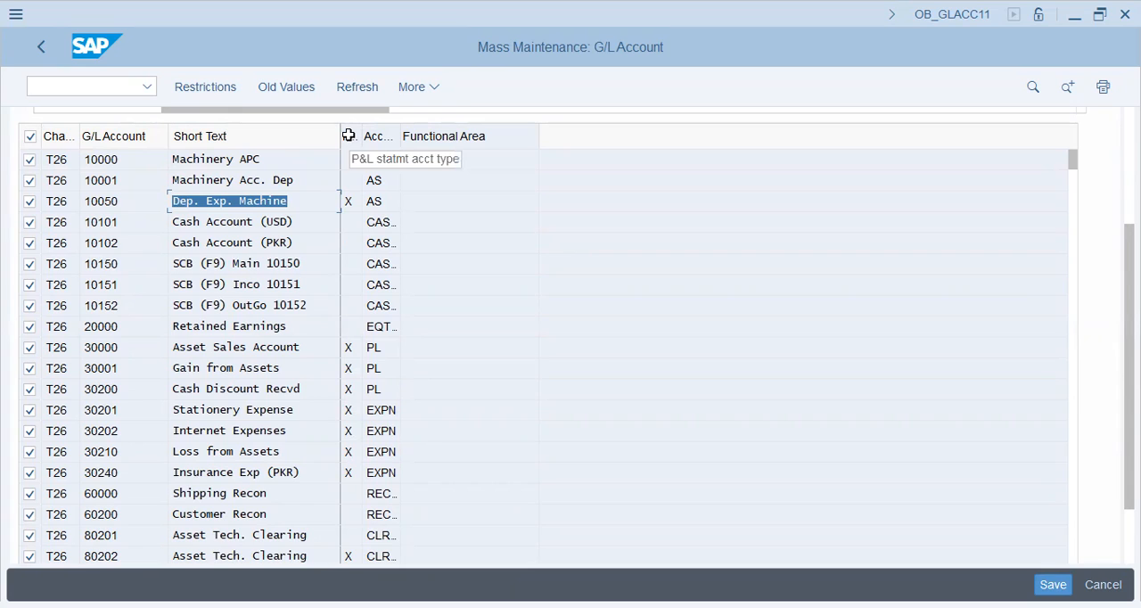
click(349, 202)
click(349, 351)
click(348, 390)
click(348, 430)
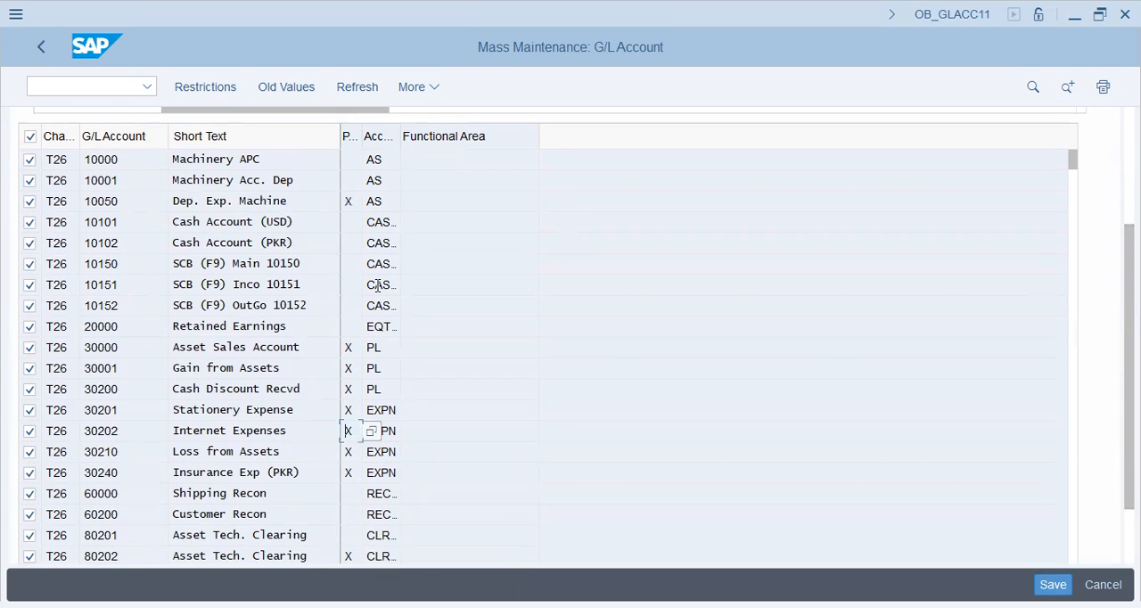
Check the account groups of the asset, cash, equity and clearing accounts, and return to the IMG.
click(377, 157)
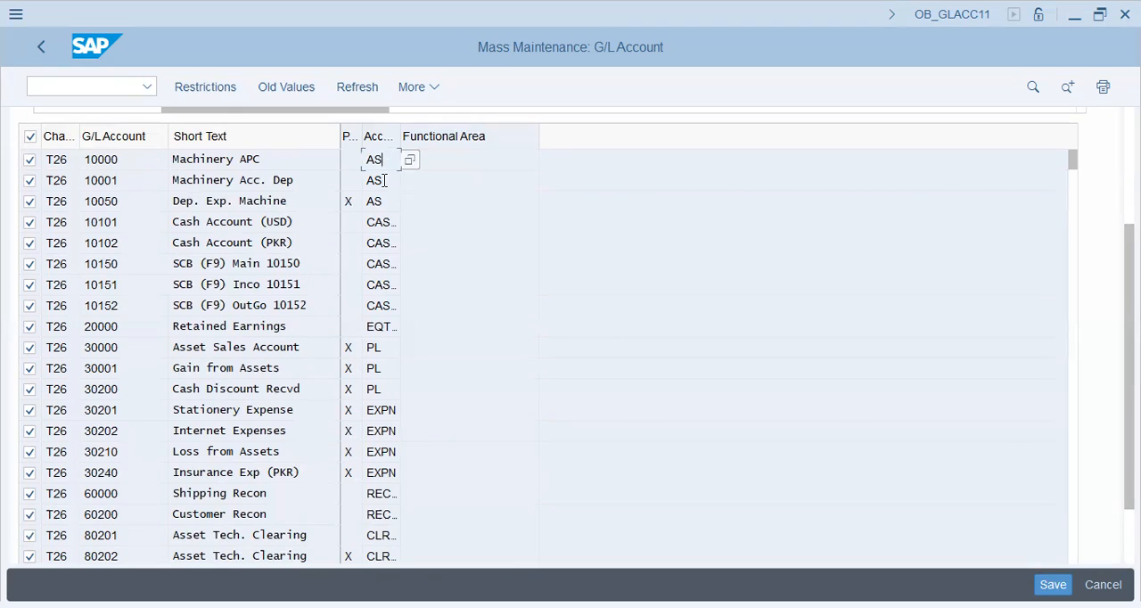
click(379, 228)
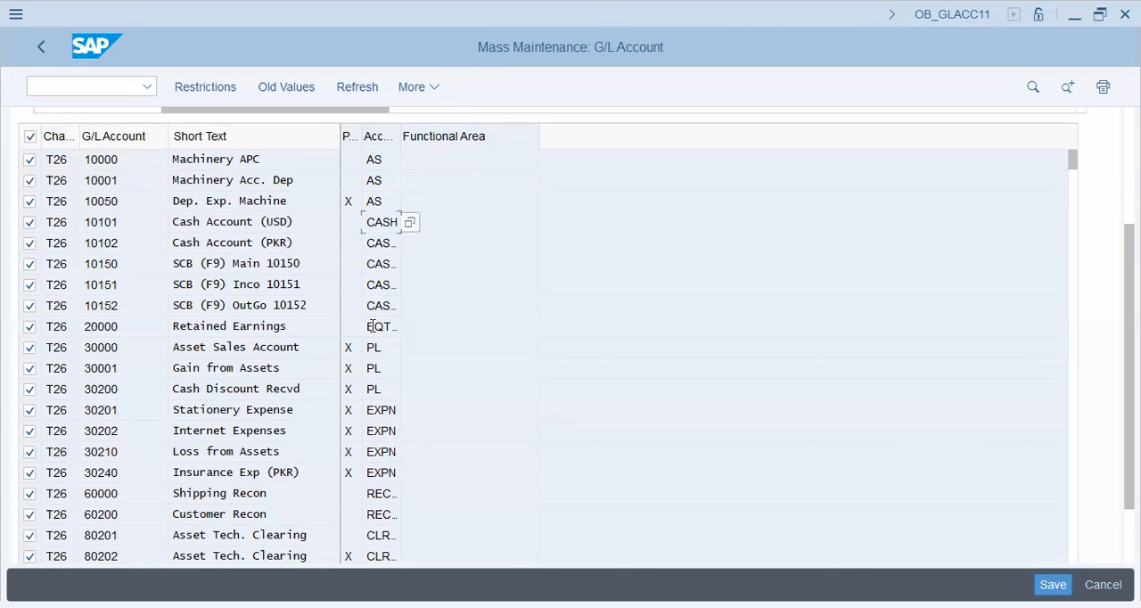
click(373, 327)
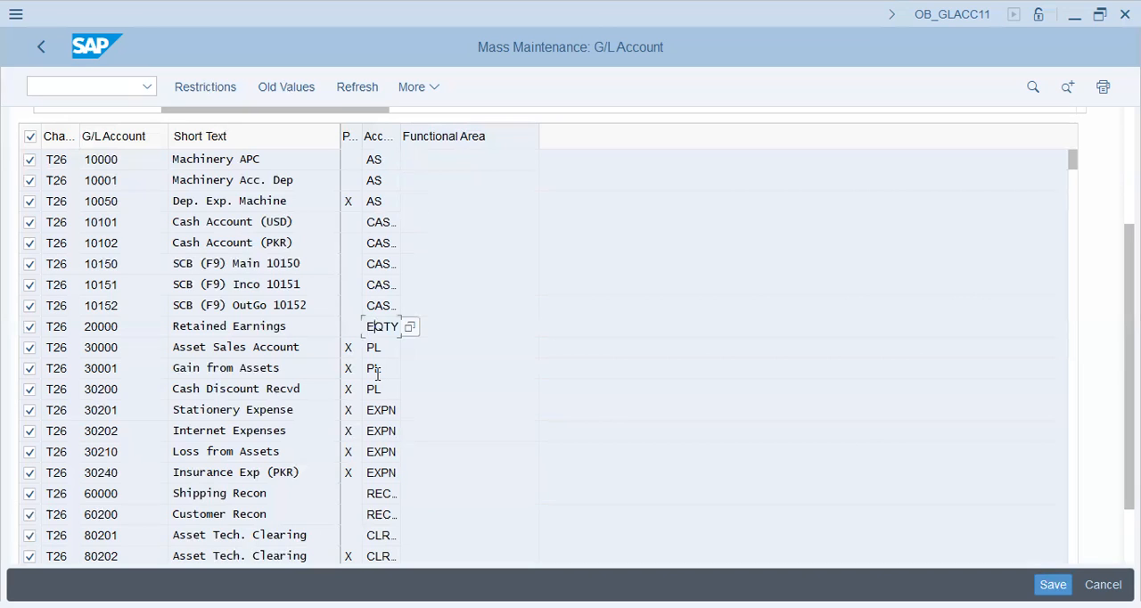
click(376, 533)
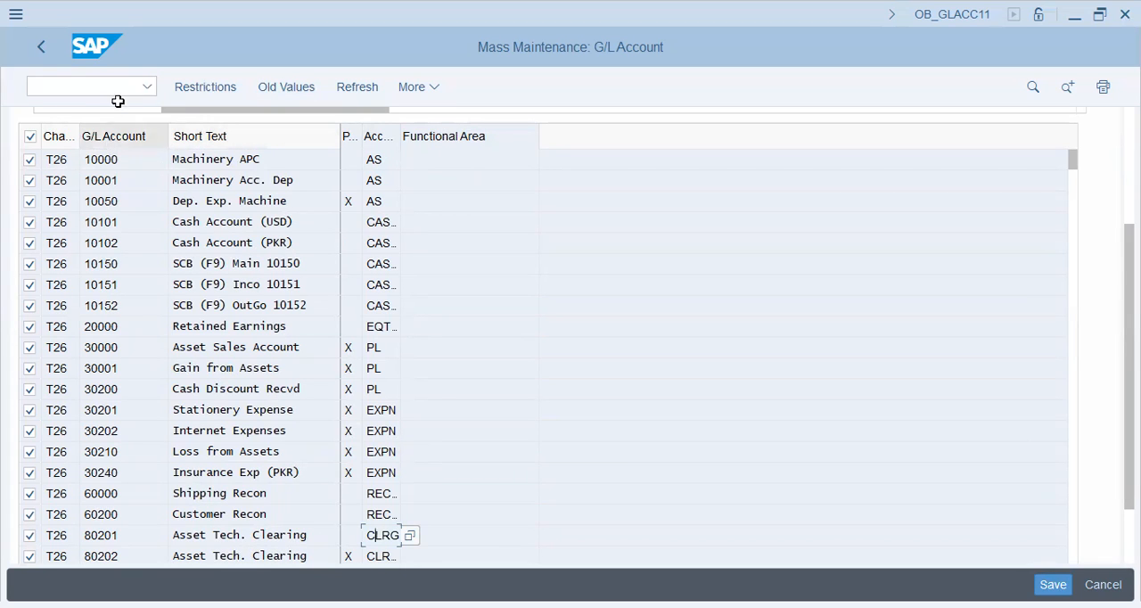
click(41, 55)
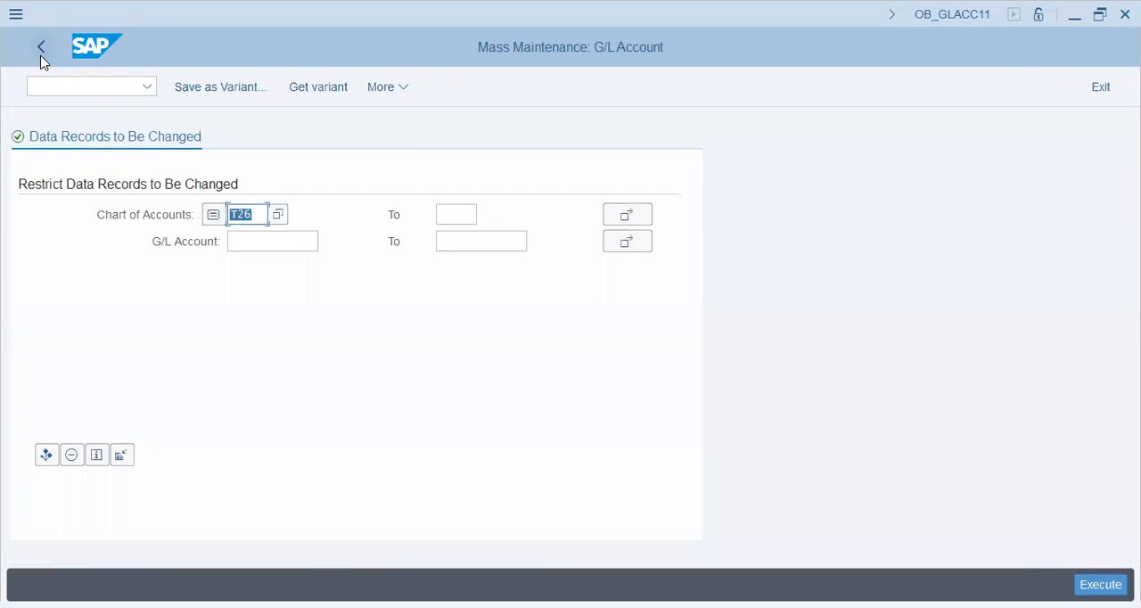
click(41, 55)
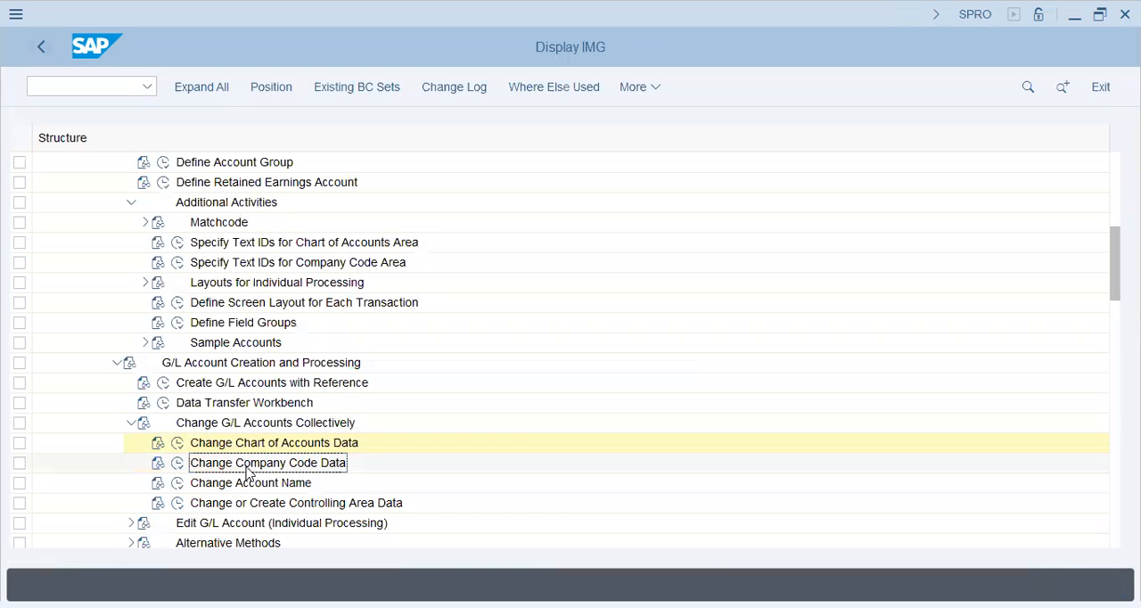
Open Change Company Code Data, list the G/L accounts of company code T26, and check their field status groups and account currencies.
click(179, 464)
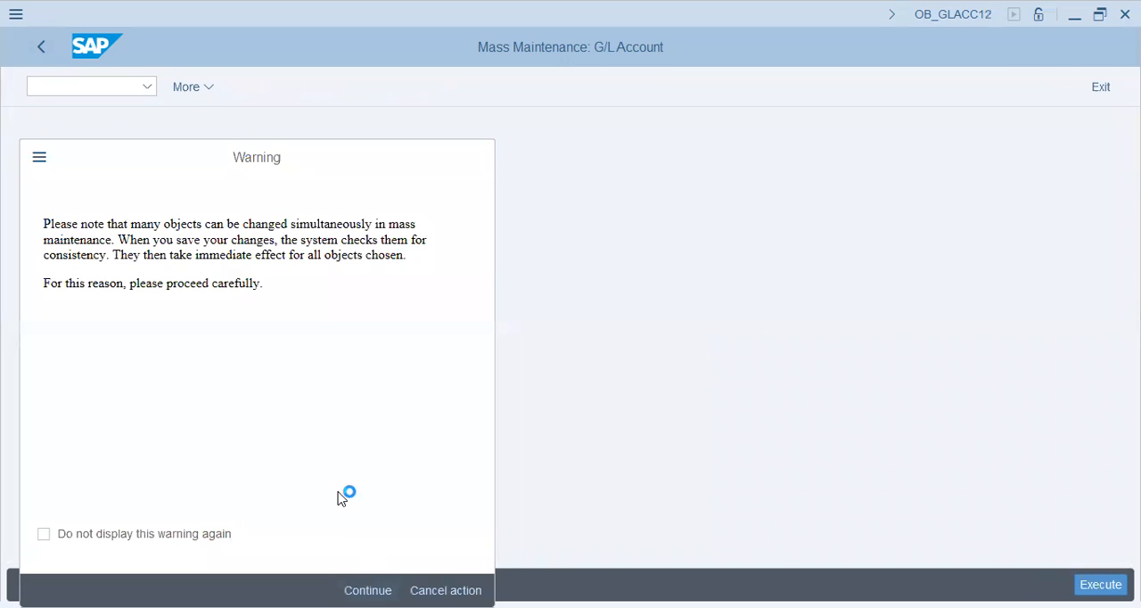
text(t26)
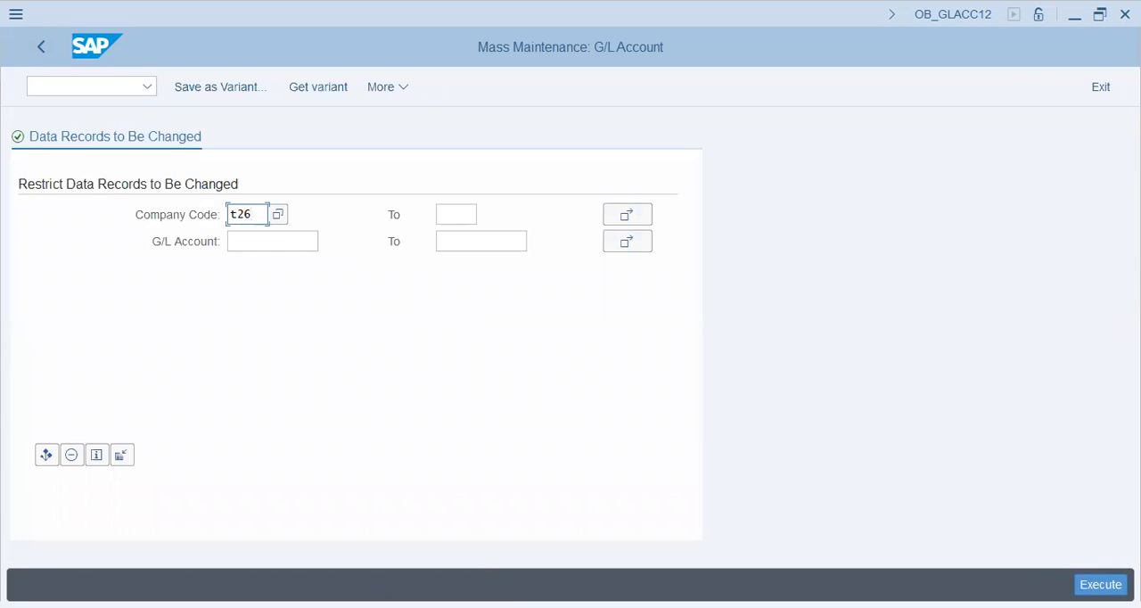
key(F8)
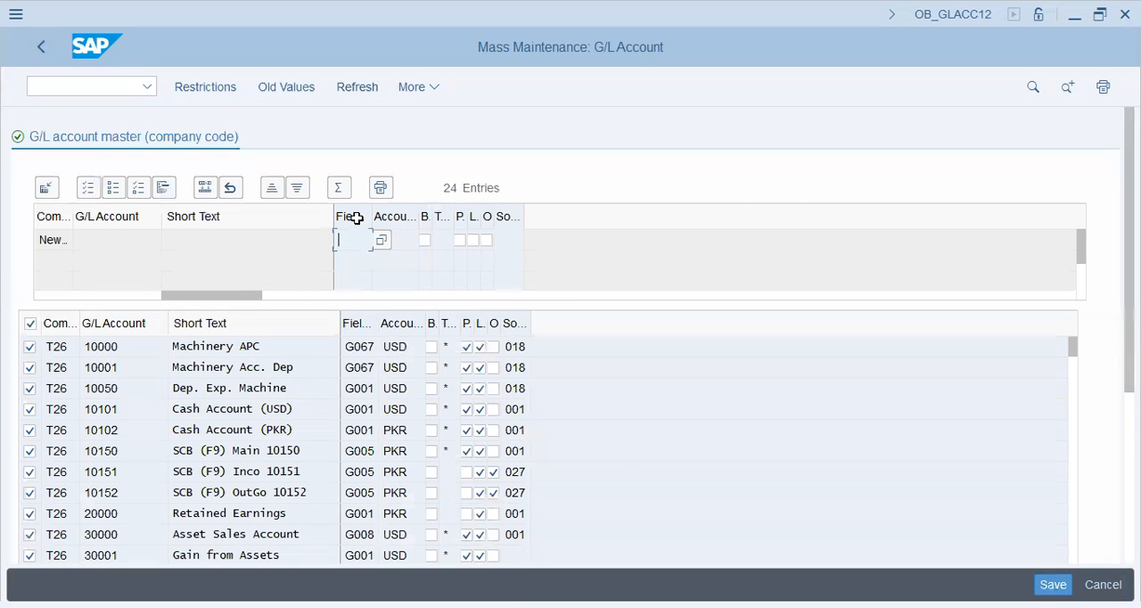
click(364, 348)
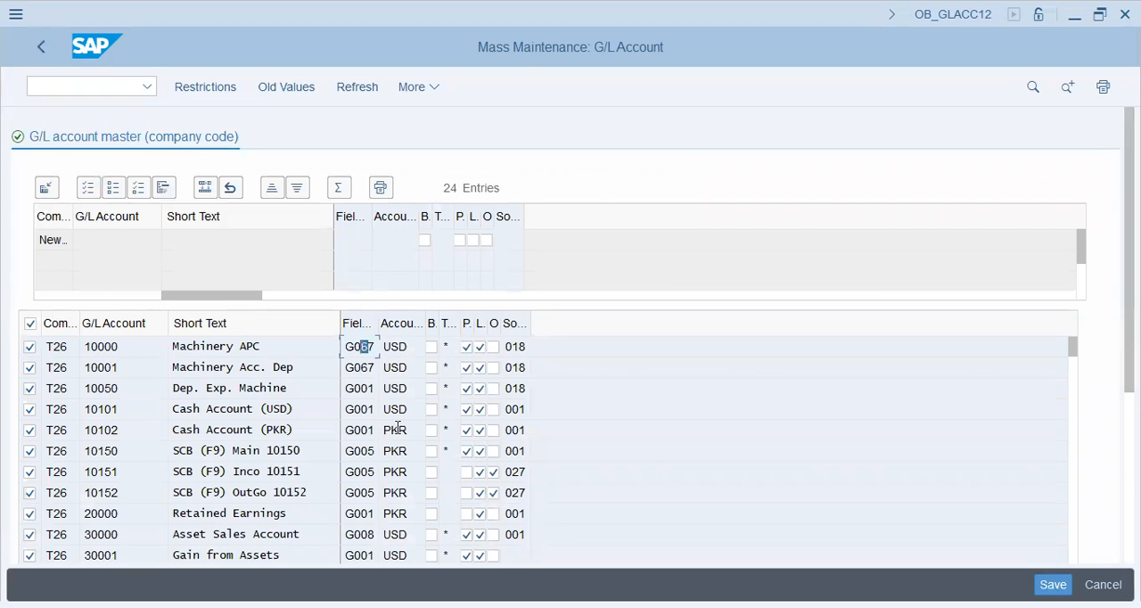
click(400, 515)
double_click(242, 350)
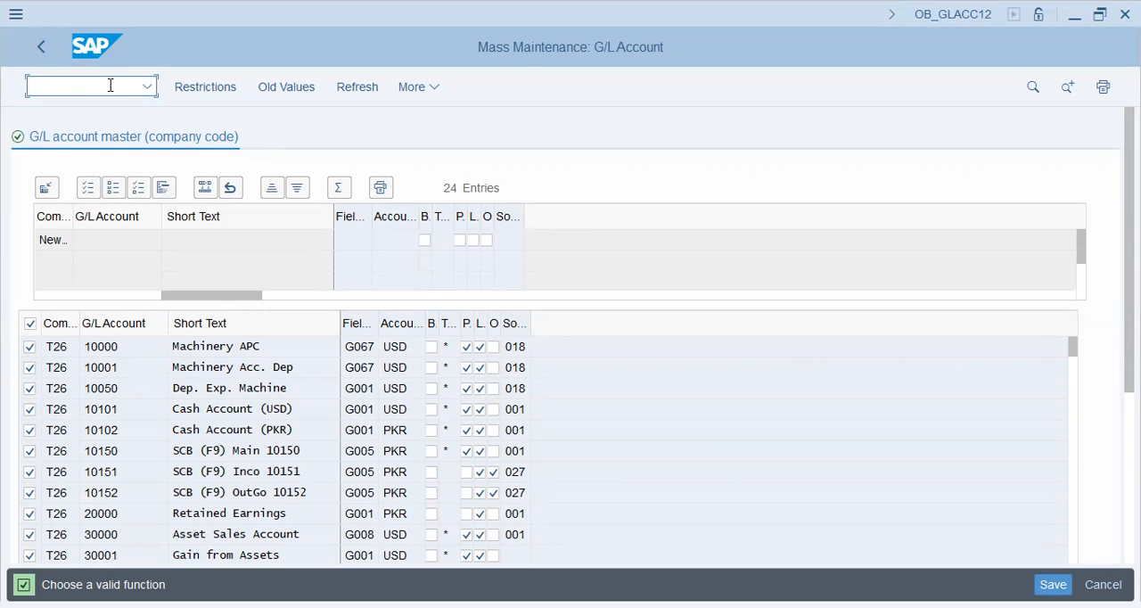
Try to export the company code account list with the %pc command, and return to the IMG.
text(%pc)
key(Return)
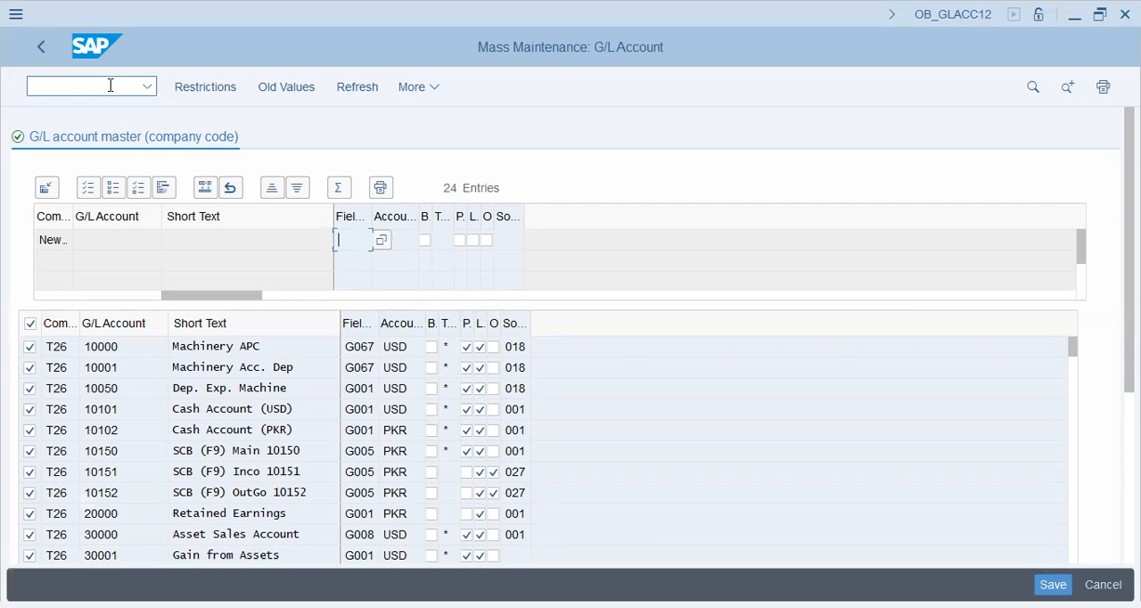
click(105, 85)
text(%pc)
key(Return)
click(43, 49)
click(43, 49)
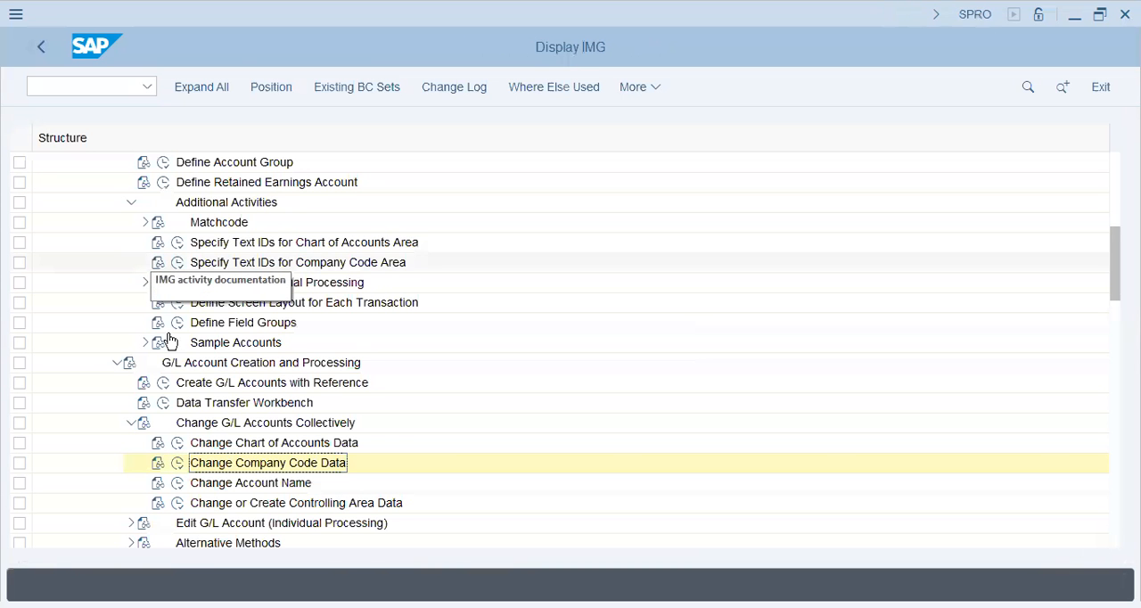
Open Change or Create Controlling Area Data, search for records in controlling area T26, and return to the IMG.
click(234, 486)
click(238, 506)
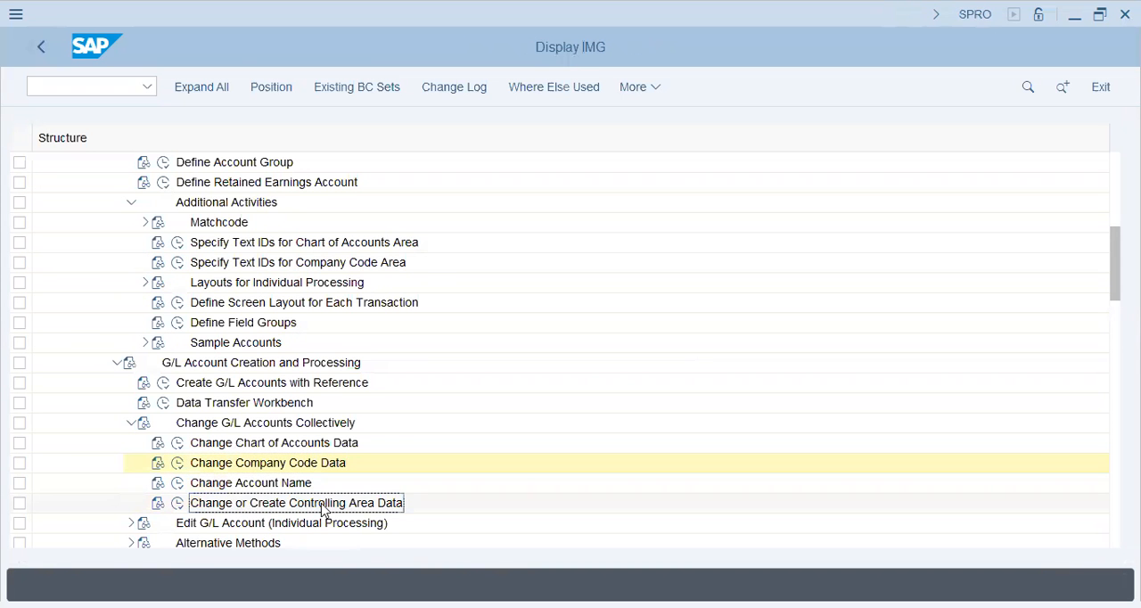
click(179, 504)
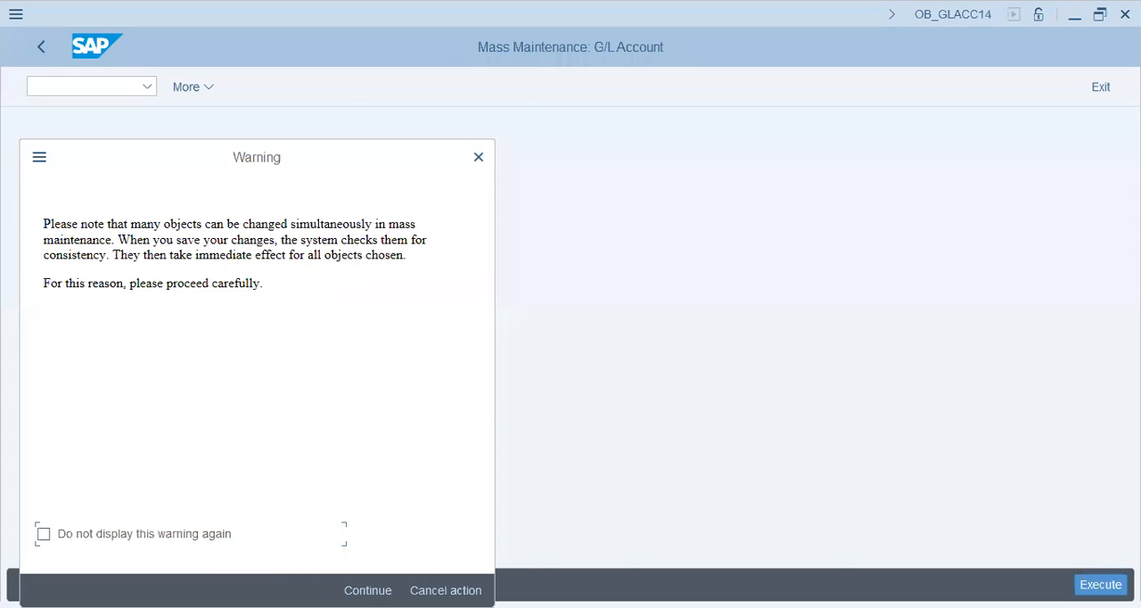
click(372, 580)
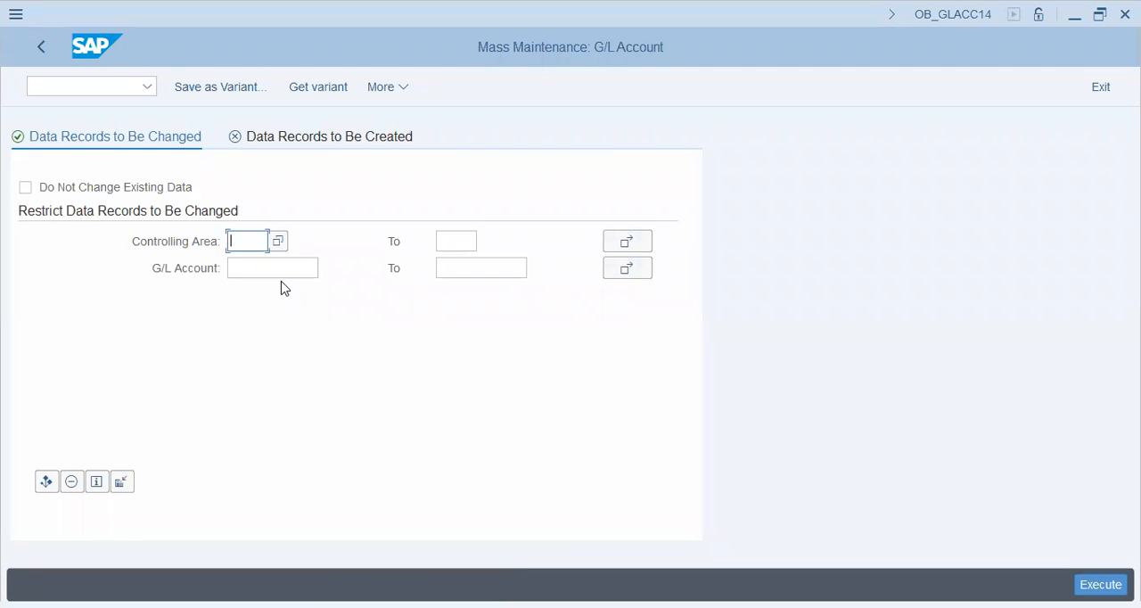
text(t26)
click(42, 50)
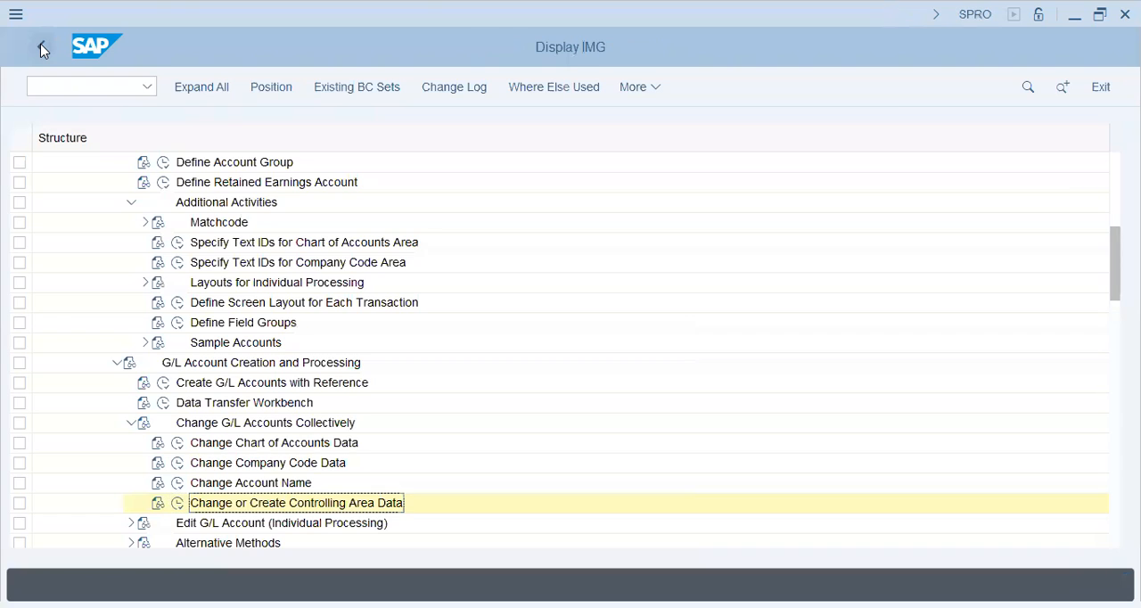
Collapse G/L Account Creation and Processing, and open the financial statement versions activity under Financial Statement Structures.
click(117, 363)
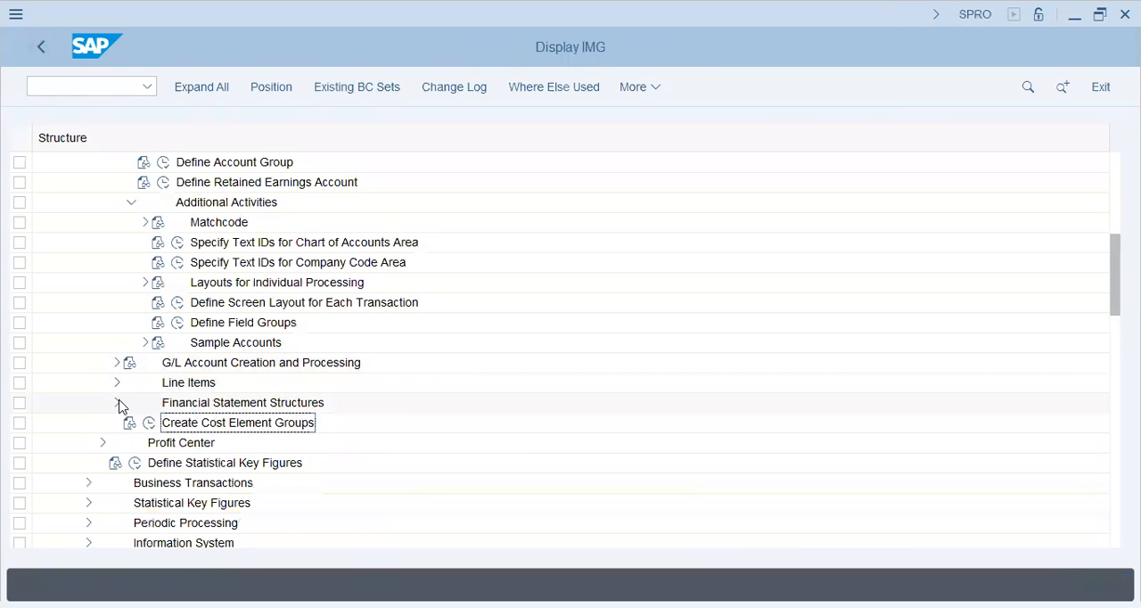
click(117, 403)
click(269, 426)
click(165, 424)
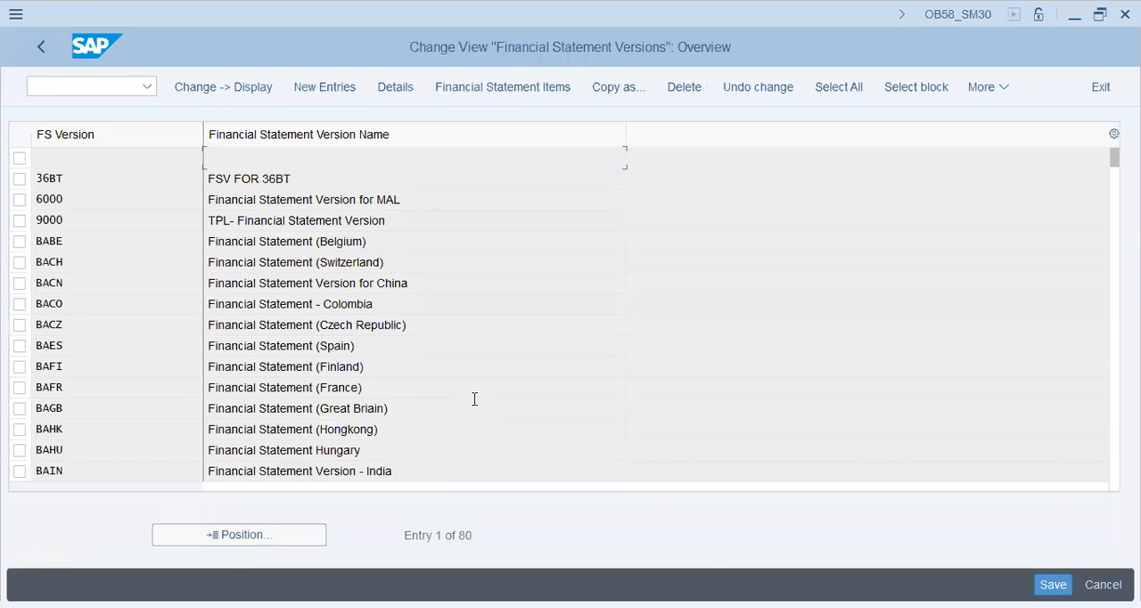
Add financial statement version U35P named "Financial. St. Version - United Freight U35P" with maintenance language EN.
click(326, 90)
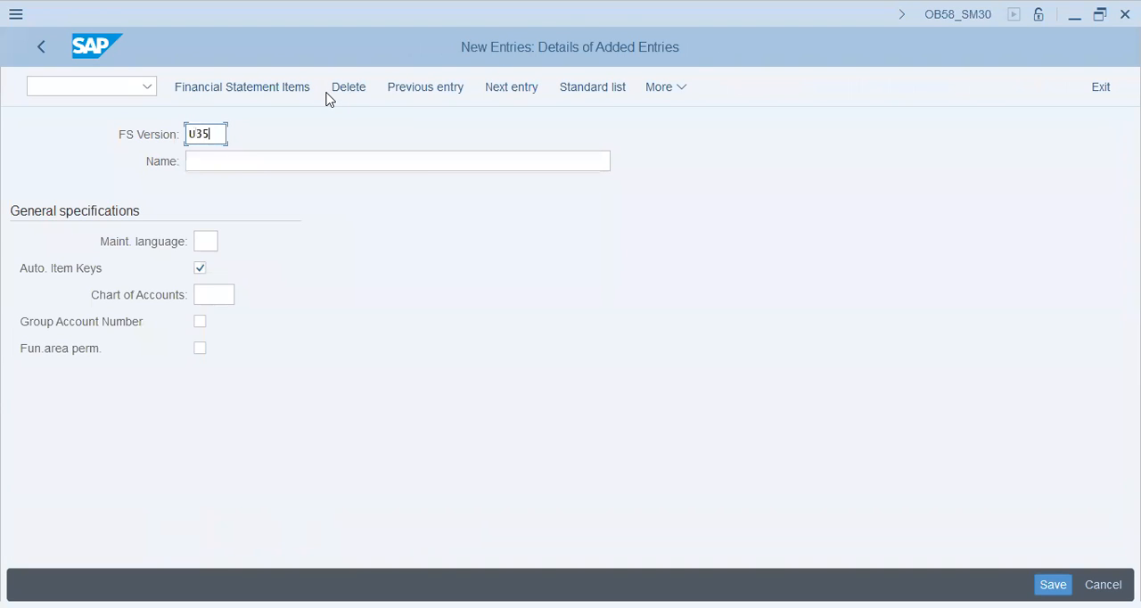
key(Tab)
text(Fi)
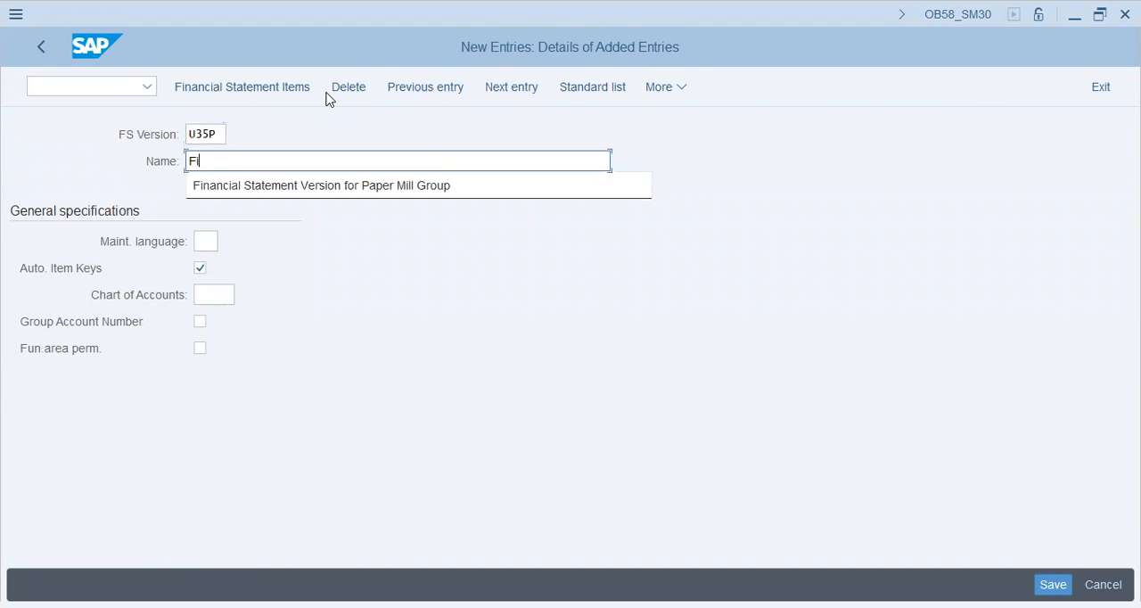
text(nancial. St. )
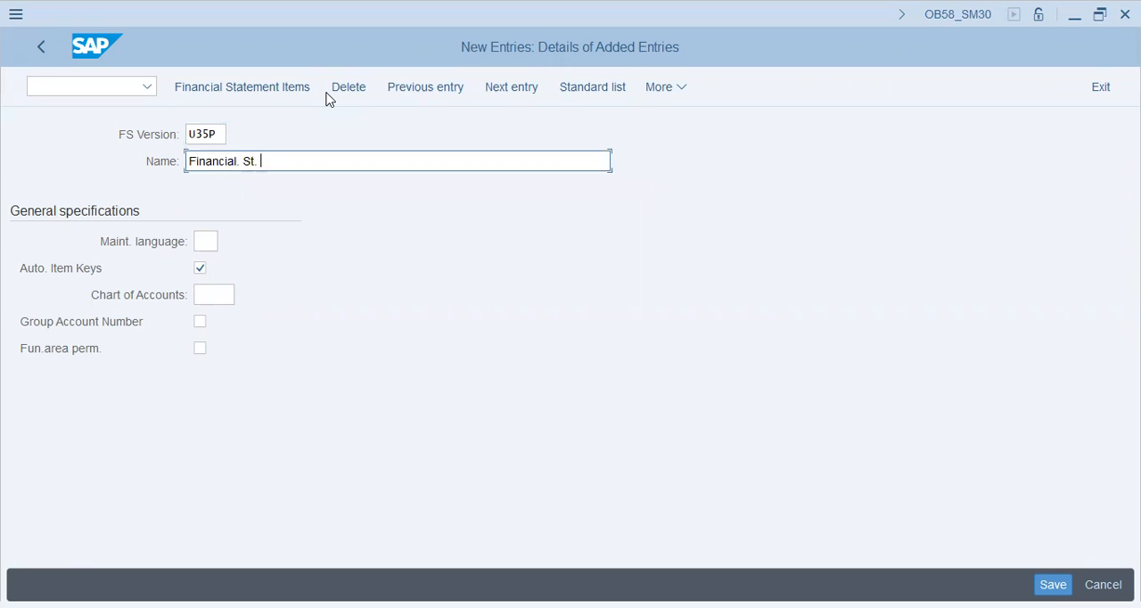
text(Version - United Gr)
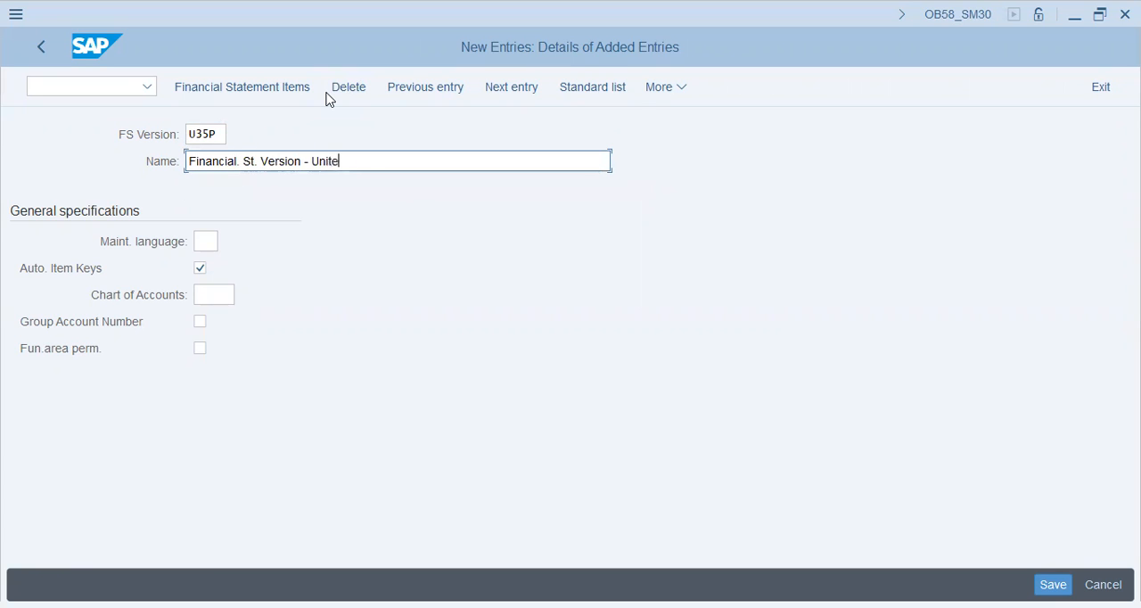
key(BackSpace)
key(BackSpace)
text(Freight U35P)
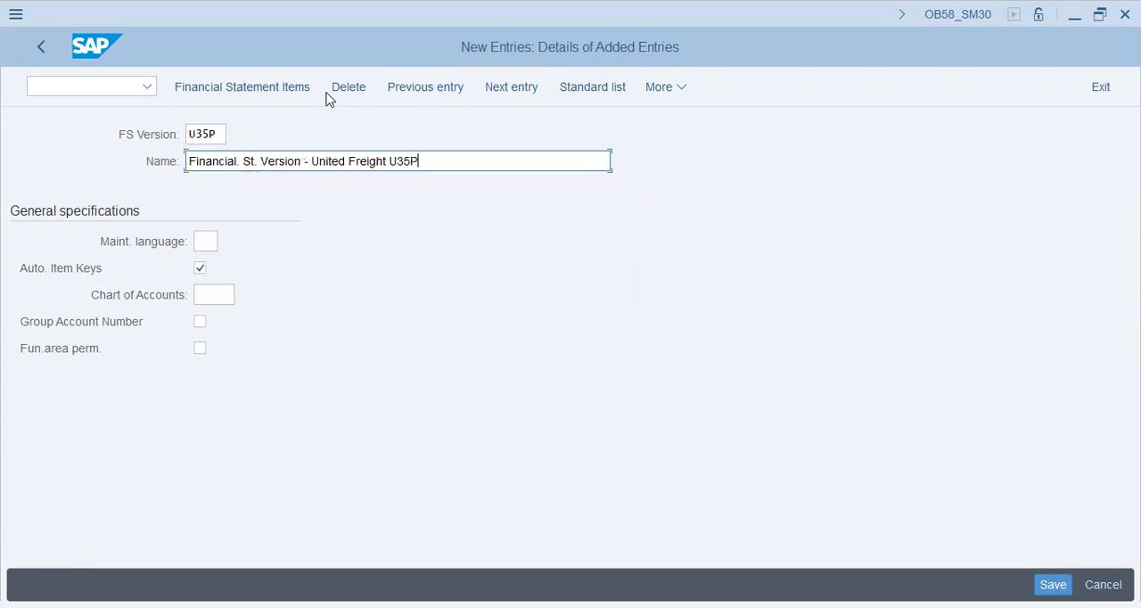
key(Tab)
text(EN)
key(Tab)
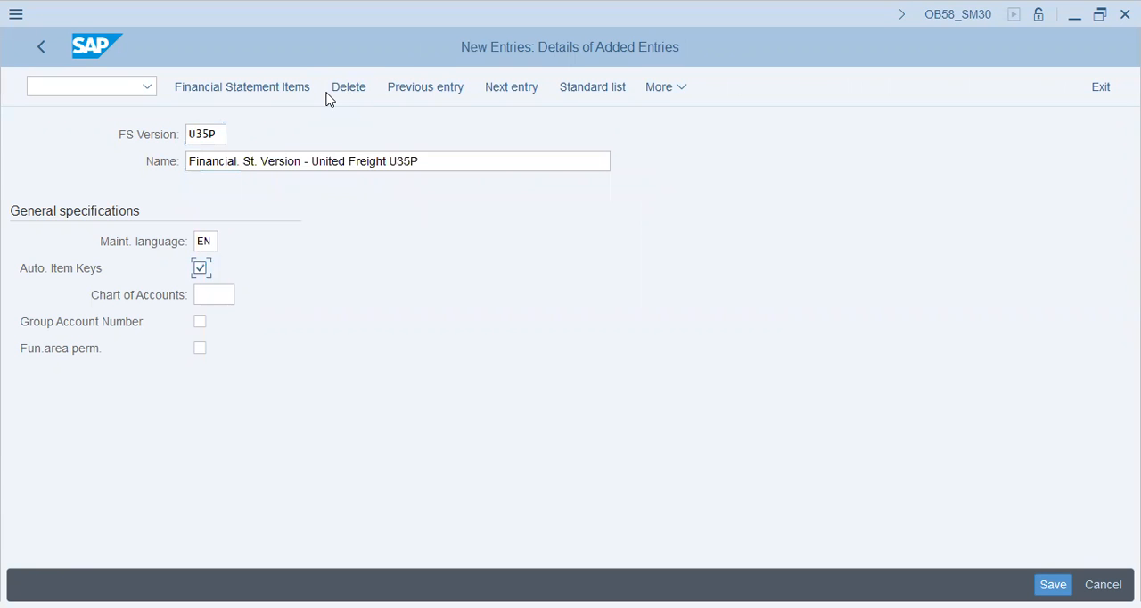
Read the field help on automatic and manual item key assignment, and close it.
key(ctrl+s)
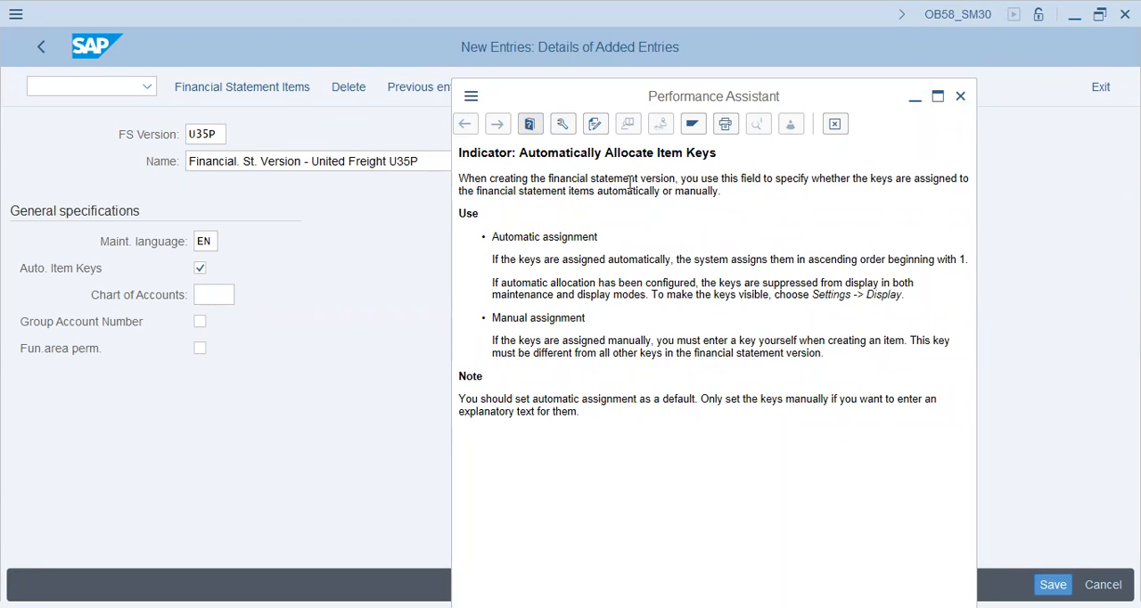
drag(518, 190, 704, 201)
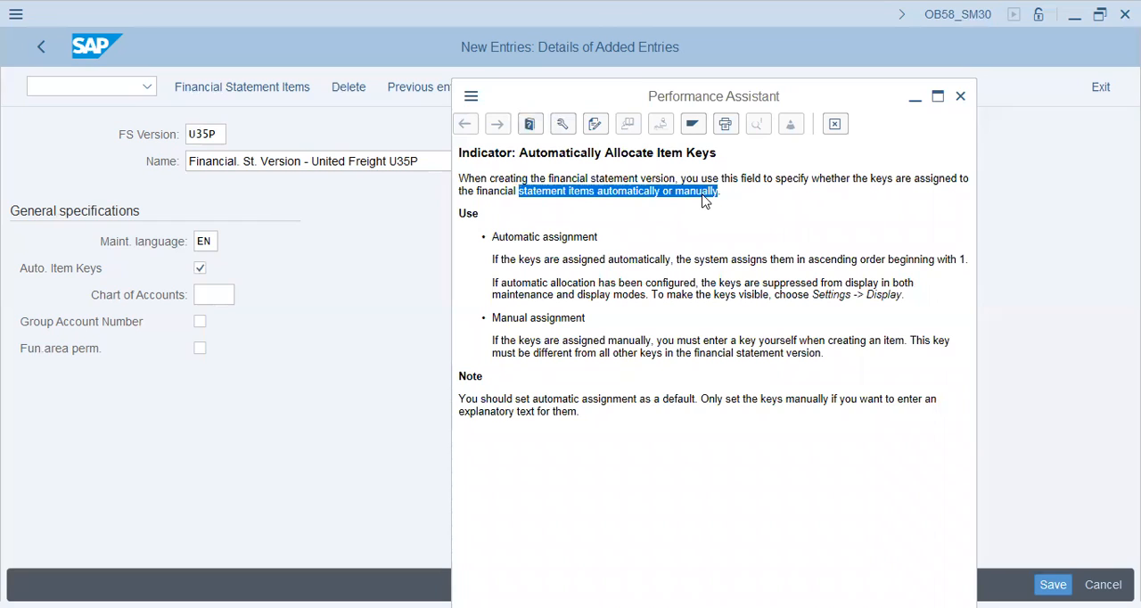
click(694, 189)
drag(492, 238, 594, 236)
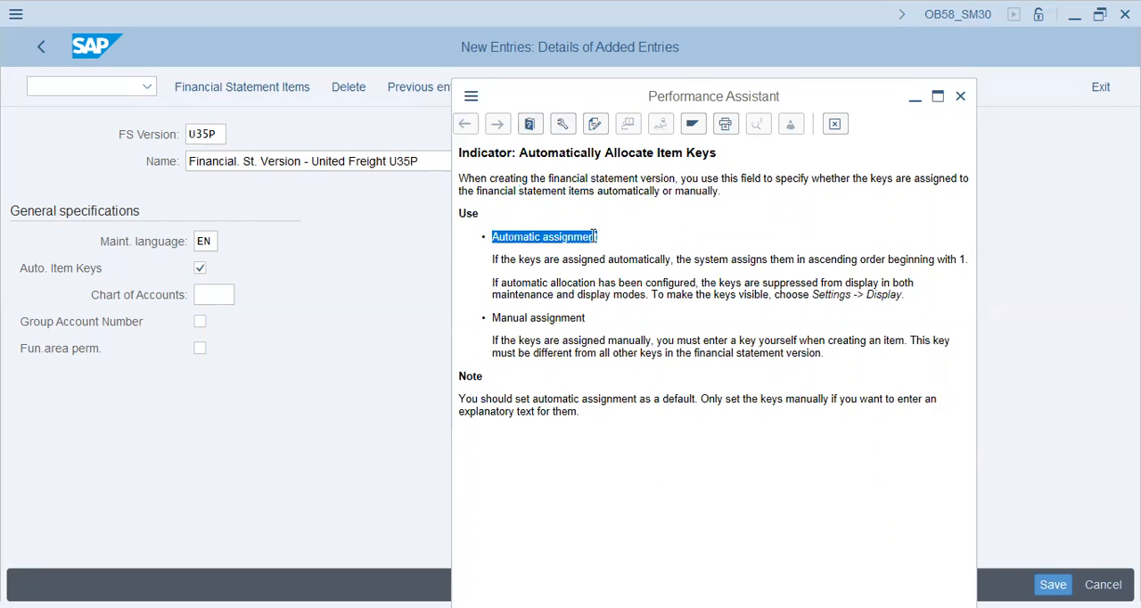
drag(492, 259, 561, 261)
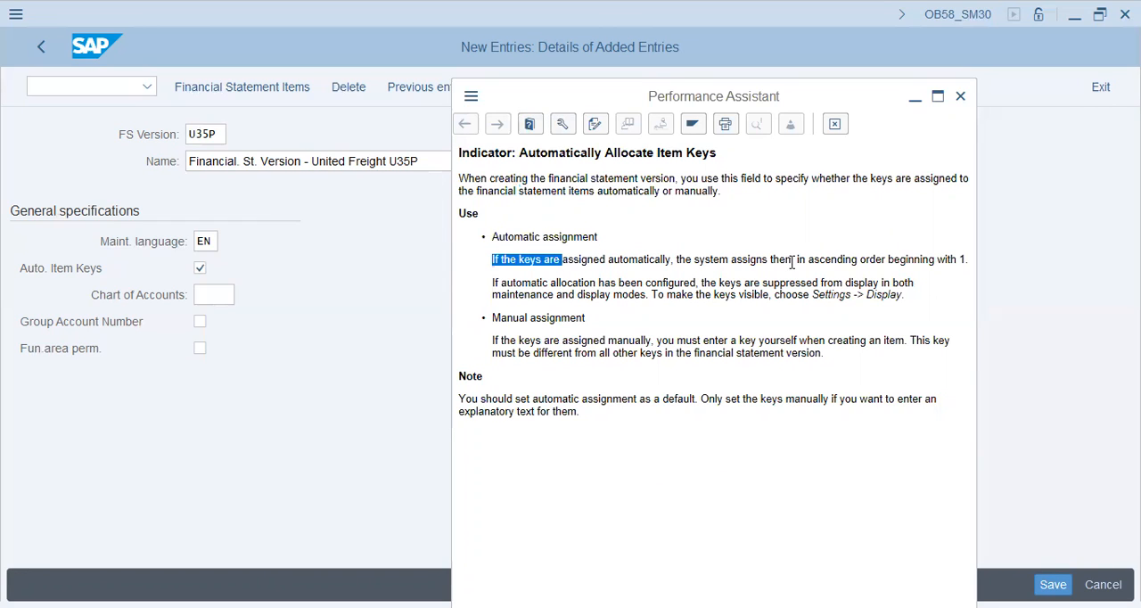
click(933, 256)
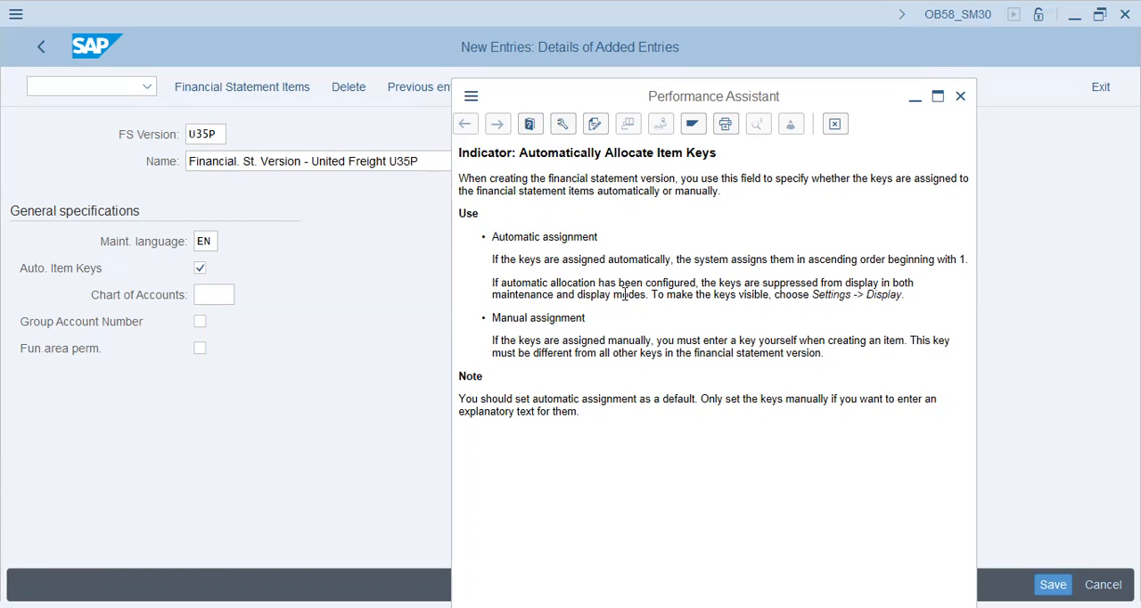
drag(520, 340, 656, 347)
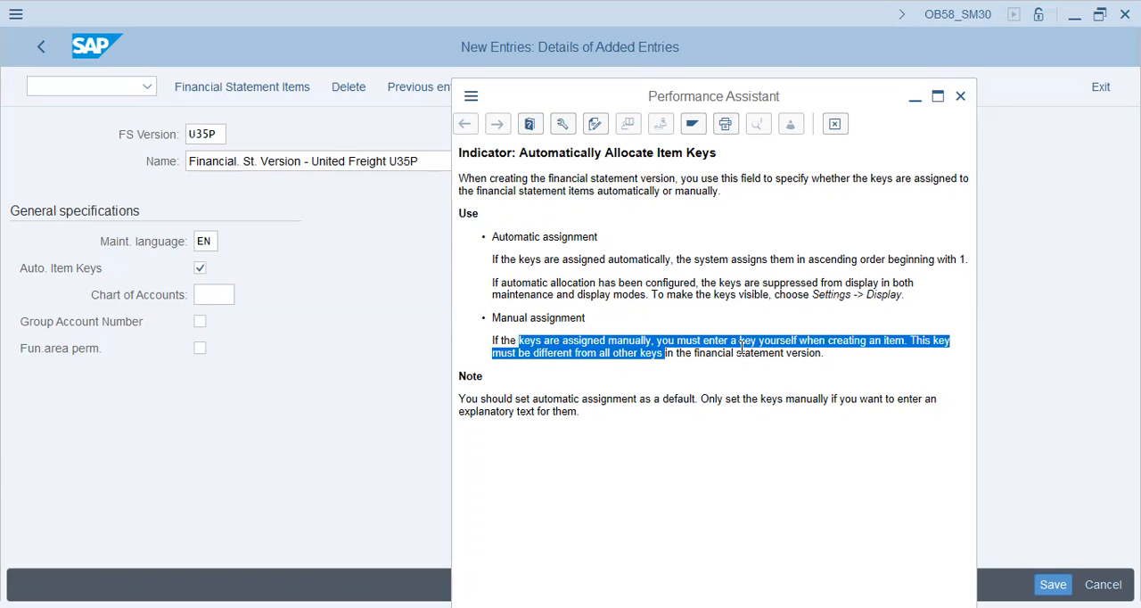
click(805, 350)
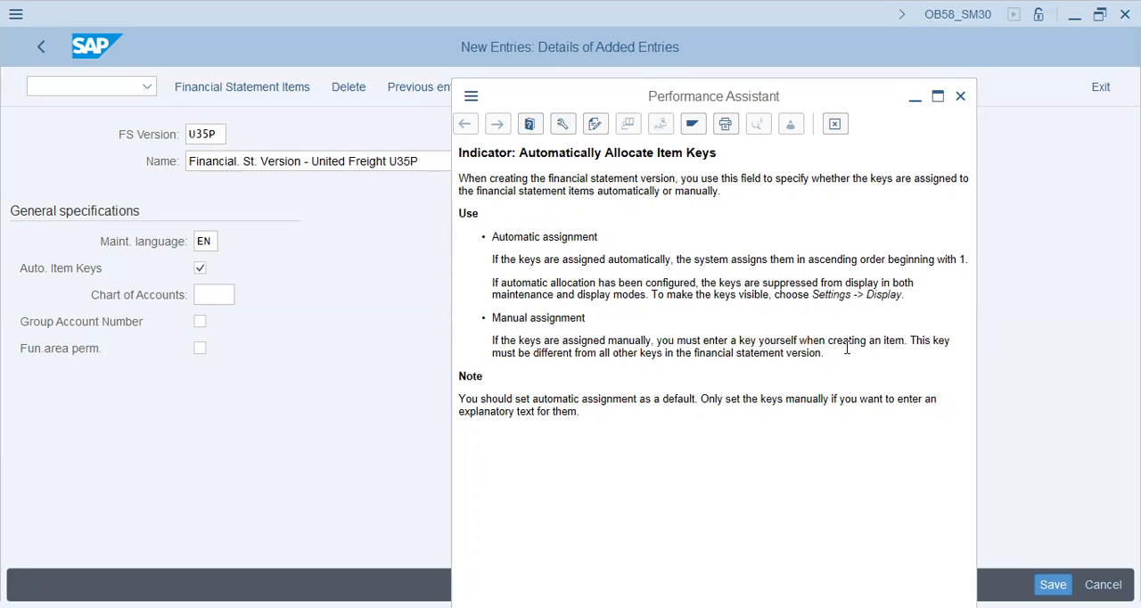
click(842, 119)
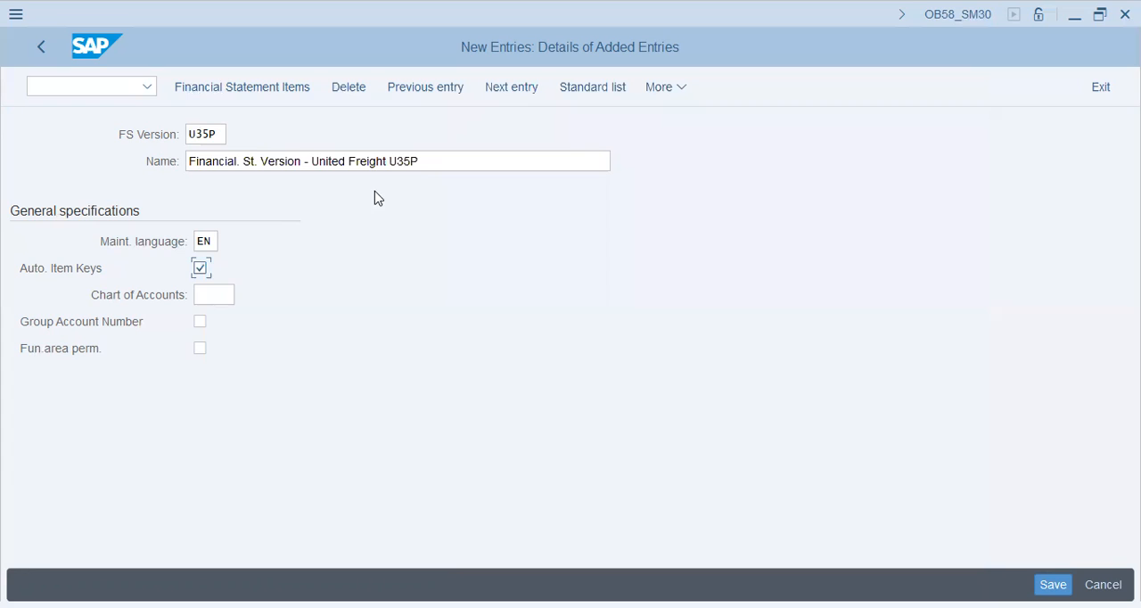
Disable automatic item keys, set chart of accounts U35P, enable group account number and functional area permission, and save to customizing request SA2K900701.
click(200, 267)
click(223, 287)
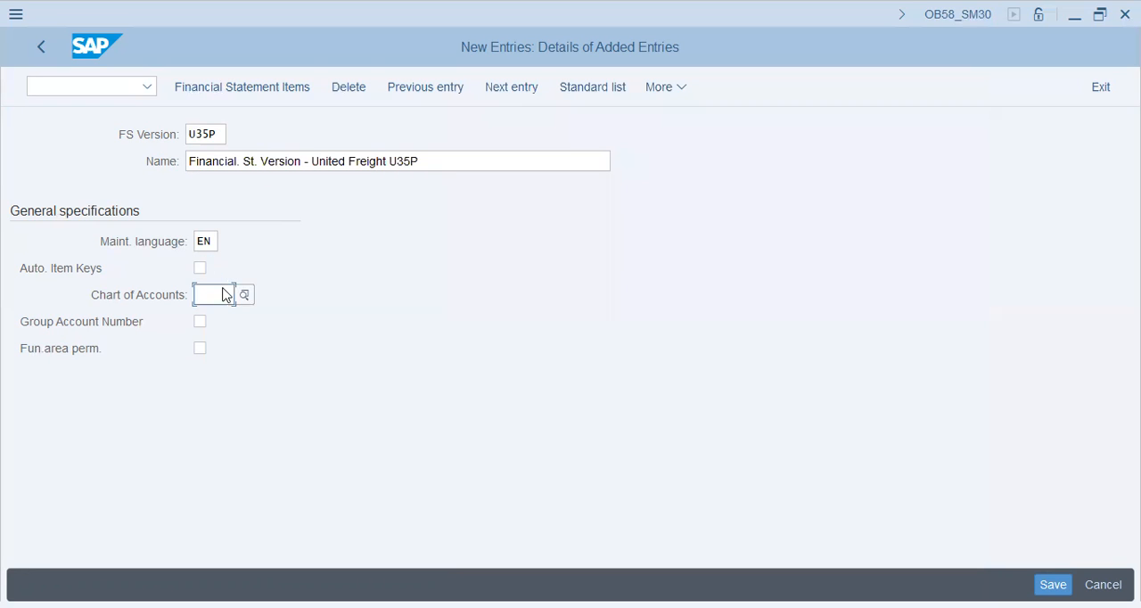
text(U35P)
key(Tab)
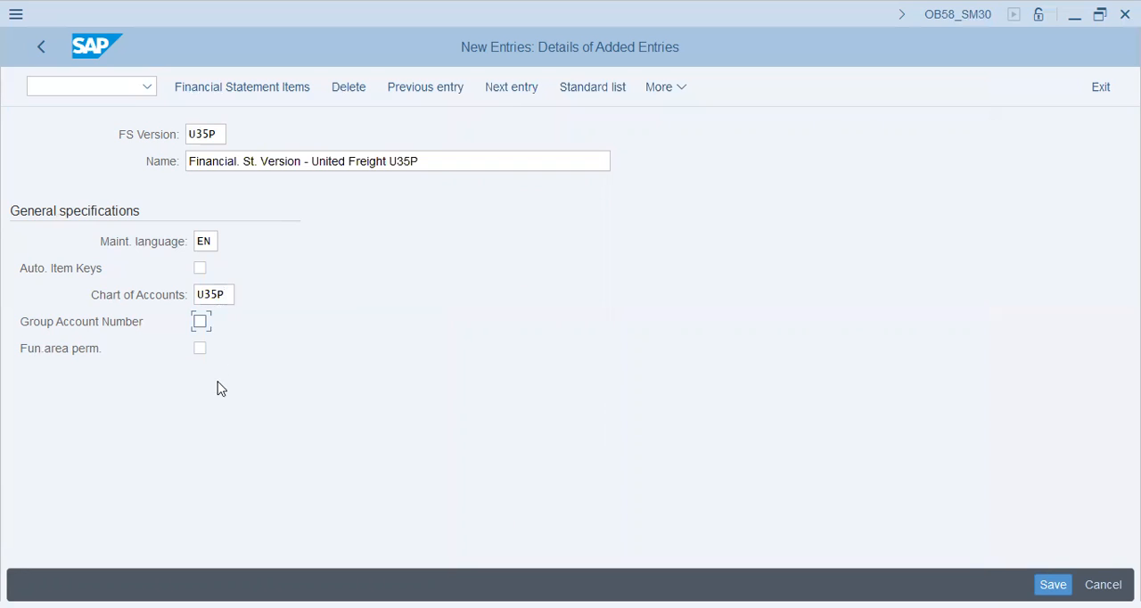
click(200, 323)
click(200, 349)
click(374, 386)
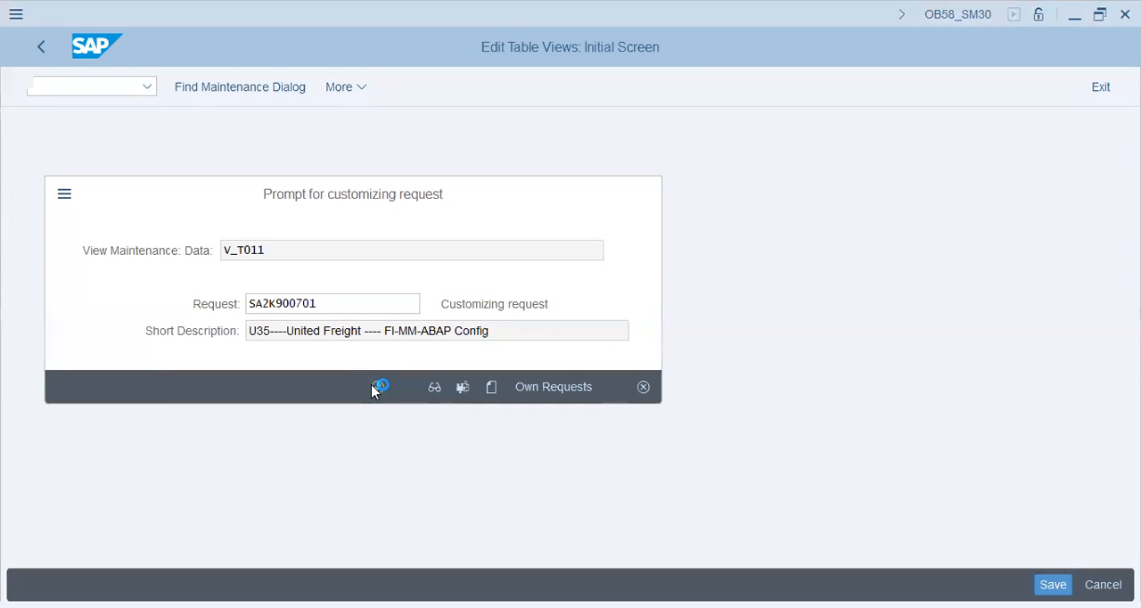
Read the field help on permitting functional area assignment, including its dependencies, and close it.
click(61, 349)
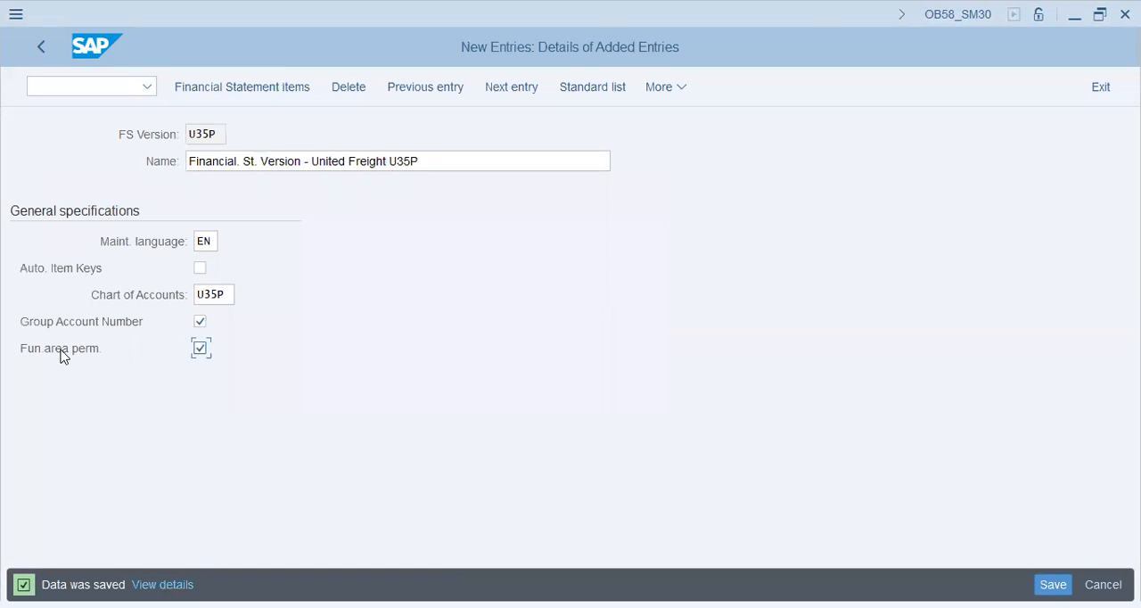
key(F3)
key(F1)
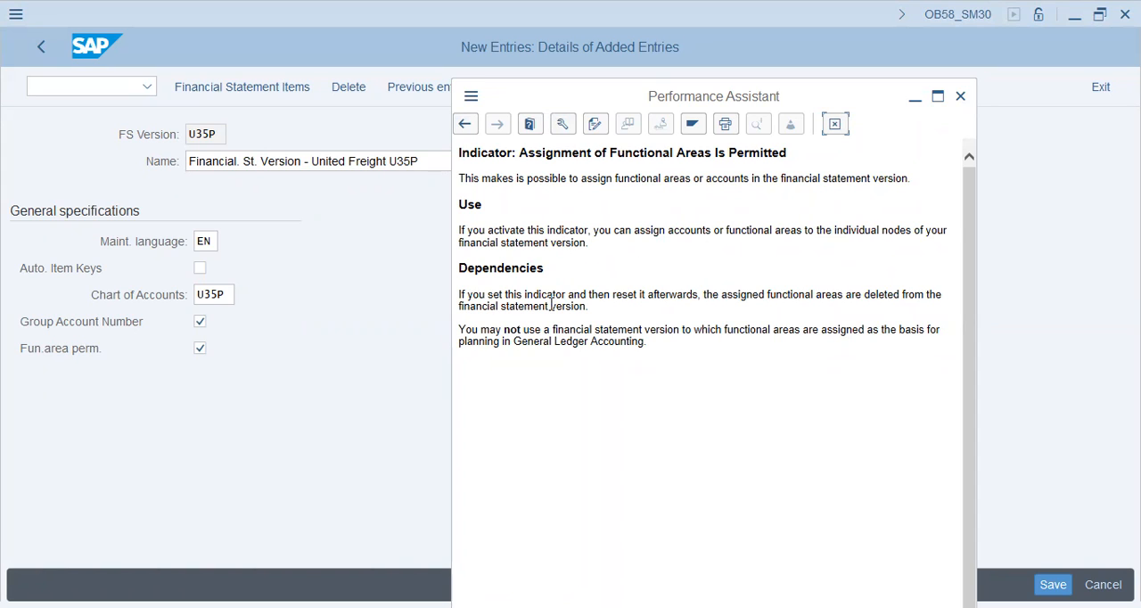
drag(528, 294, 703, 301)
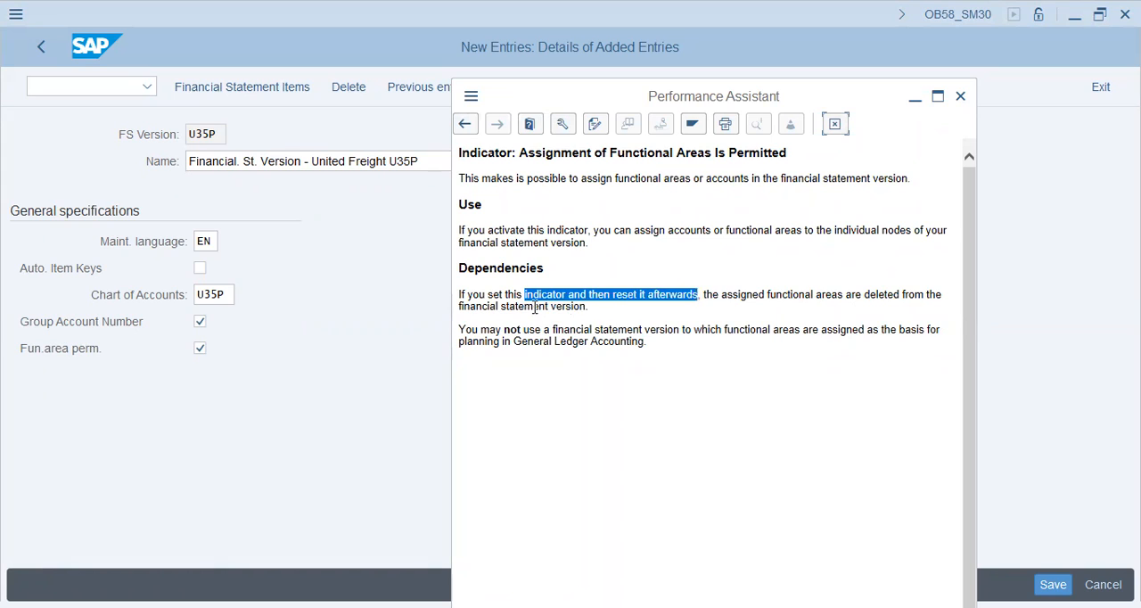
drag(501, 305, 614, 310)
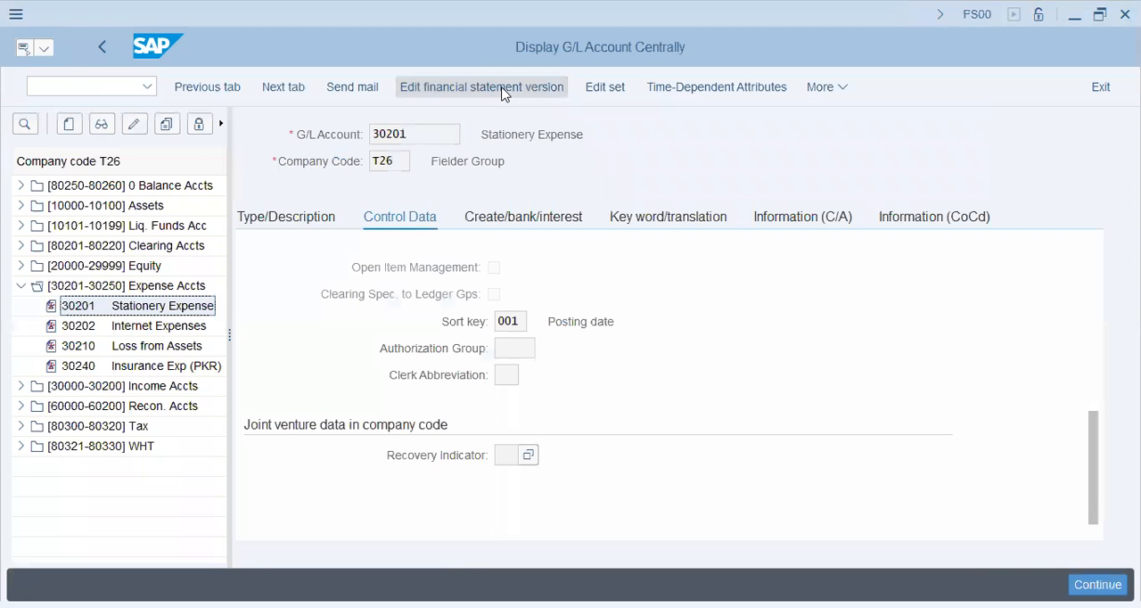
From the G/L account in FS00, open financial statement version 9000 for editing and expand Assets down to the accounts under Called up share capital not paid.
click(507, 90)
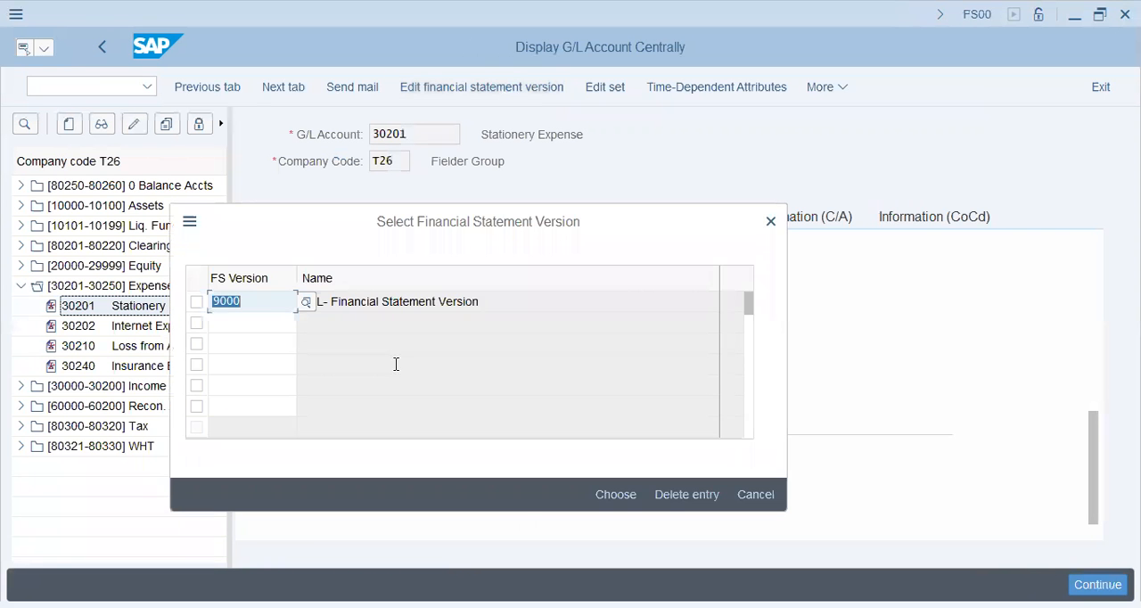
click(617, 496)
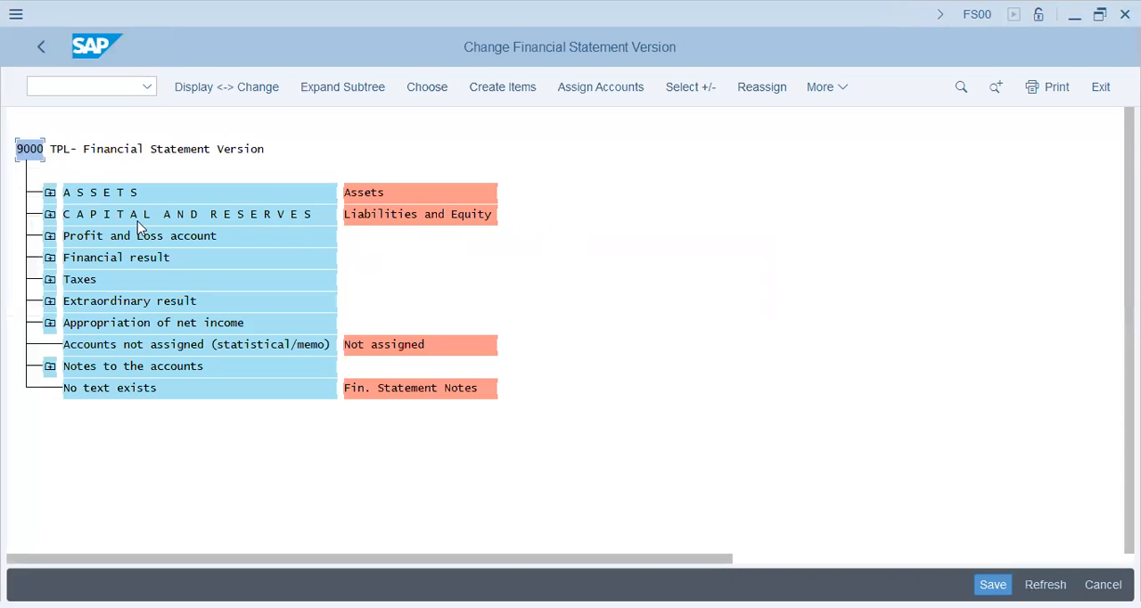
click(140, 191)
click(50, 194)
click(77, 237)
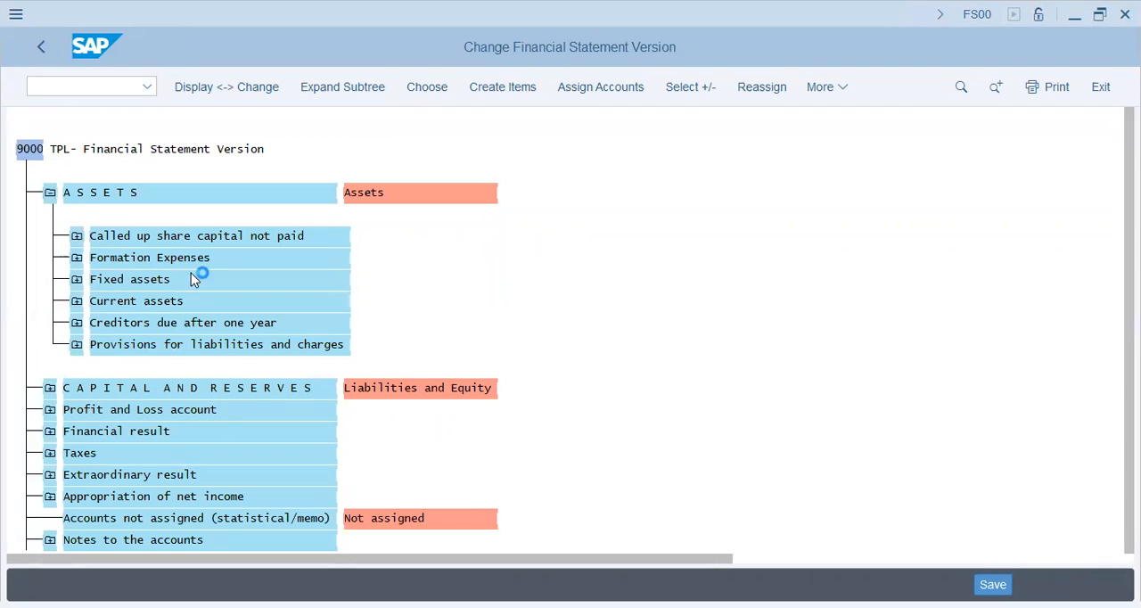
click(104, 281)
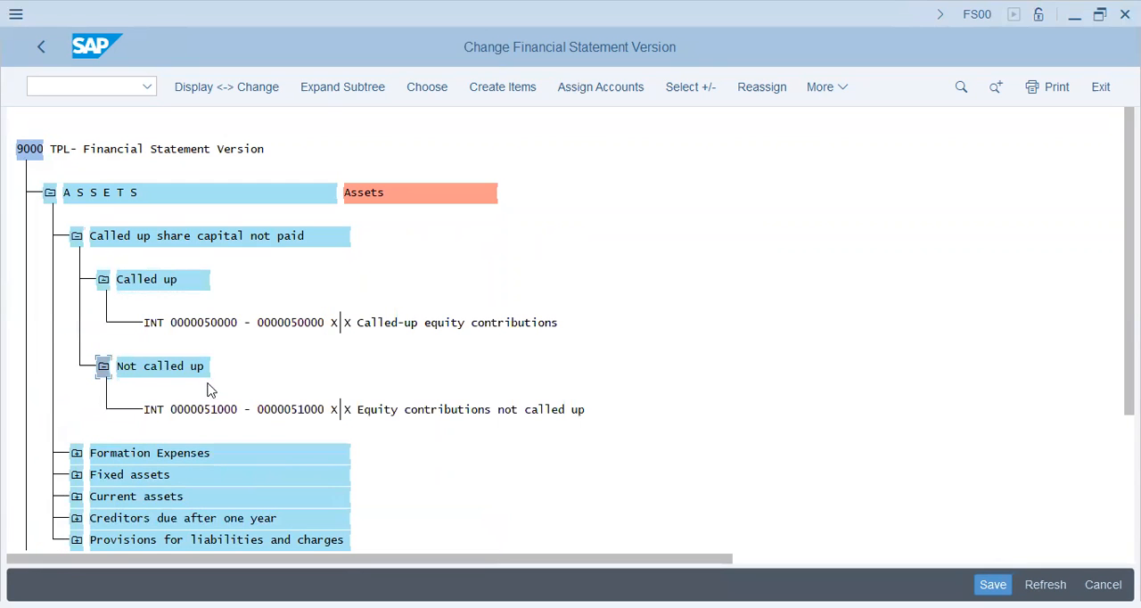
Examine the account range assignment of the Not called up item, and close it without changes.
click(169, 367)
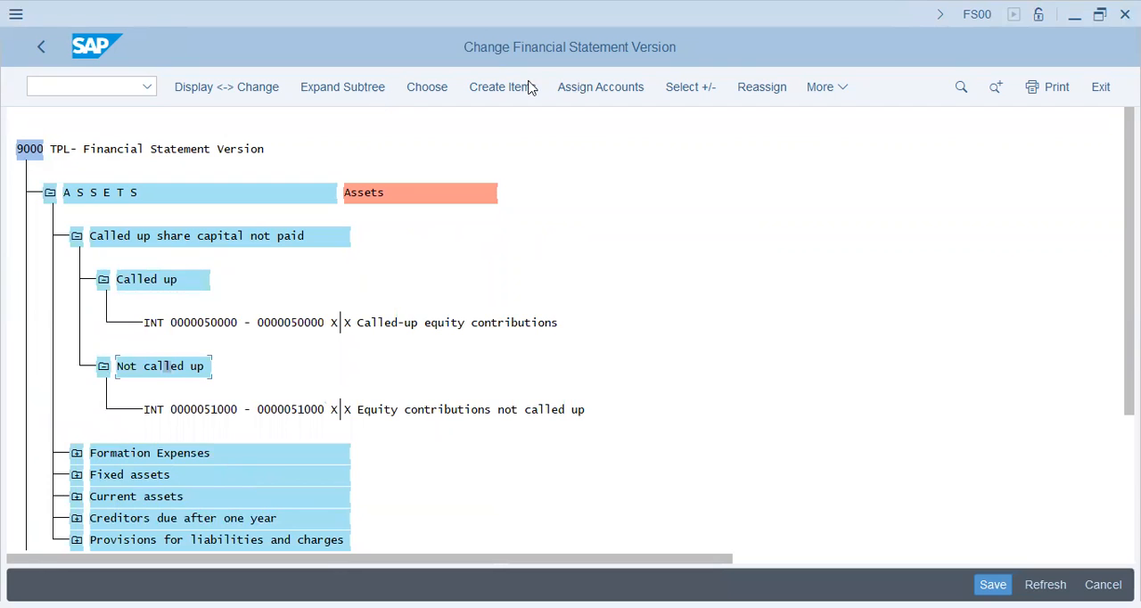
click(572, 101)
click(525, 265)
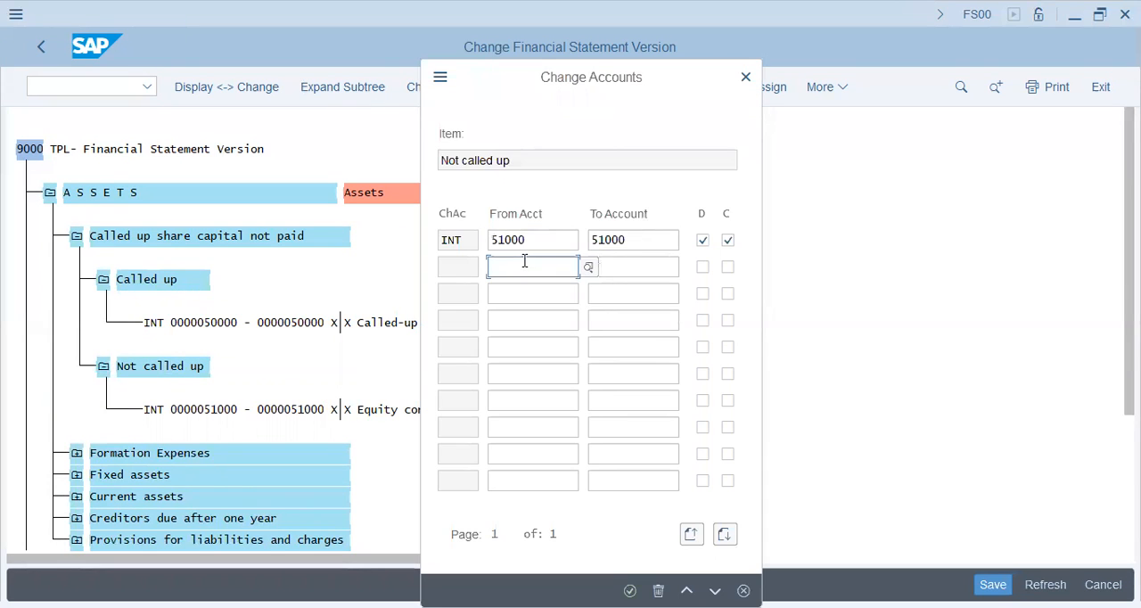
click(639, 239)
click(497, 260)
click(652, 271)
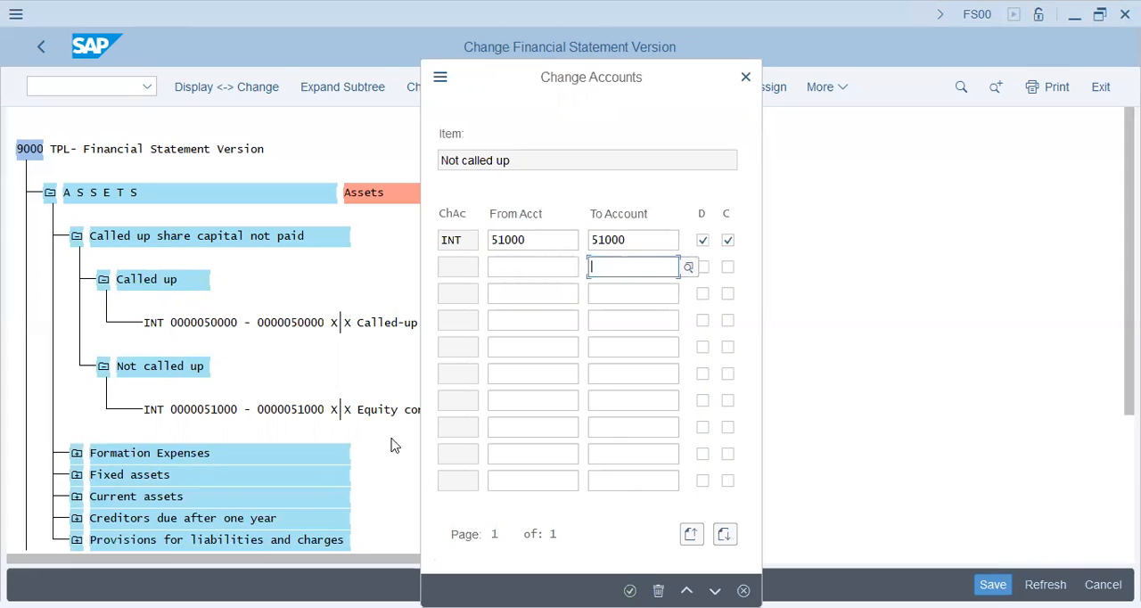
click(451, 241)
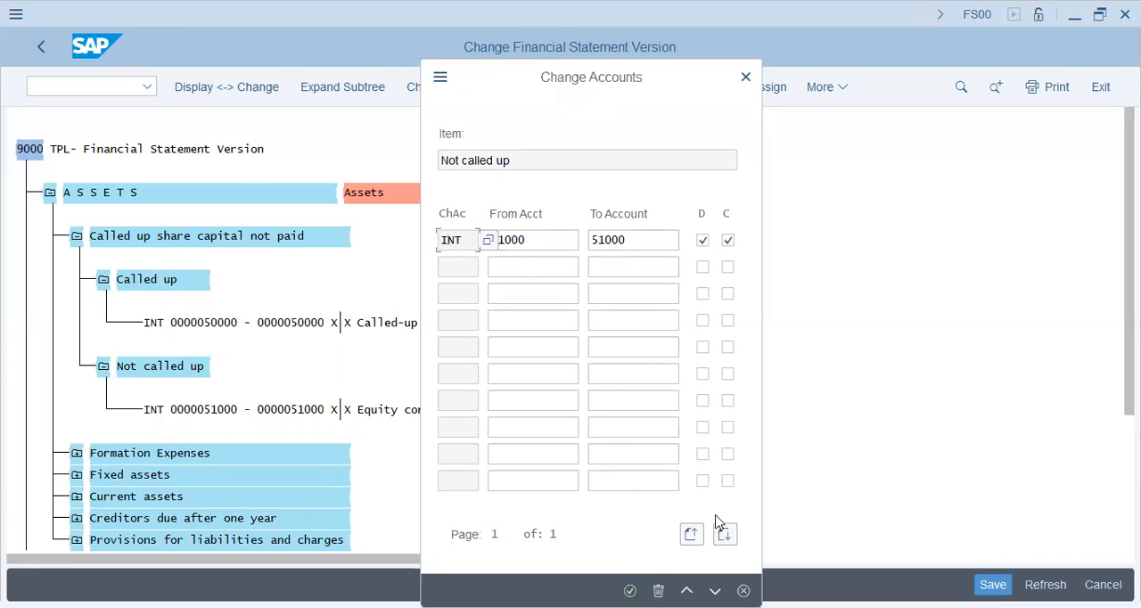
click(608, 267)
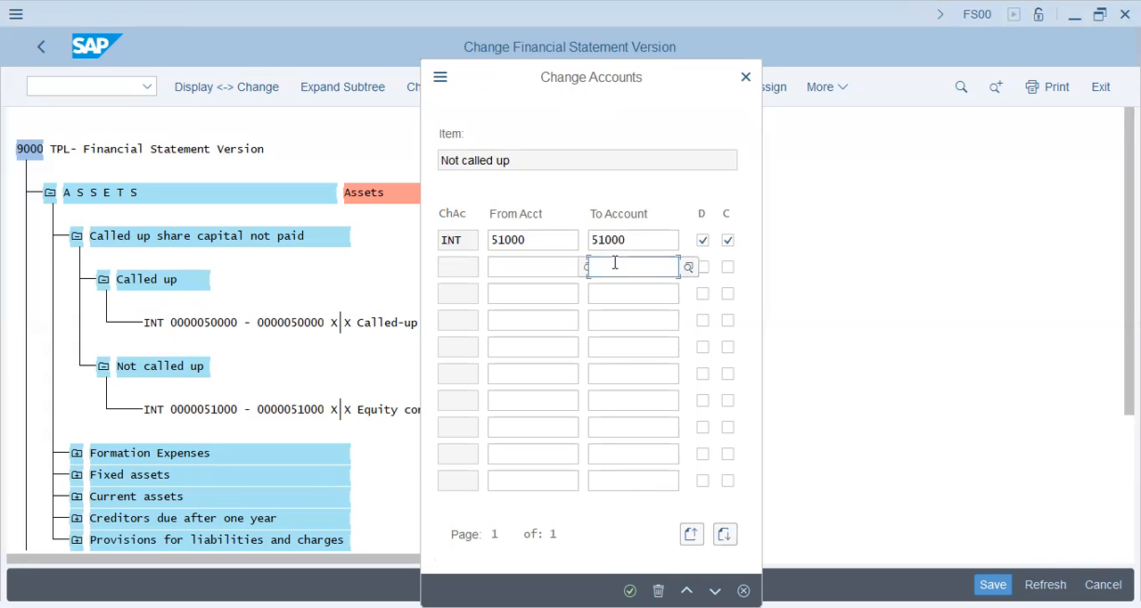
click(747, 80)
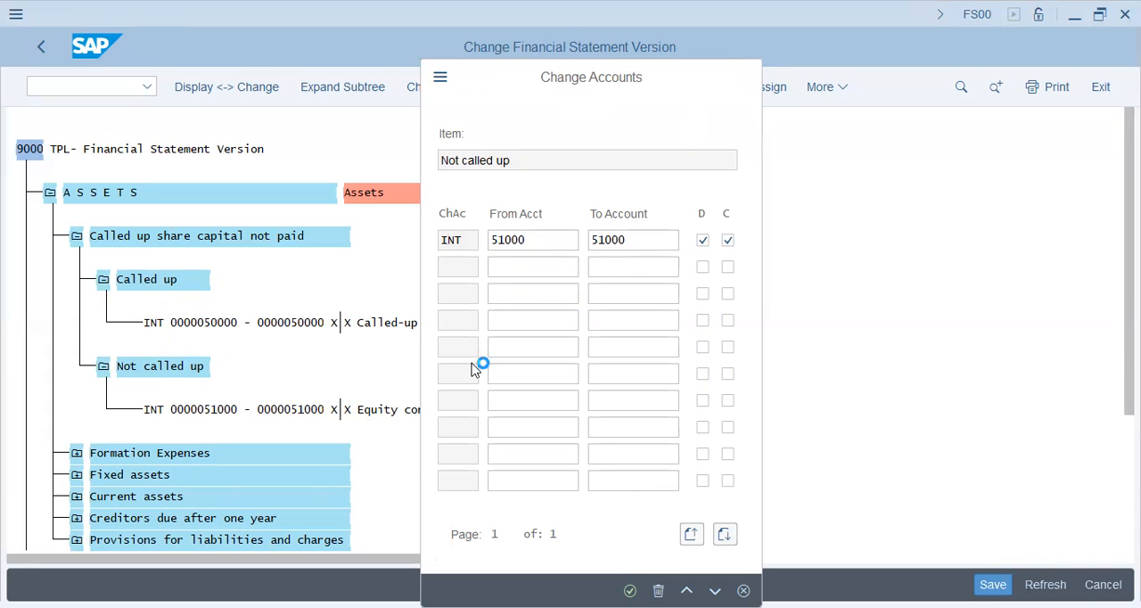
Collapse Called up share capital not paid and create the item "Intangible Assets" under ASSETS.
click(76, 236)
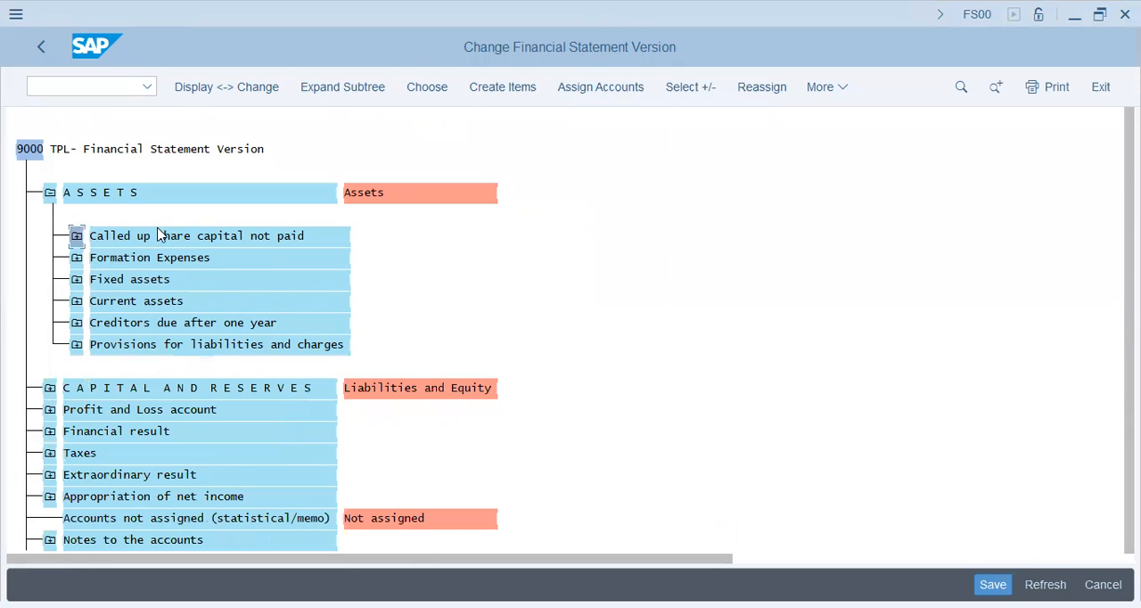
click(93, 193)
click(501, 91)
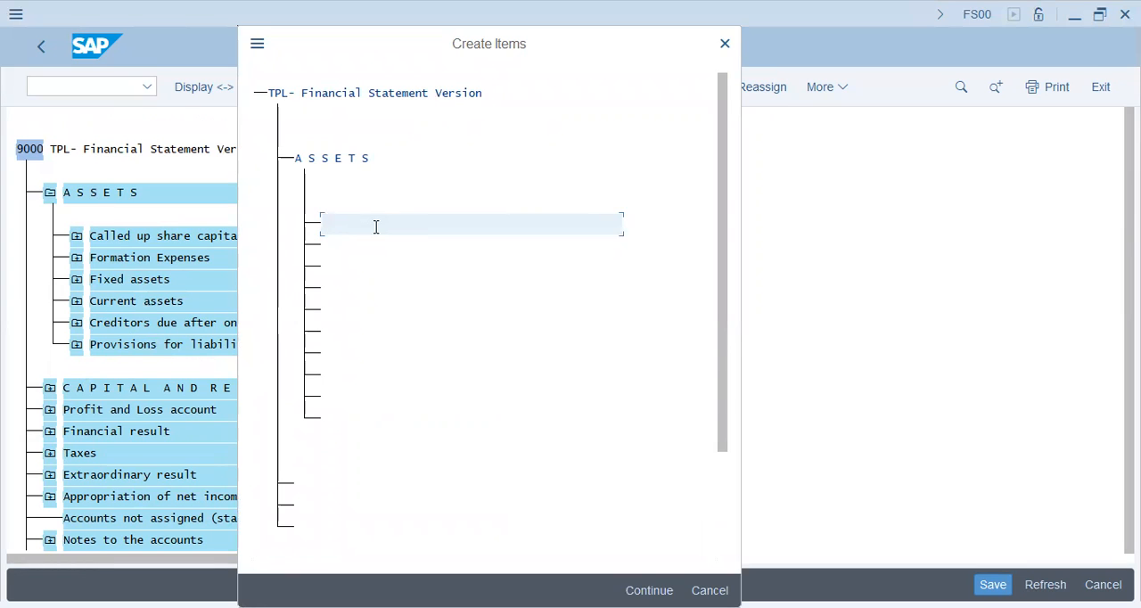
text(int)
key(BackSpace)
key(BackSpace)
text(ntagn)
text(ngib)
text(As)
text(se)
key(Return)
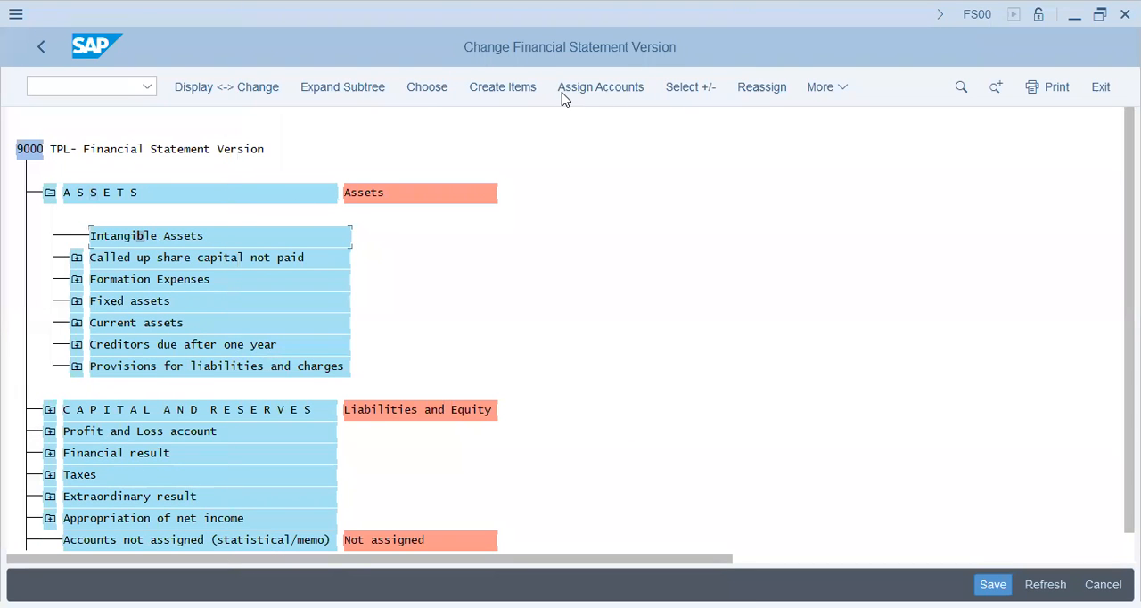
View the account assignment of Intangible Assets and its from-account search, and close both without assigning accounts.
click(619, 96)
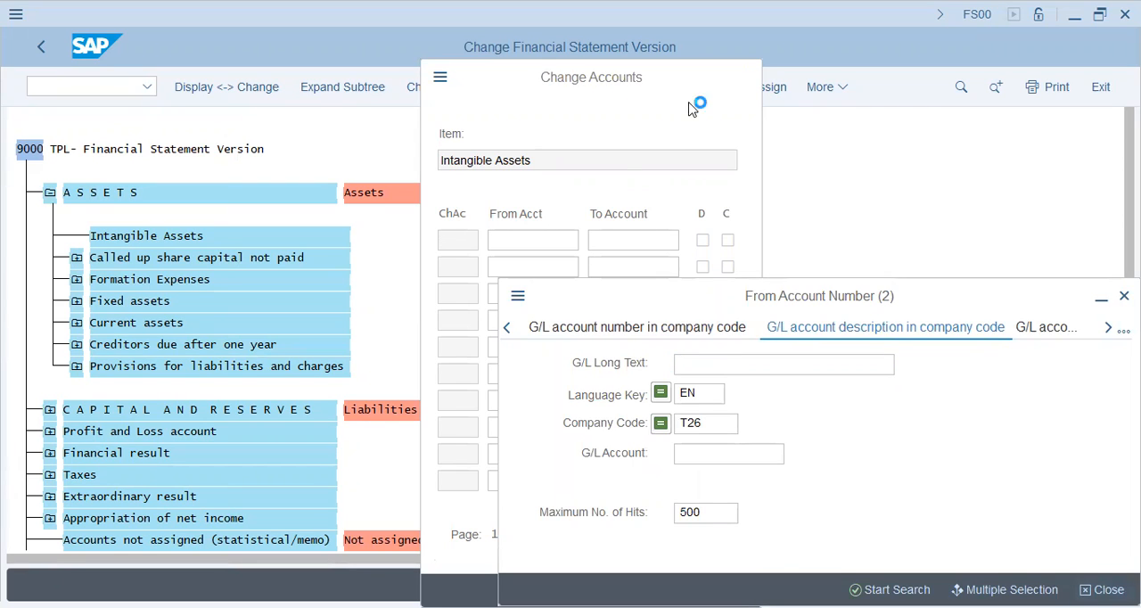
key(Escape)
key(Escape)
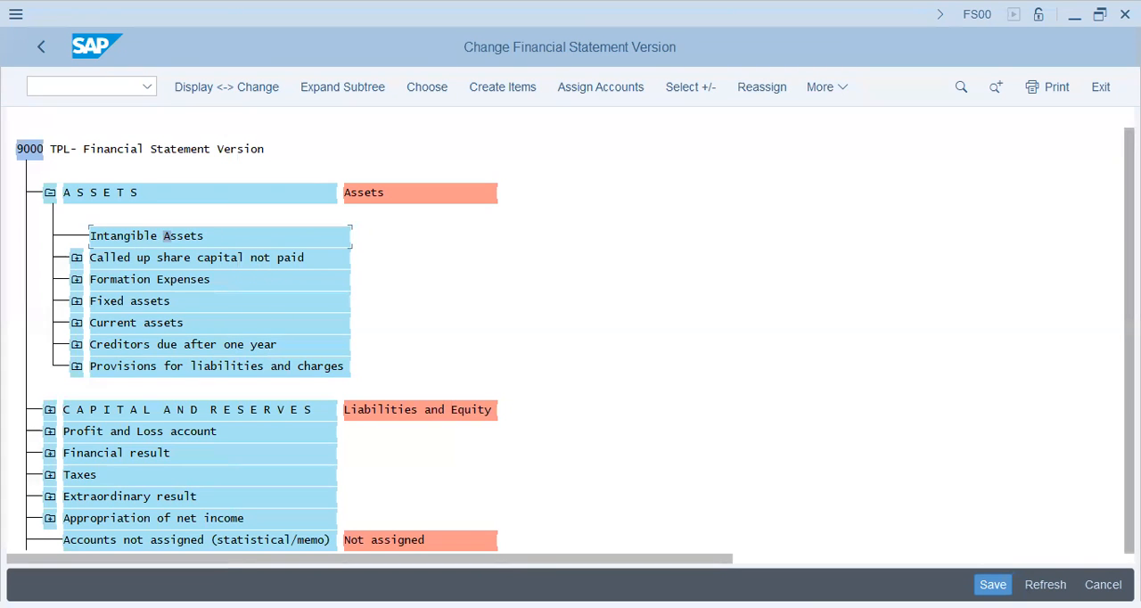
Start exporting the version 9000 structure list to a local file with %pc, in unconverted format.
scroll(160, 468, down, 1)
click(70, 89)
text(%pc)
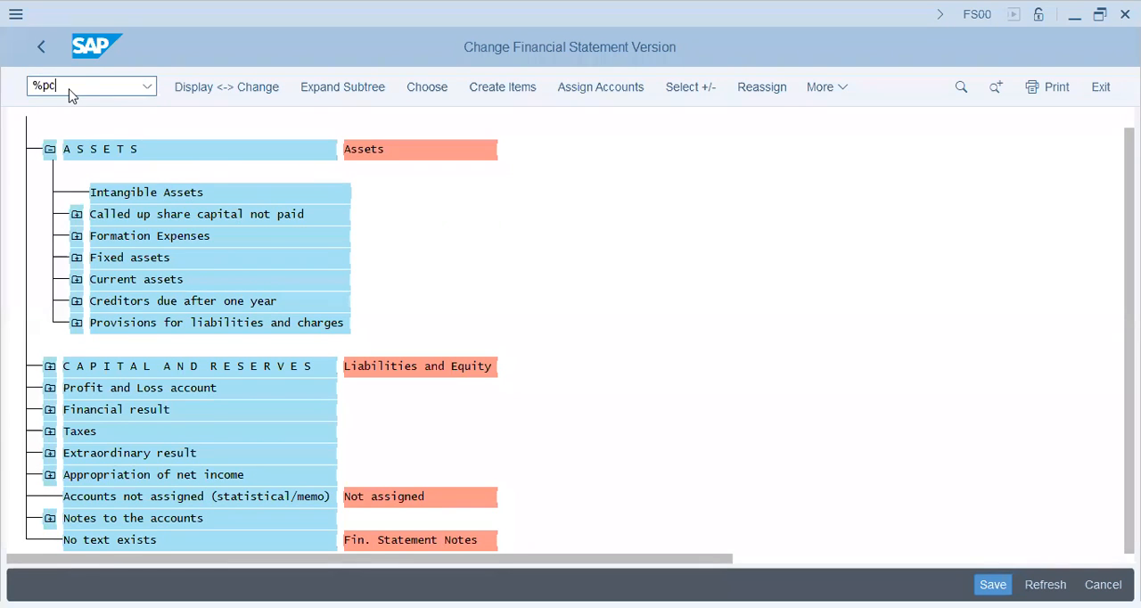
key(Return)
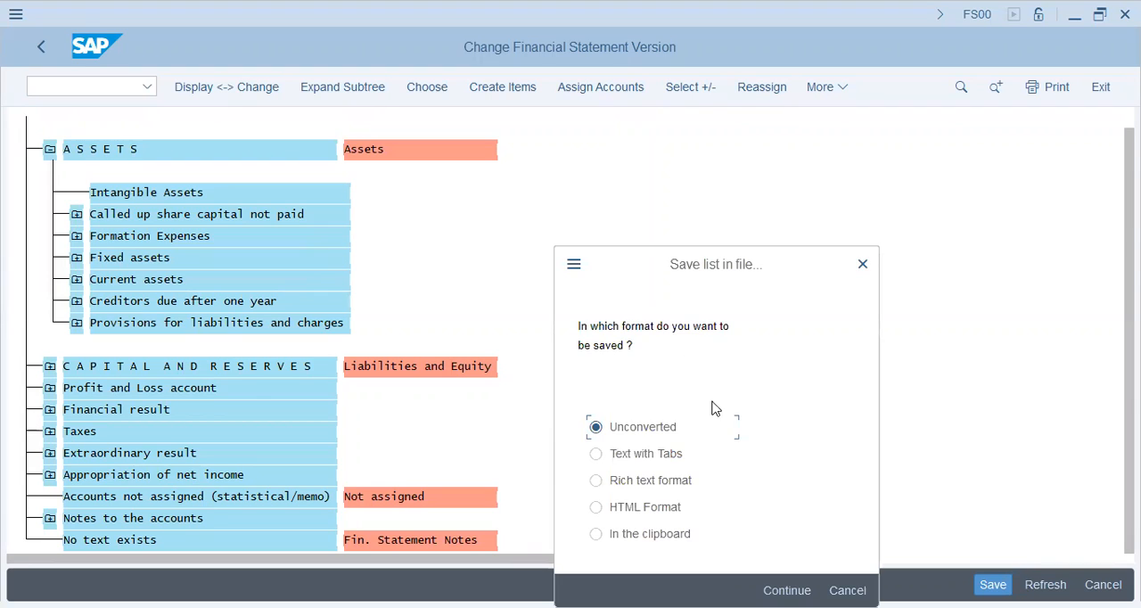
drag(700, 269, 841, 146)
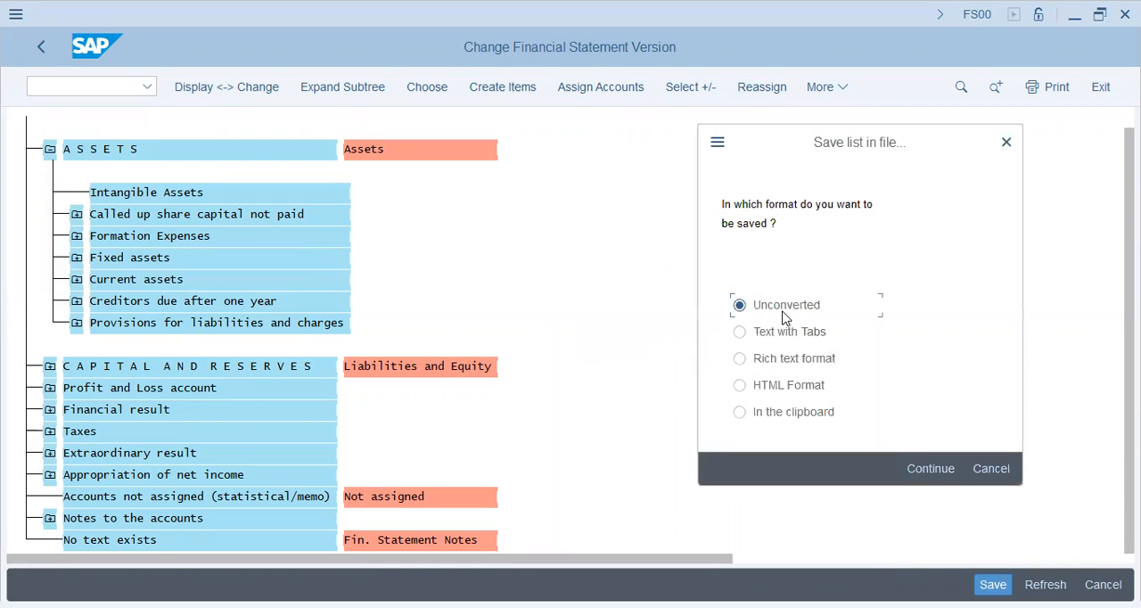
click(925, 469)
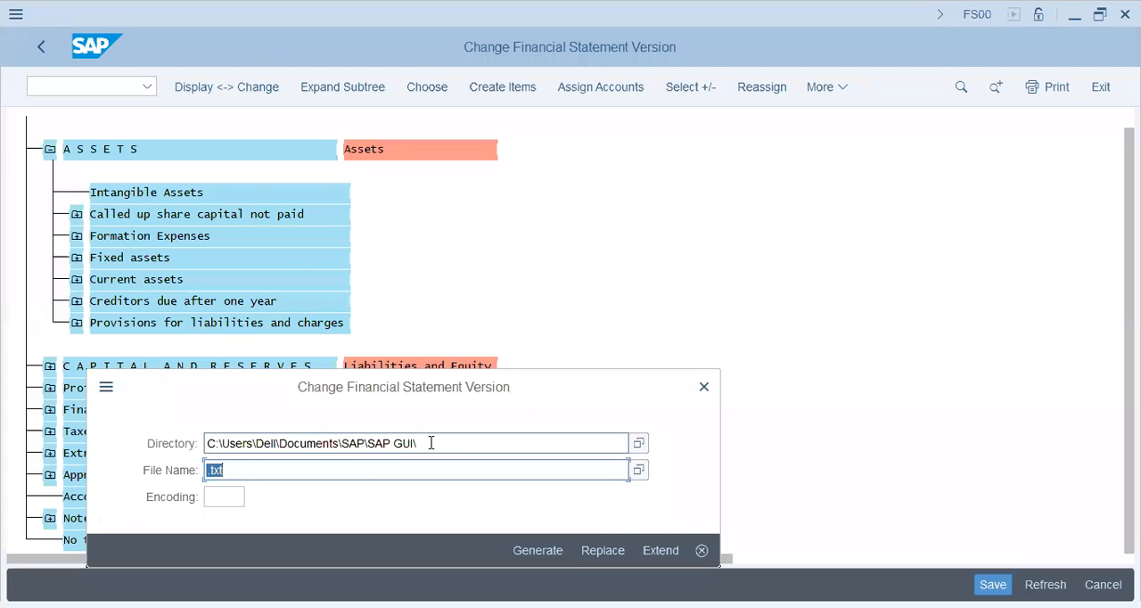
Save the list on the Desktop as fsv_t26.xls, generate the file and allow SAP GUI to create it.
click(638, 443)
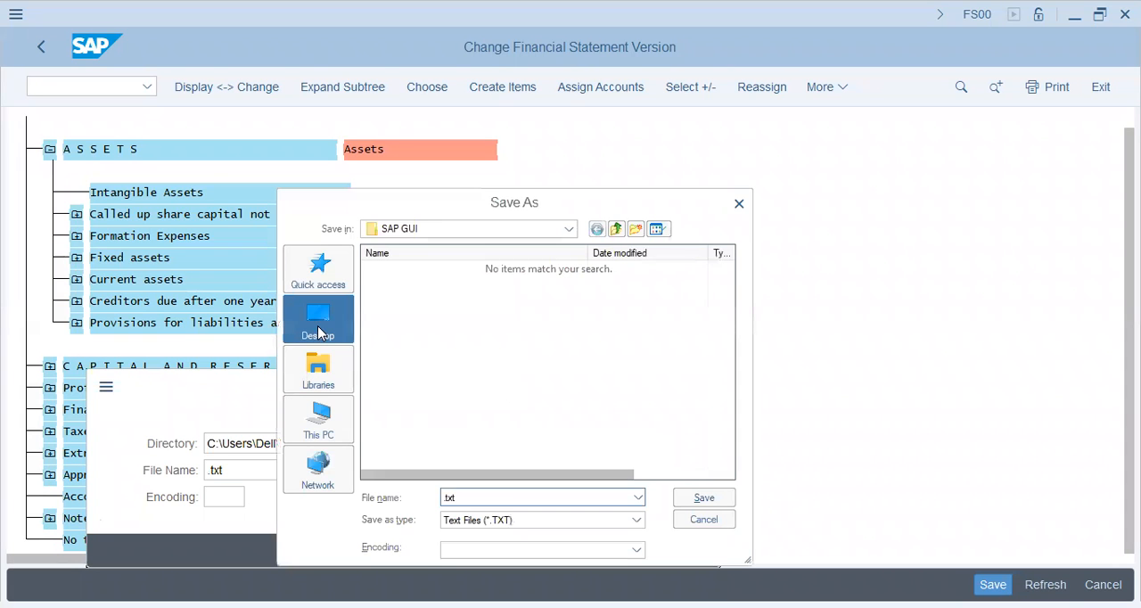
double_click(513, 497)
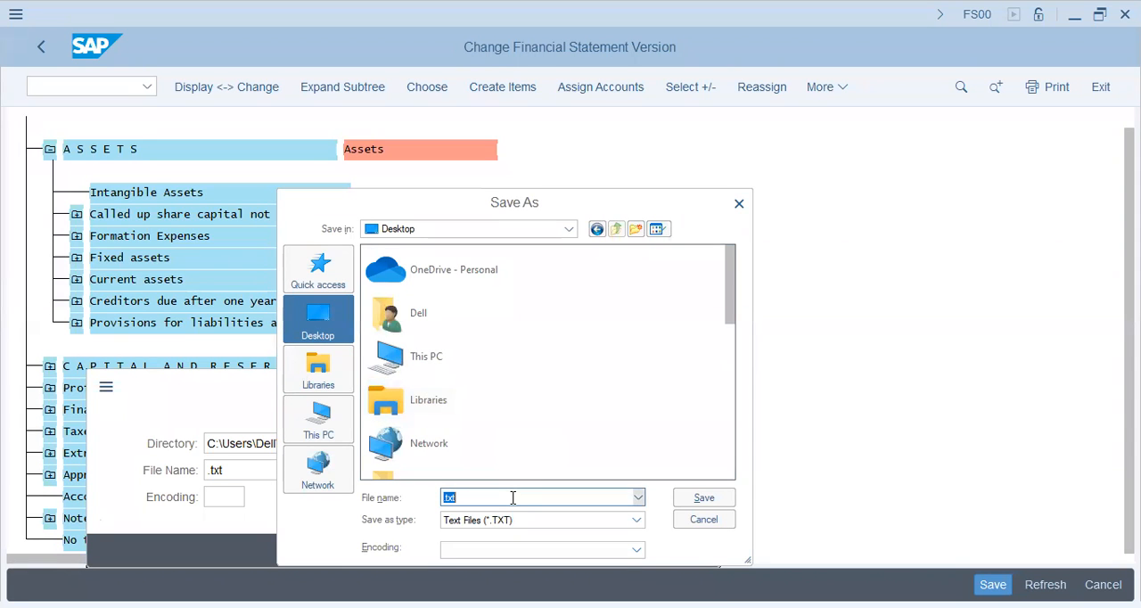
text(f)
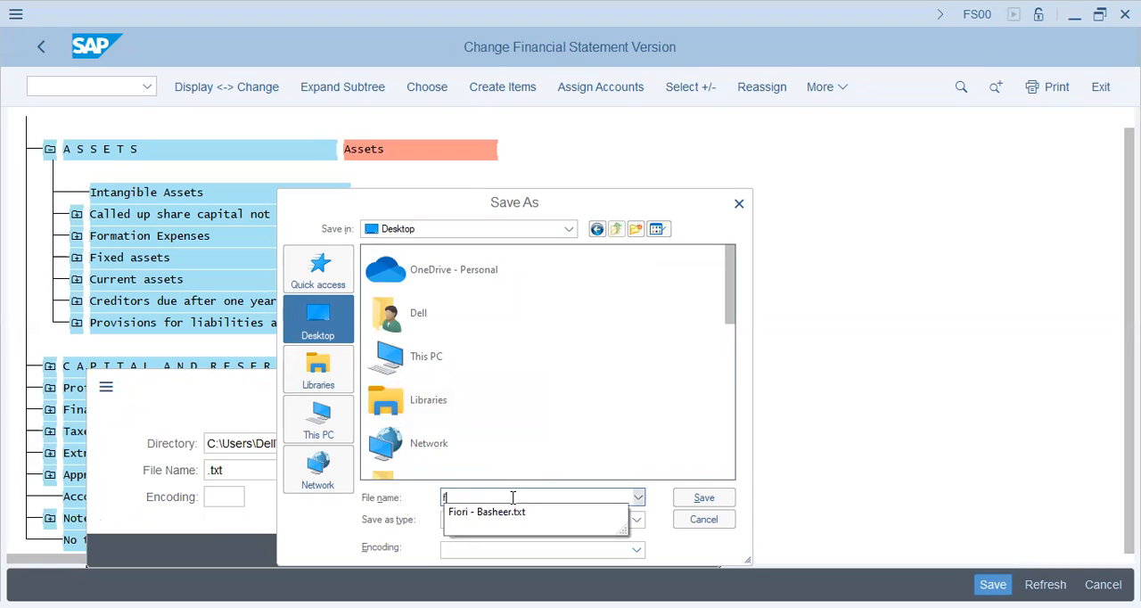
text(sv_)
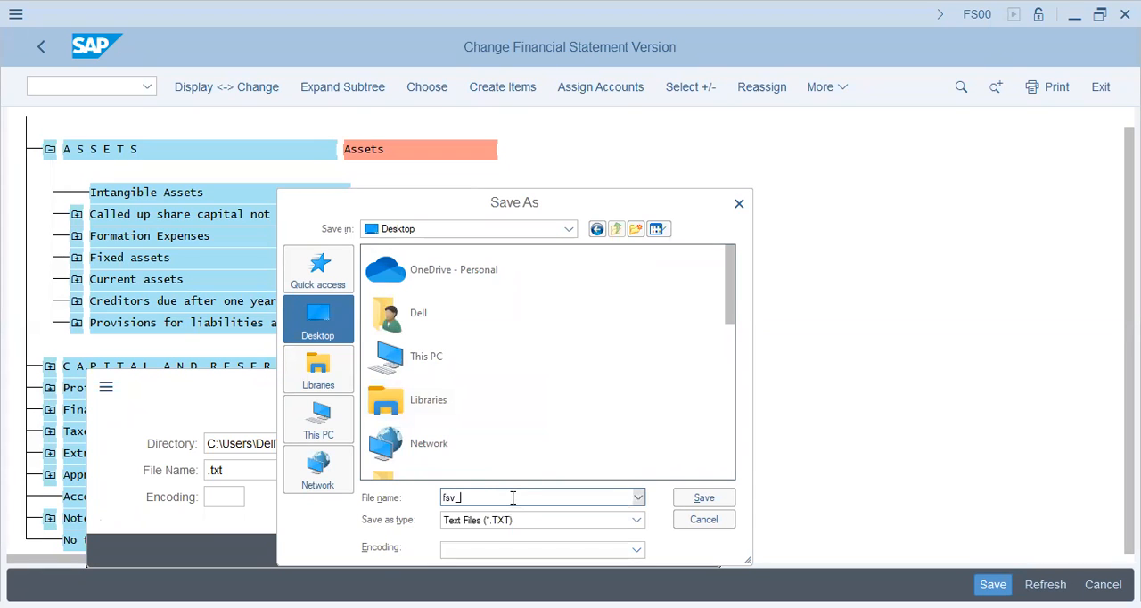
text(t26.xls)
click(715, 499)
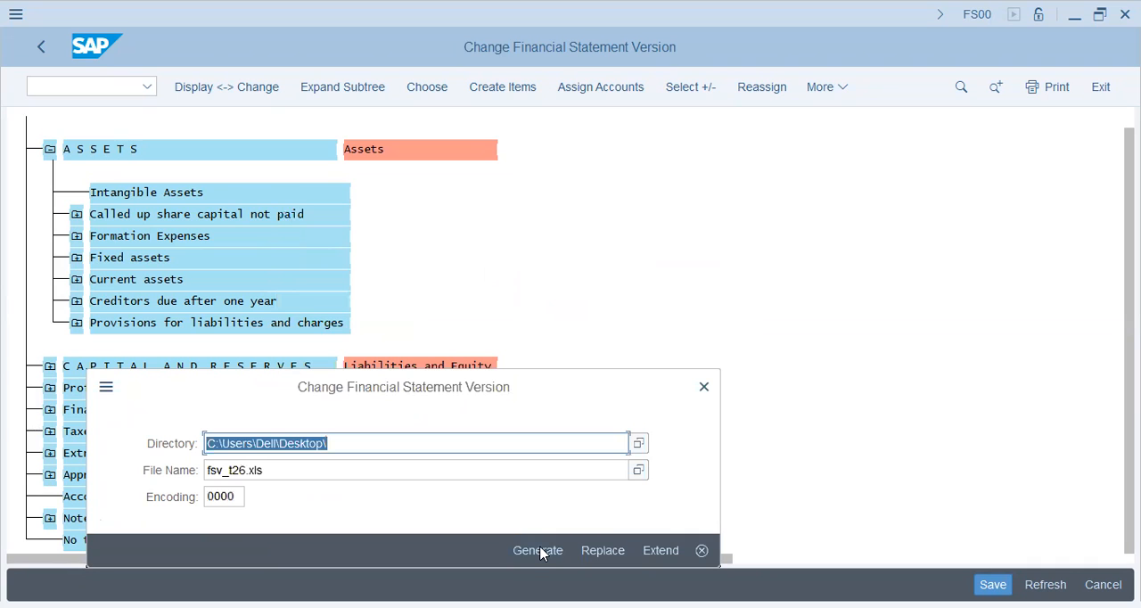
click(538, 551)
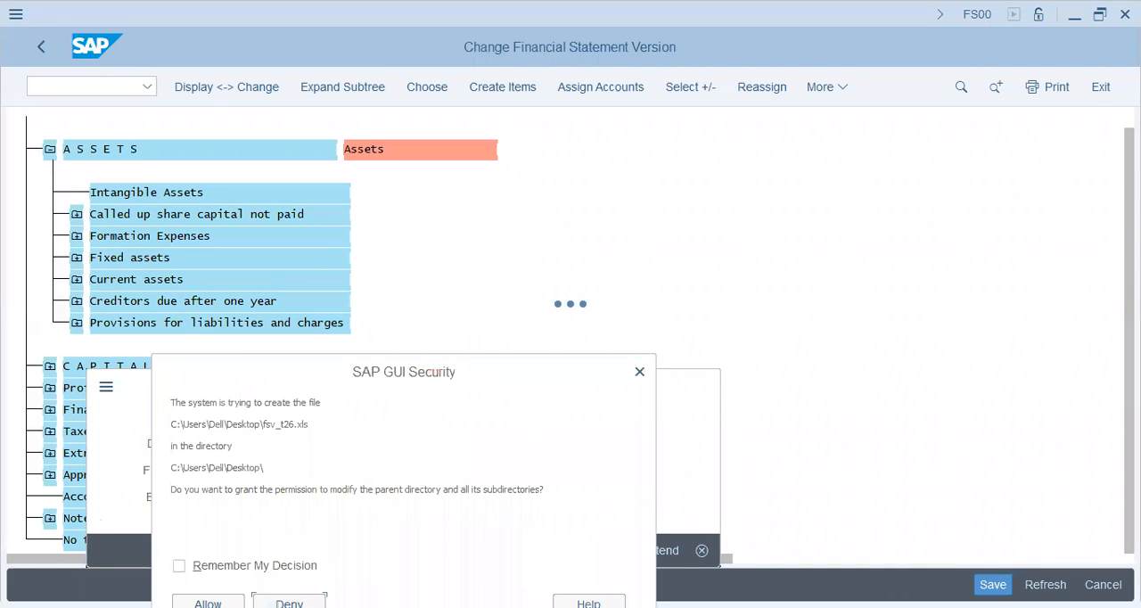
click(208, 604)
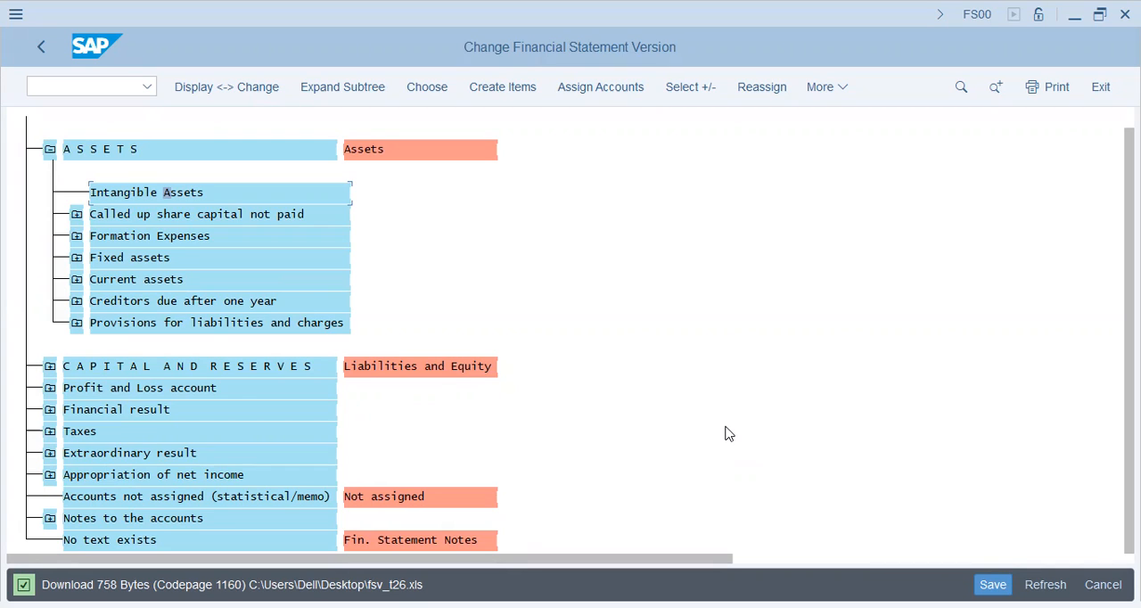
Switch to the exported fsv_t26.xls in Excel and close the Office activation notice.
click(1100, 14)
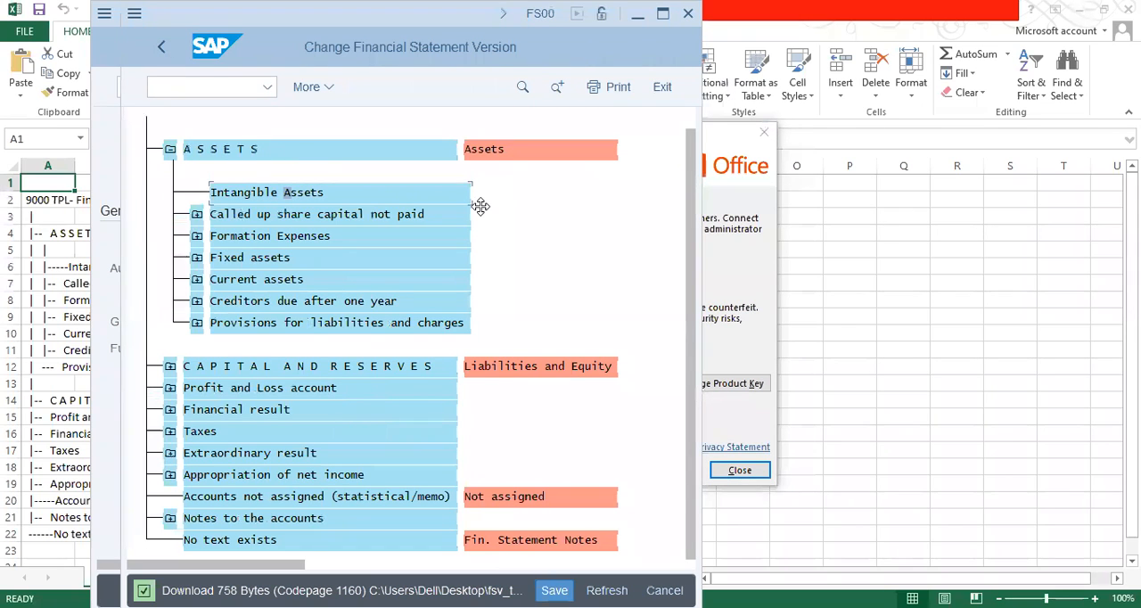
click(664, 16)
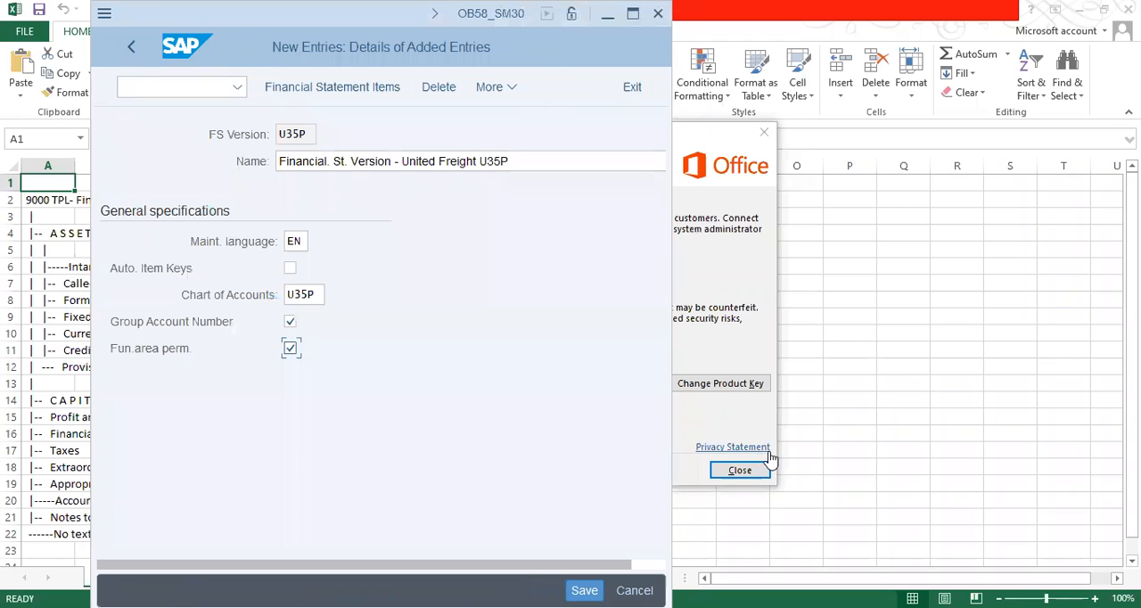
click(740, 470)
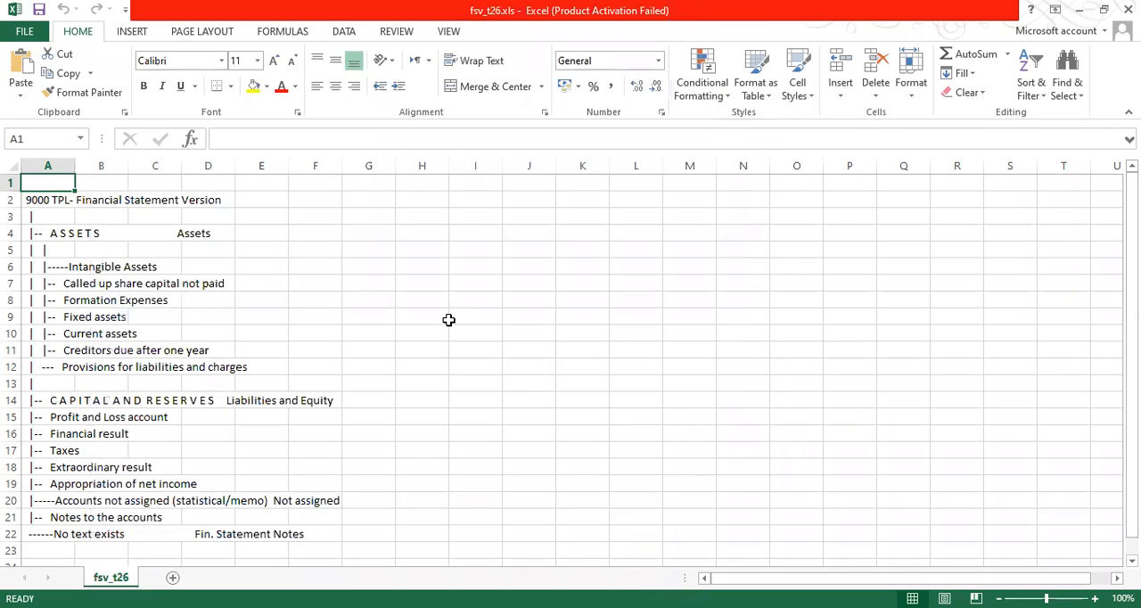
click(153, 282)
click(80, 287)
click(112, 350)
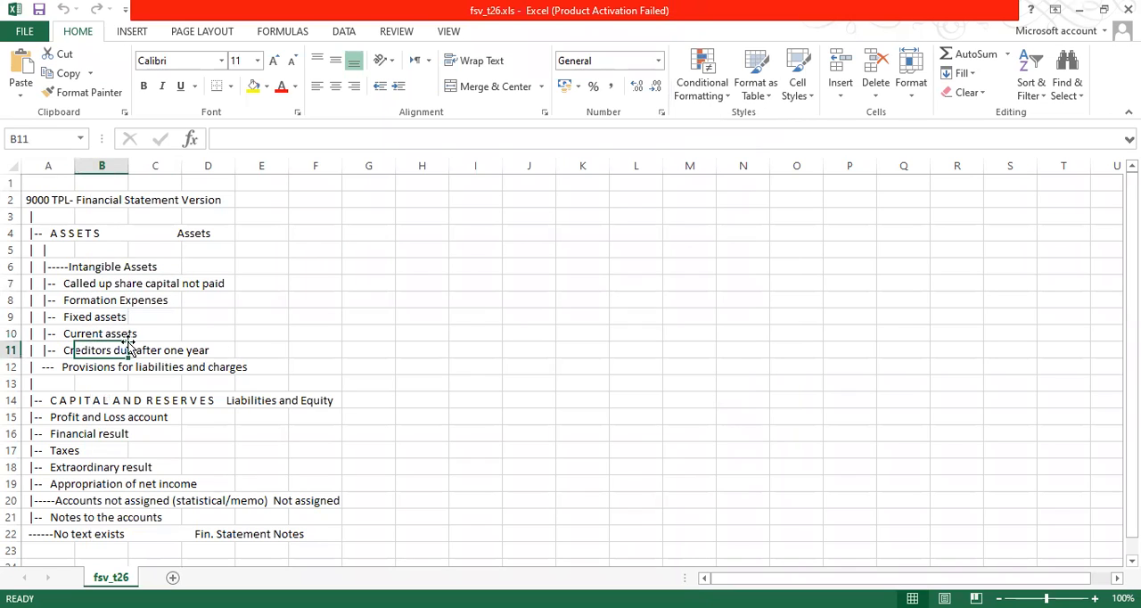
click(315, 351)
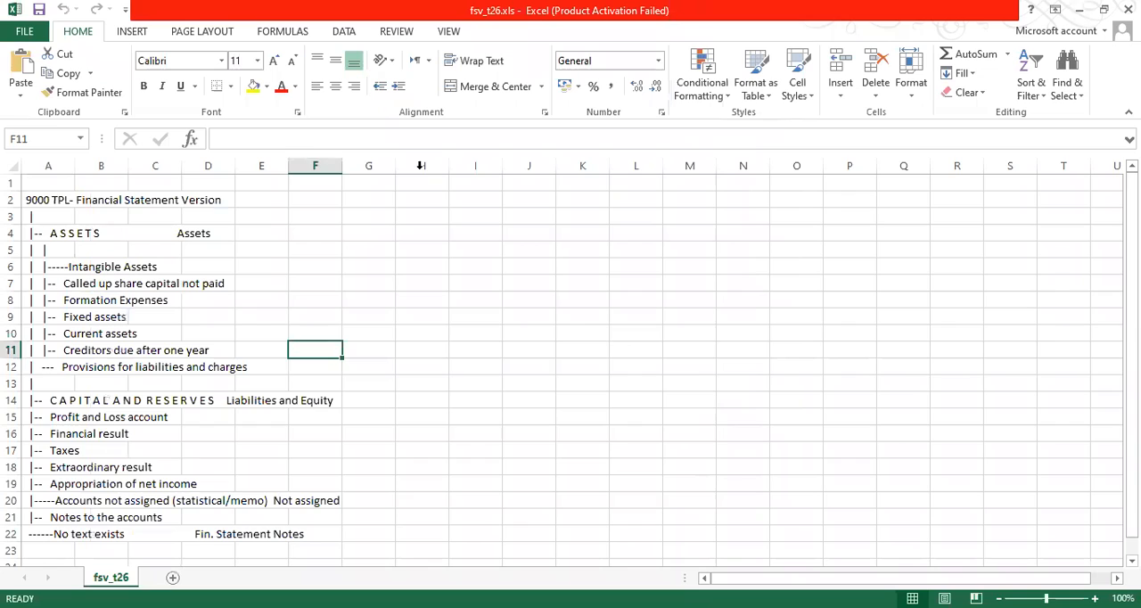
key(alt+Tab)
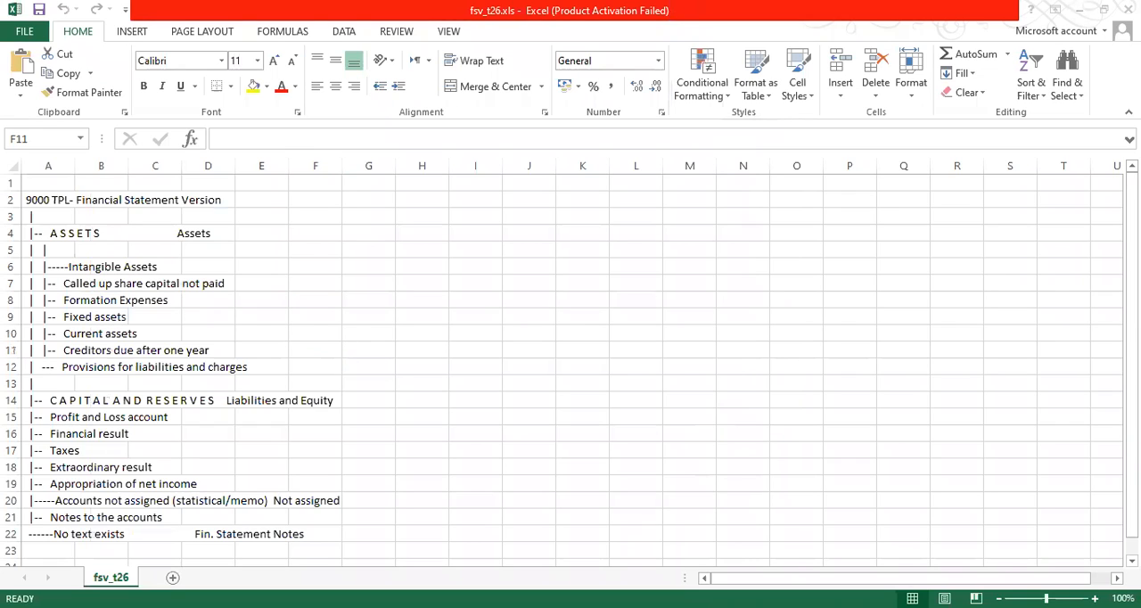
click(94, 369)
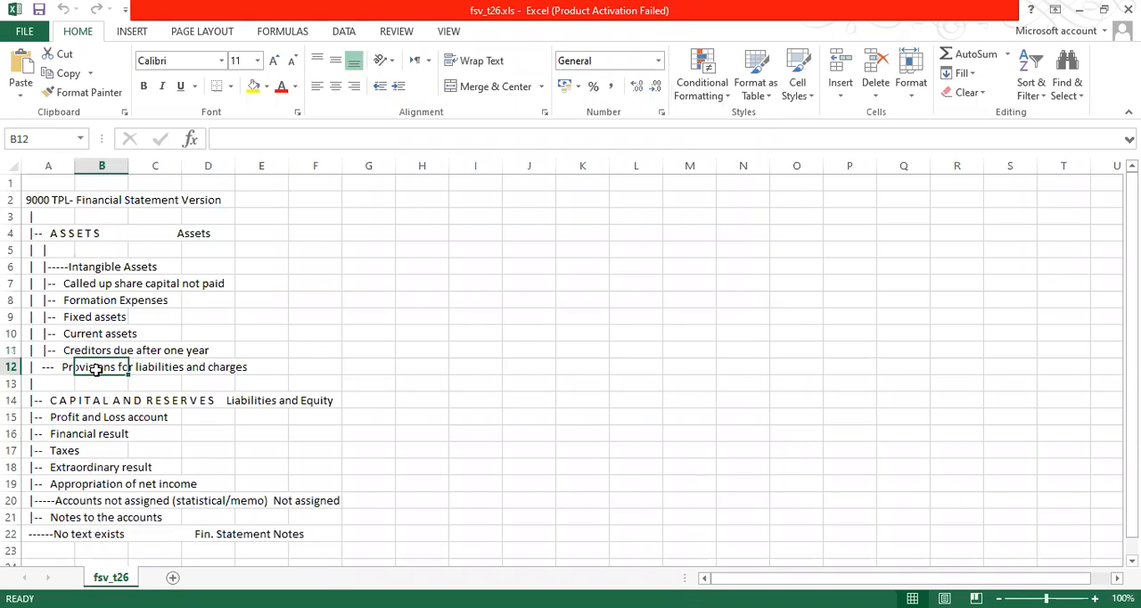
click(253, 259)
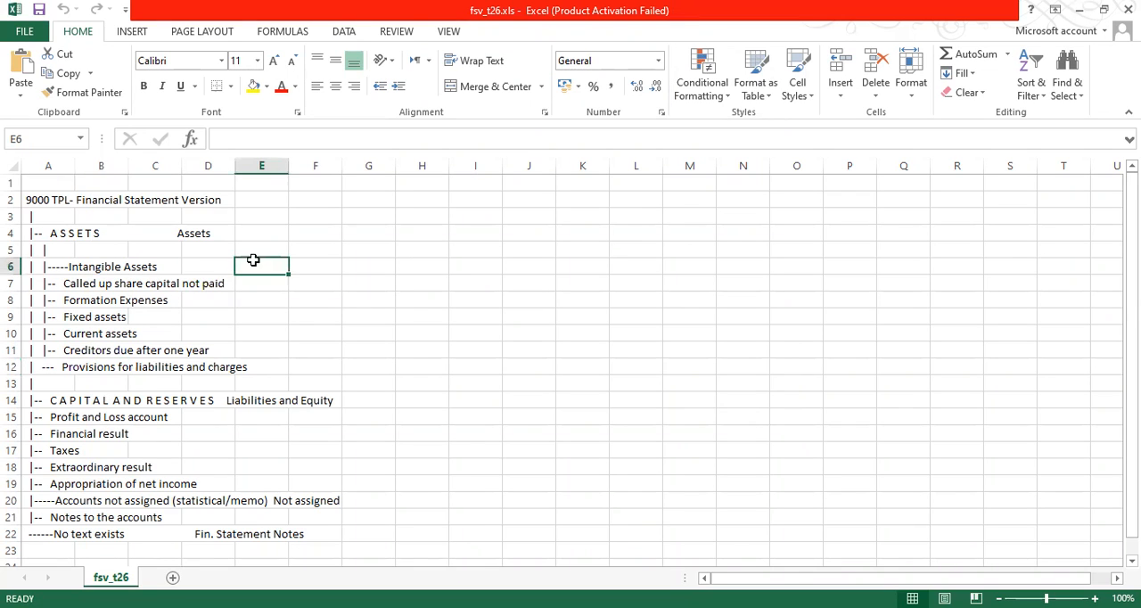
Widen columns A, B and C of the fsv_t26 sheet.
double_click(183, 167)
drag(122, 159, 259, 176)
drag(76, 168, 174, 187)
click(89, 236)
click(100, 265)
click(274, 273)
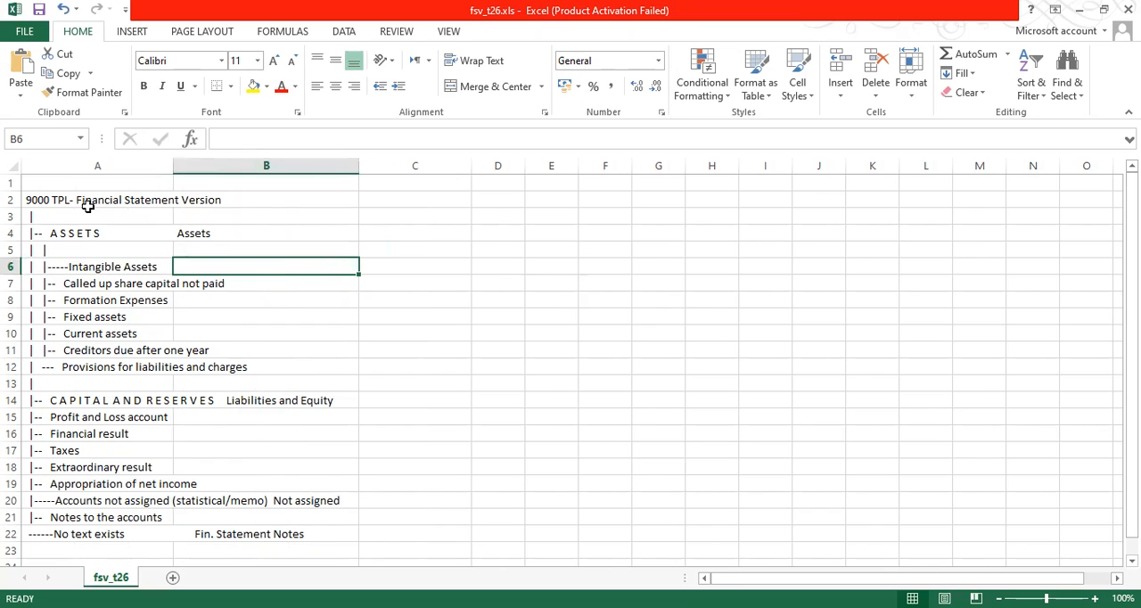
Examine the exported hierarchy from the version title through ASSETS to the Intangible Assets row.
click(131, 197)
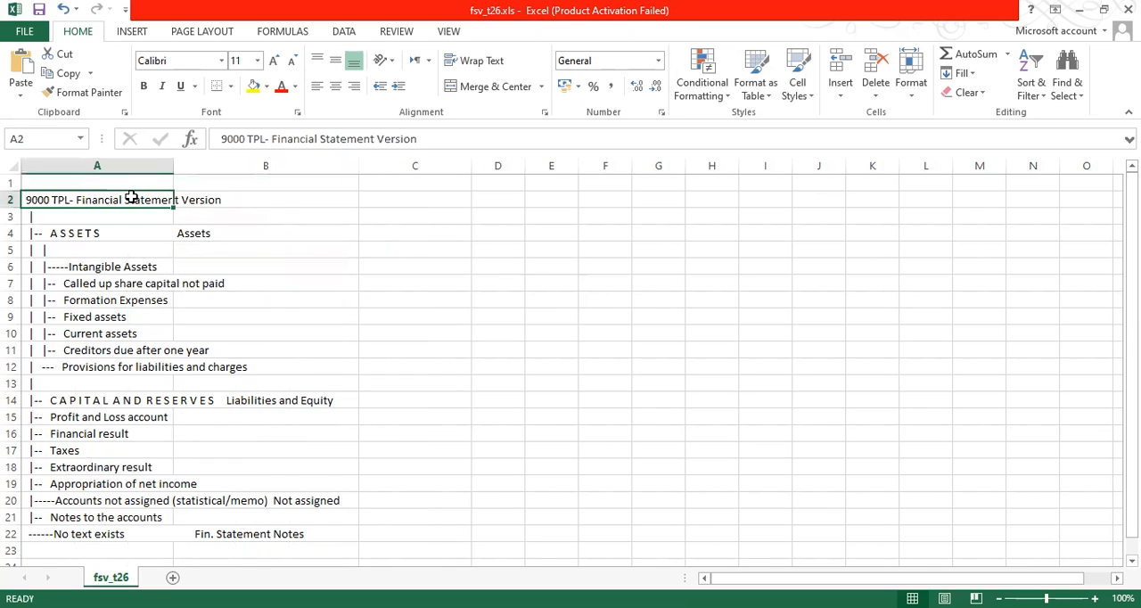
click(93, 233)
click(238, 231)
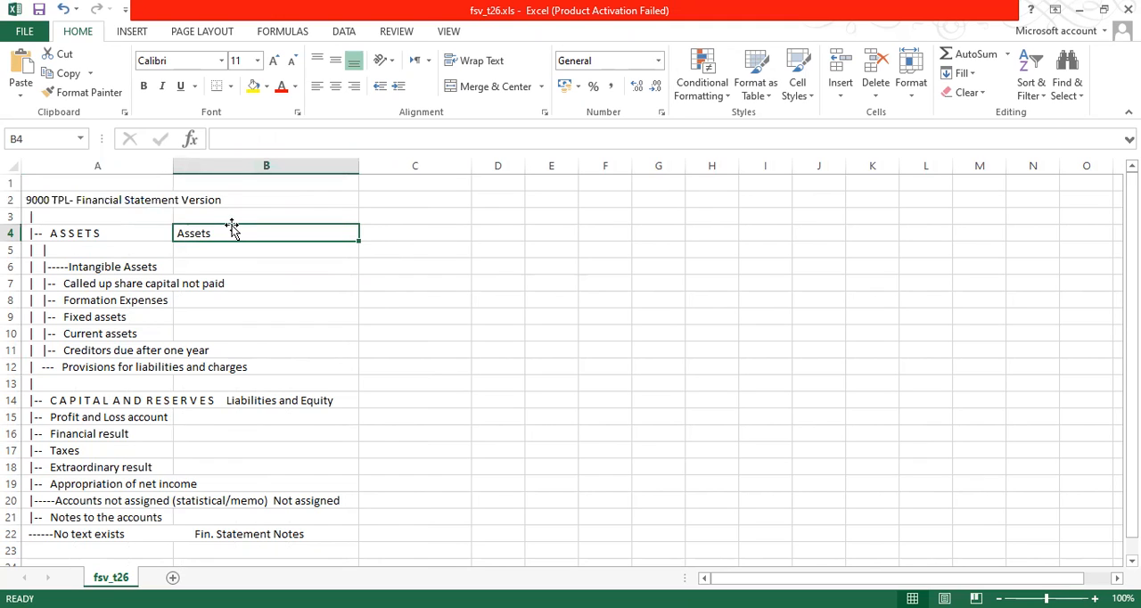
click(93, 268)
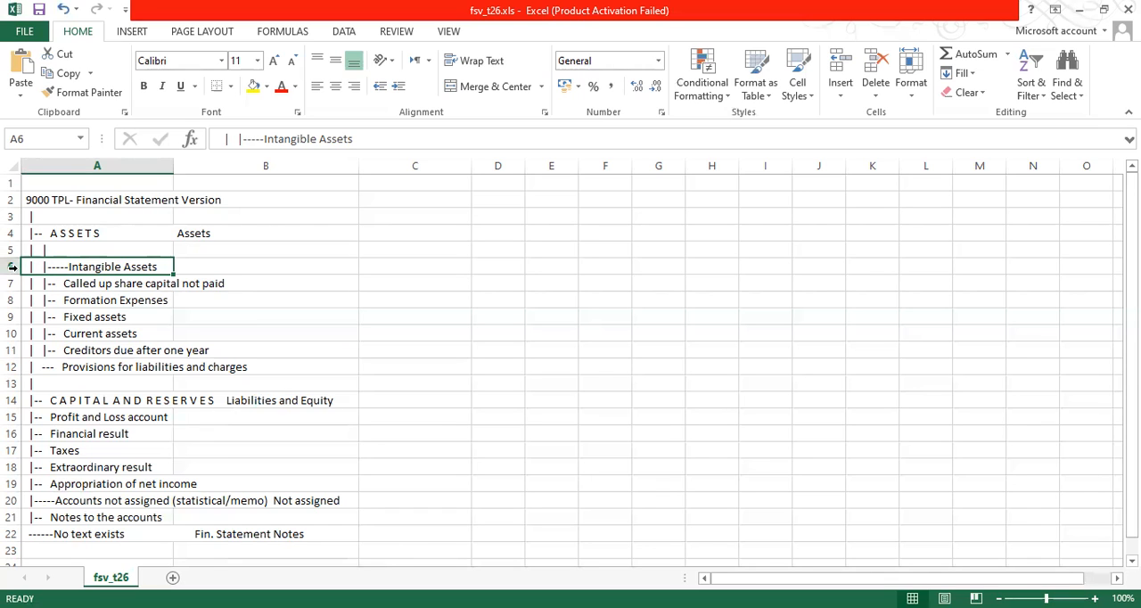
click(205, 263)
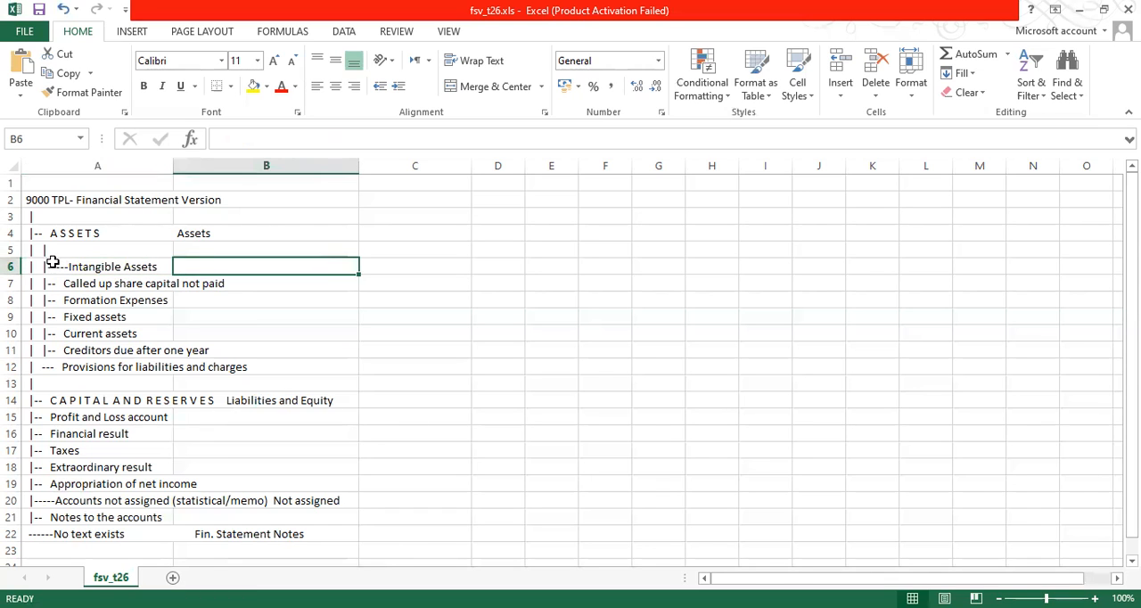
click(10, 266)
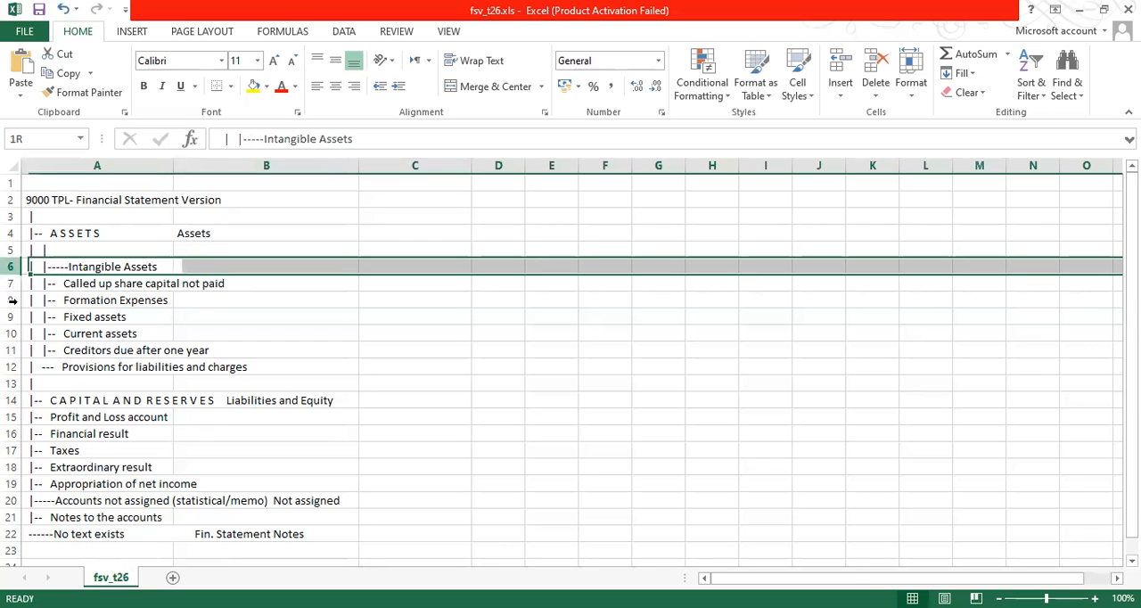
drag(12, 300, 12, 302)
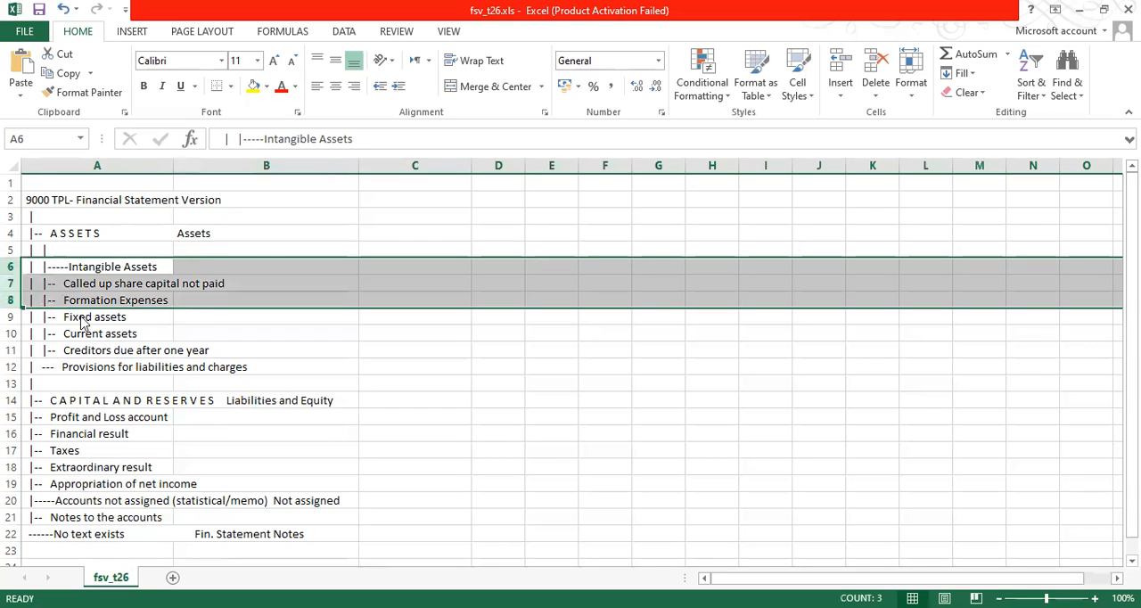
right_click(67, 292)
click(104, 408)
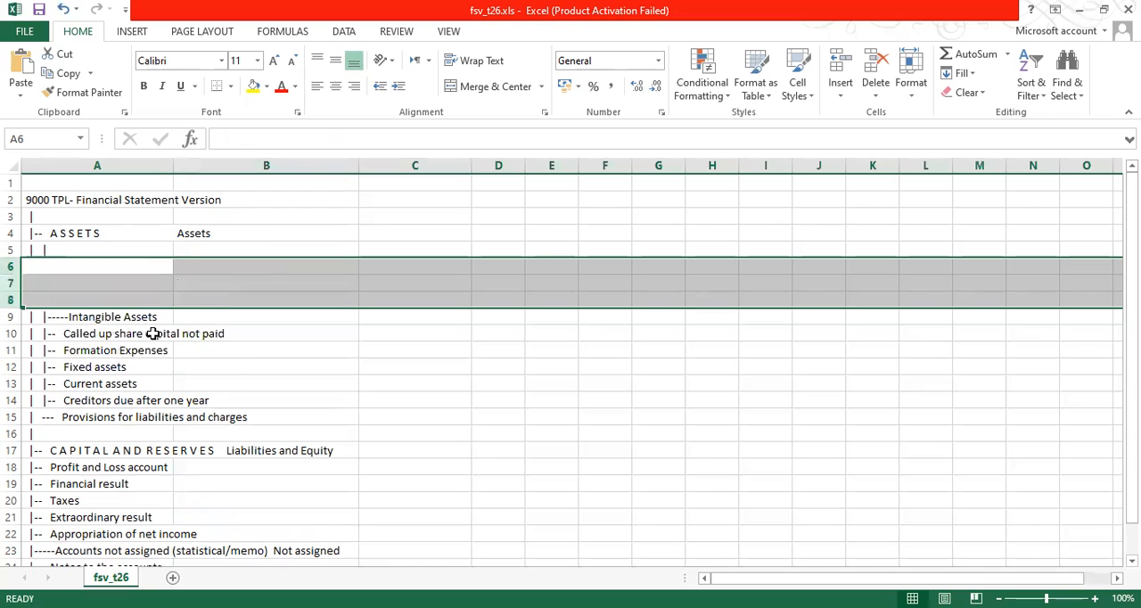
key(ctrl+z)
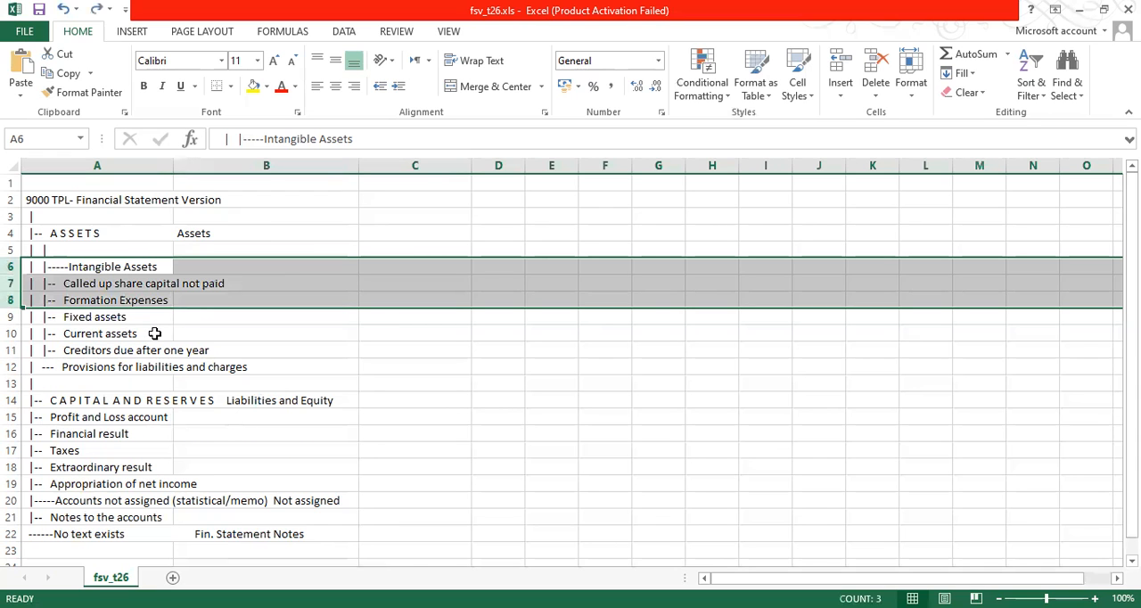
Insert four blank rows directly below Intangible Assets, at rows 7 to 10.
click(82, 285)
drag(13, 282, 12, 334)
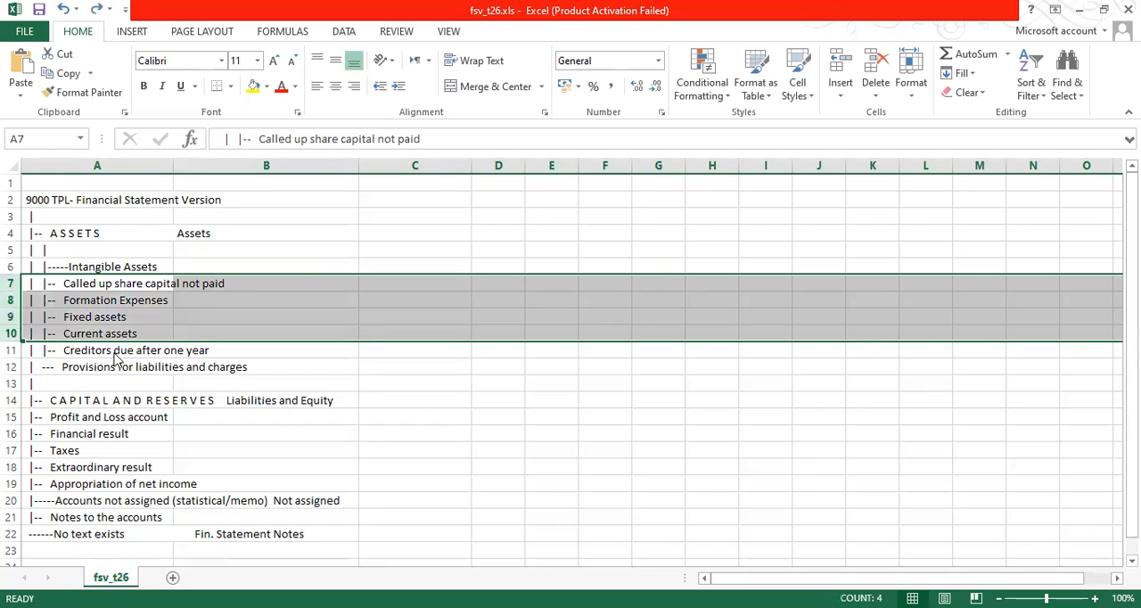
right_click(87, 305)
click(126, 424)
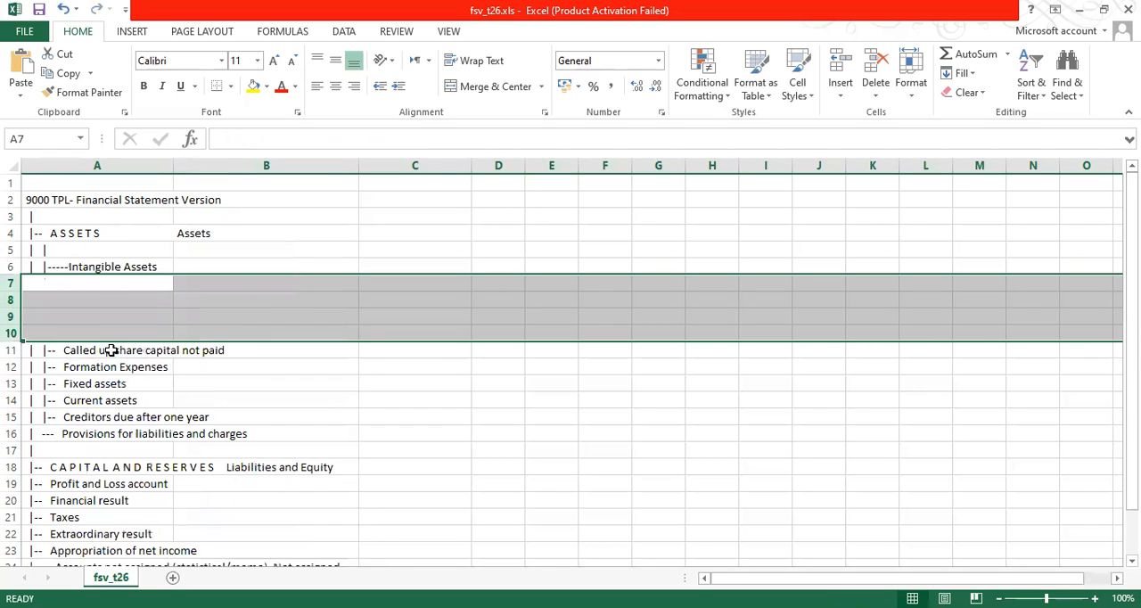
Enter Goodwill in B7 and Royalties in B8 as sub-items beneath Intangible Assets.
click(89, 280)
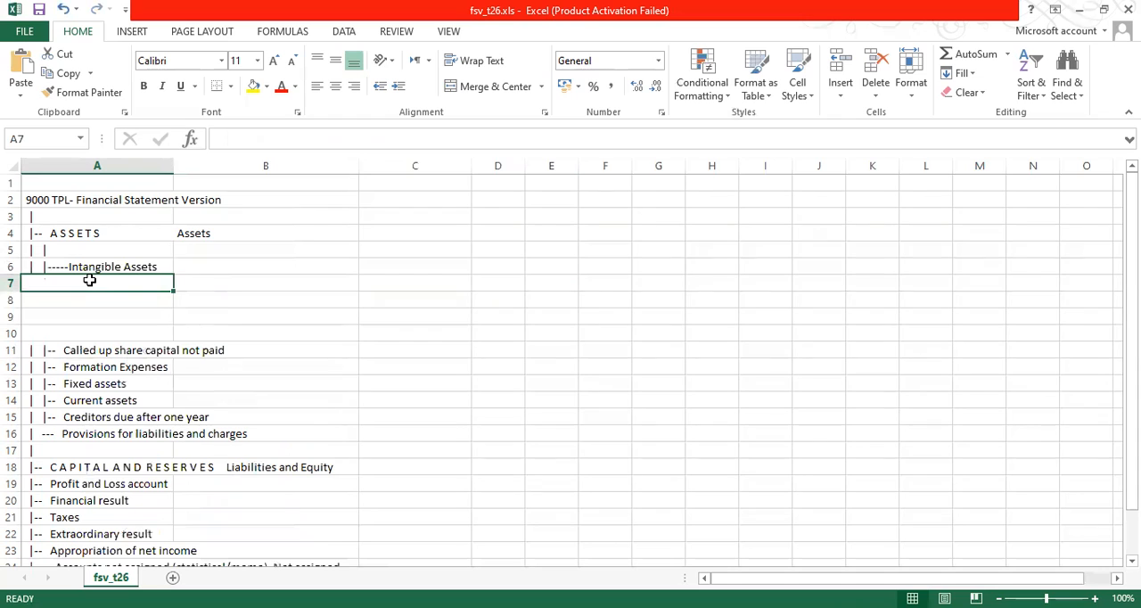
key(Tab)
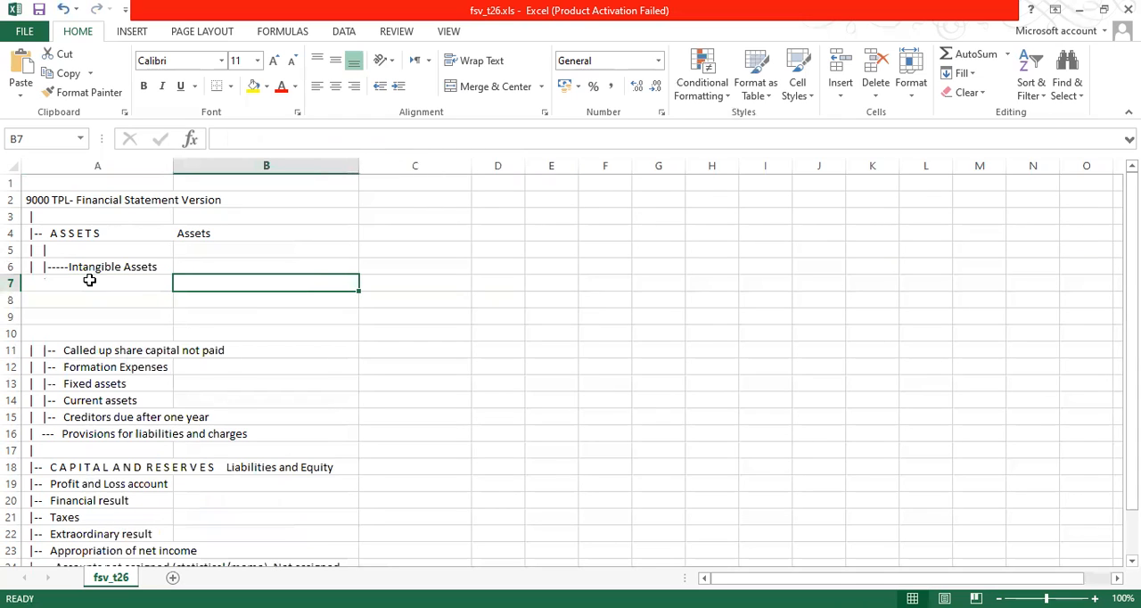
text(Goodwill)
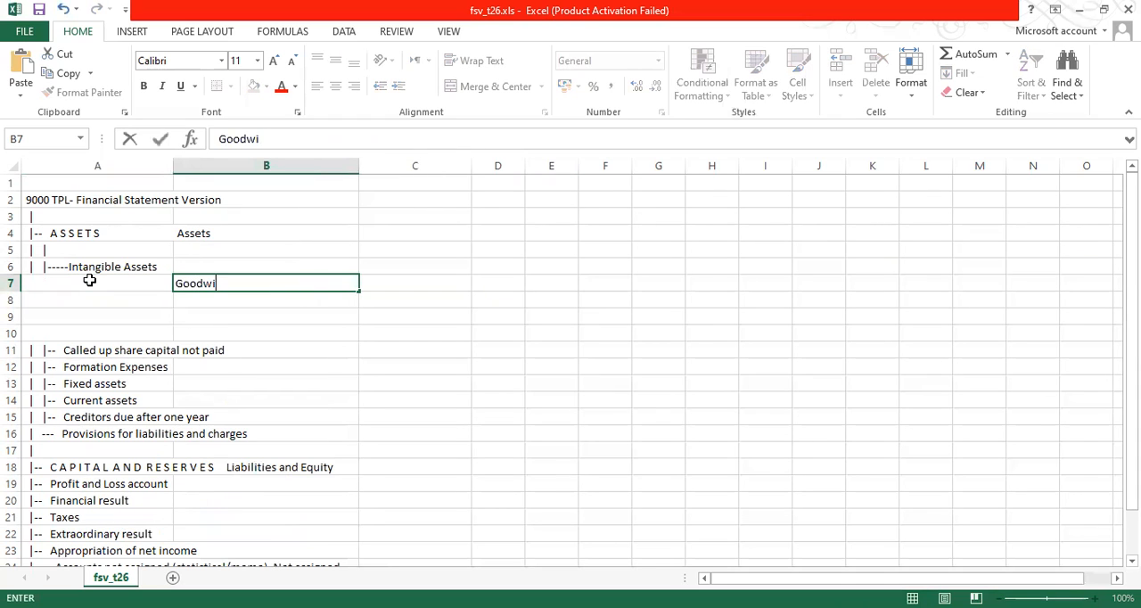
key(Return)
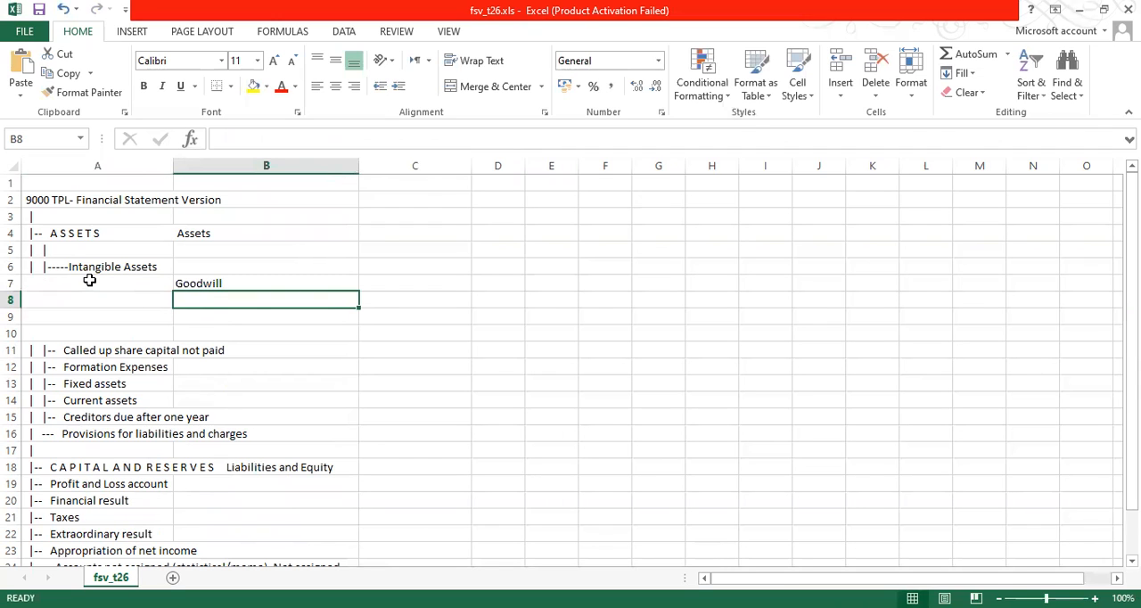
text(Royalties)
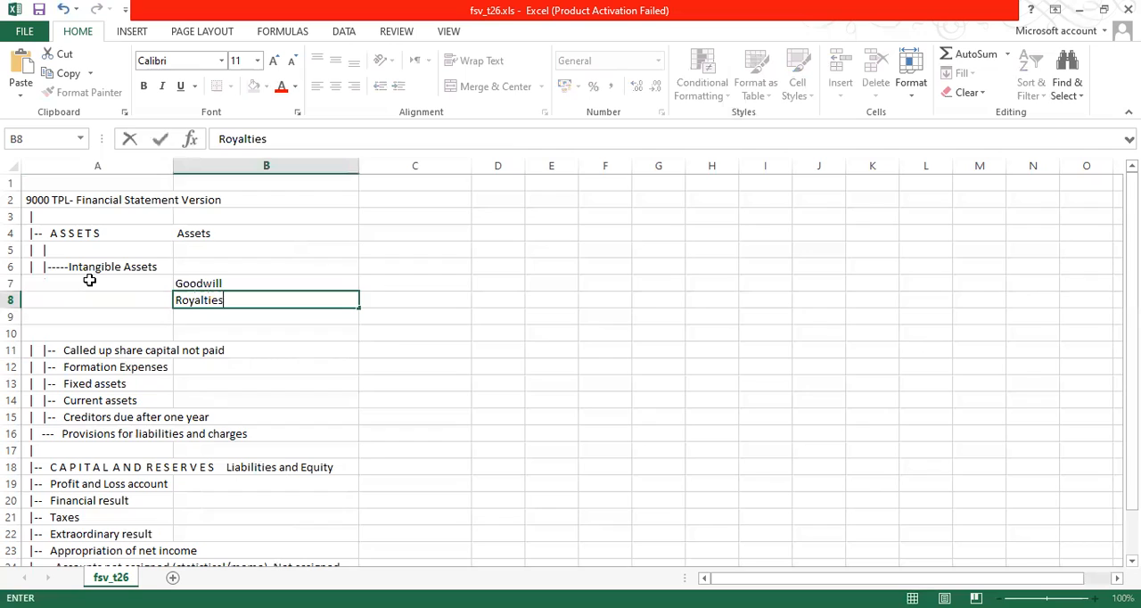
key(Return)
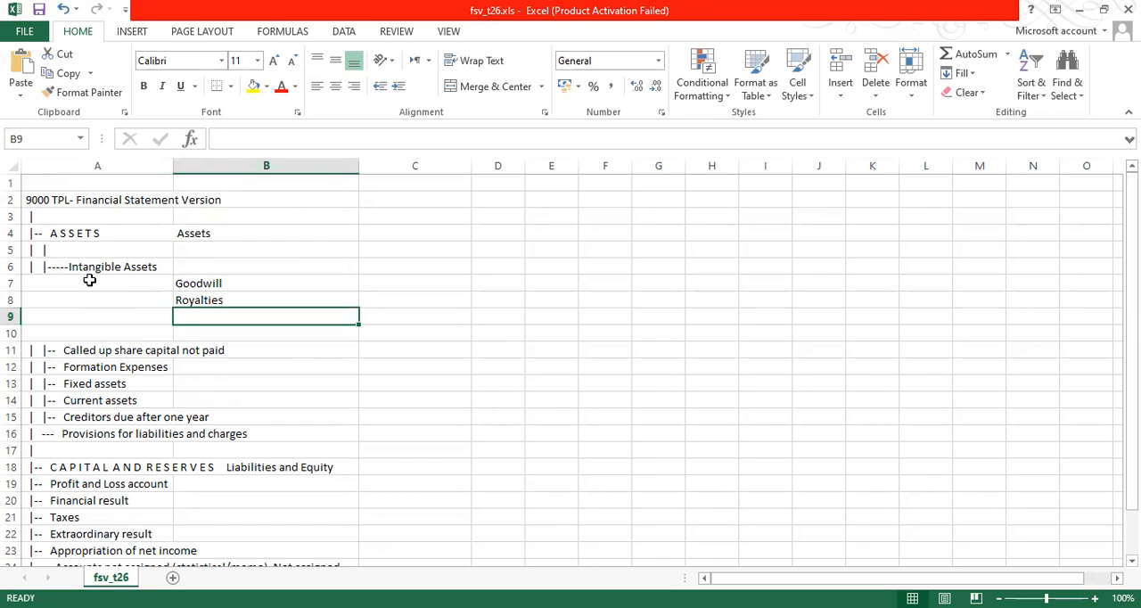
Add Art & Collectibles in B9 and Rare Collection in B10 below Royalties.
text(Art & Colle)
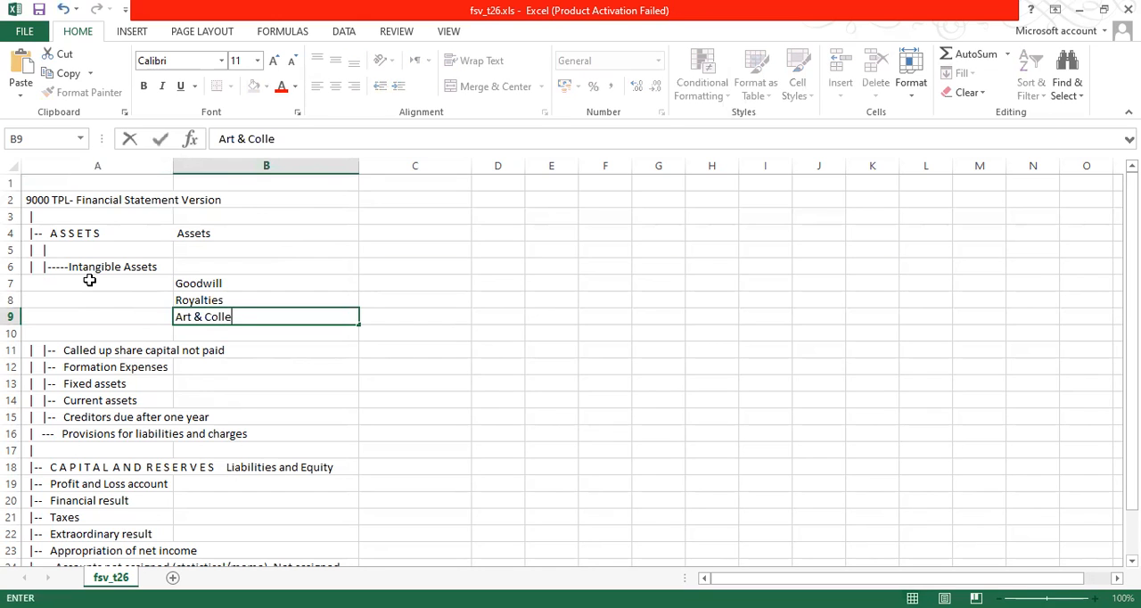
text(ctibles)
key(Return)
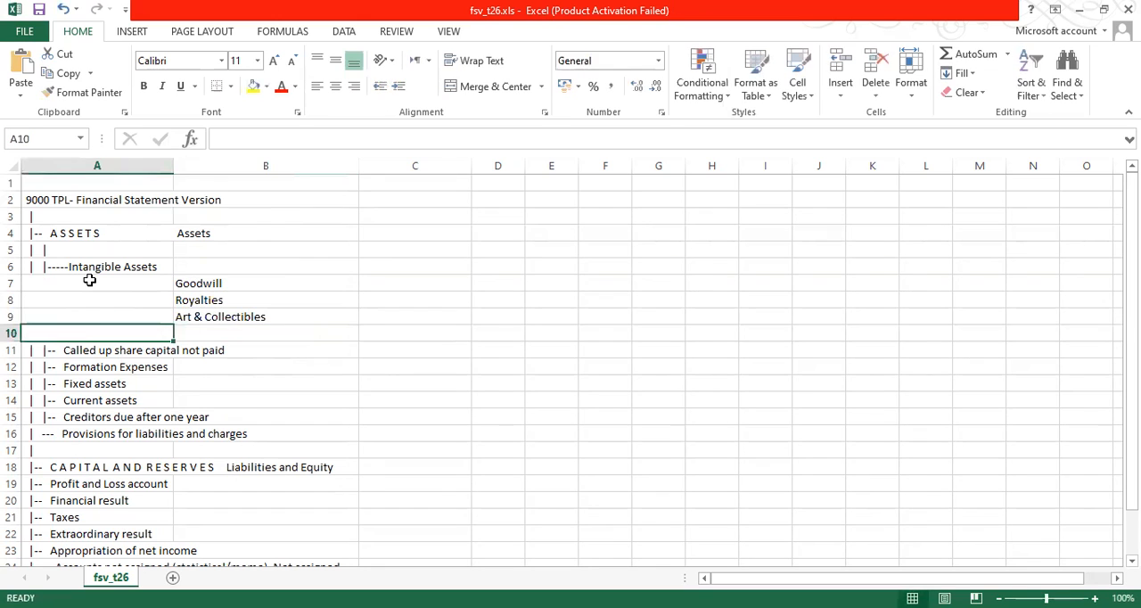
text(Rare )
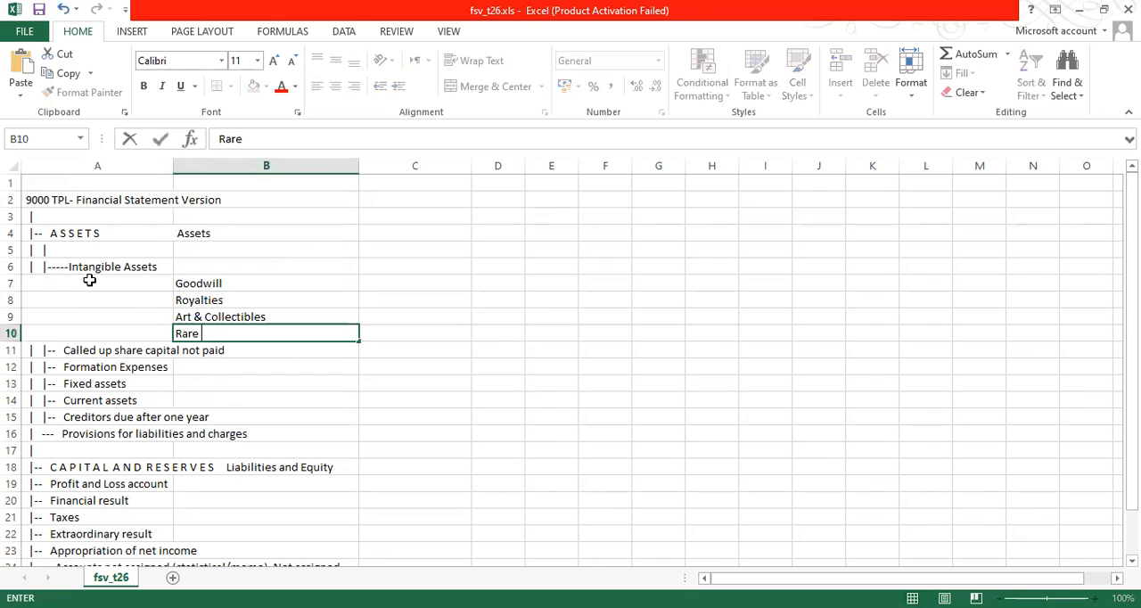
text(Collection)
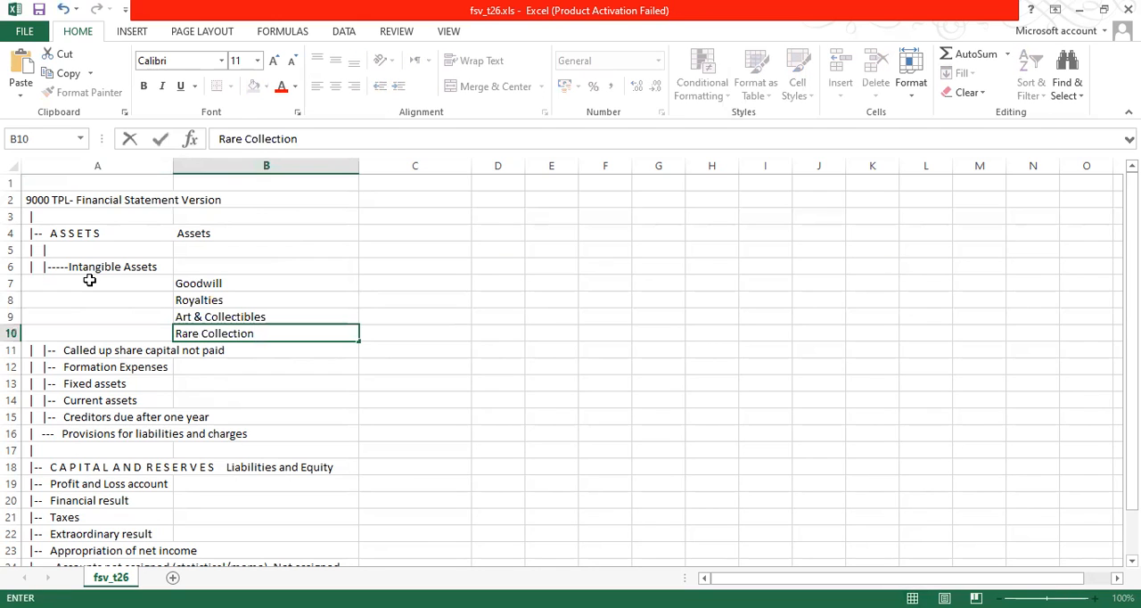
key(Return)
key(Up)
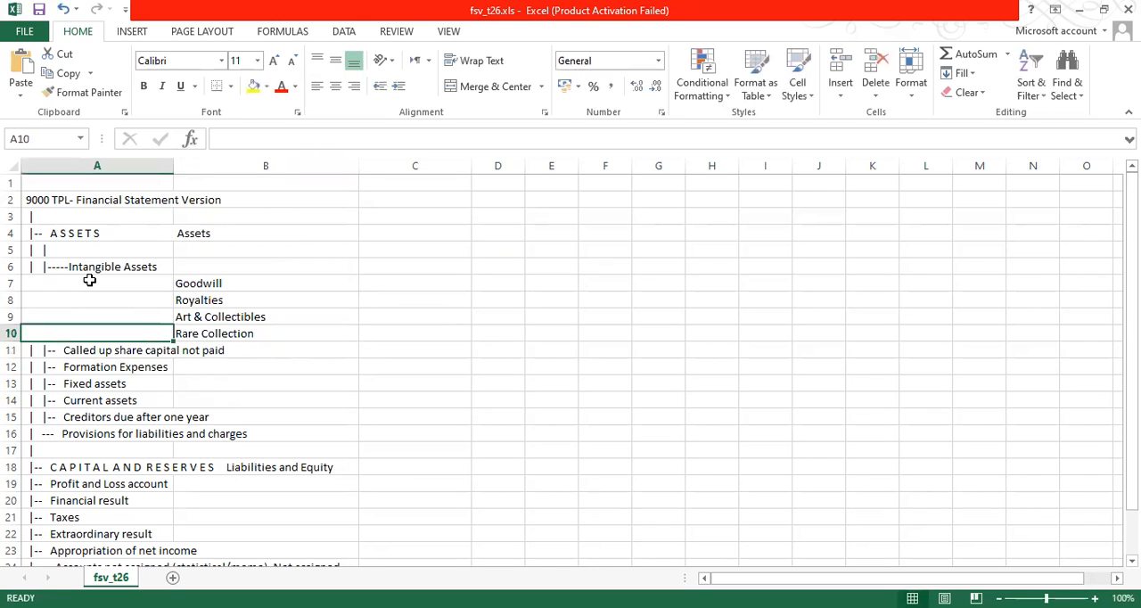
Insert two blank rows between Goodwill and Royalties, at rows 8 and 9.
key(Right)
key(Right)
key(Up)
key(Up)
key(Up)
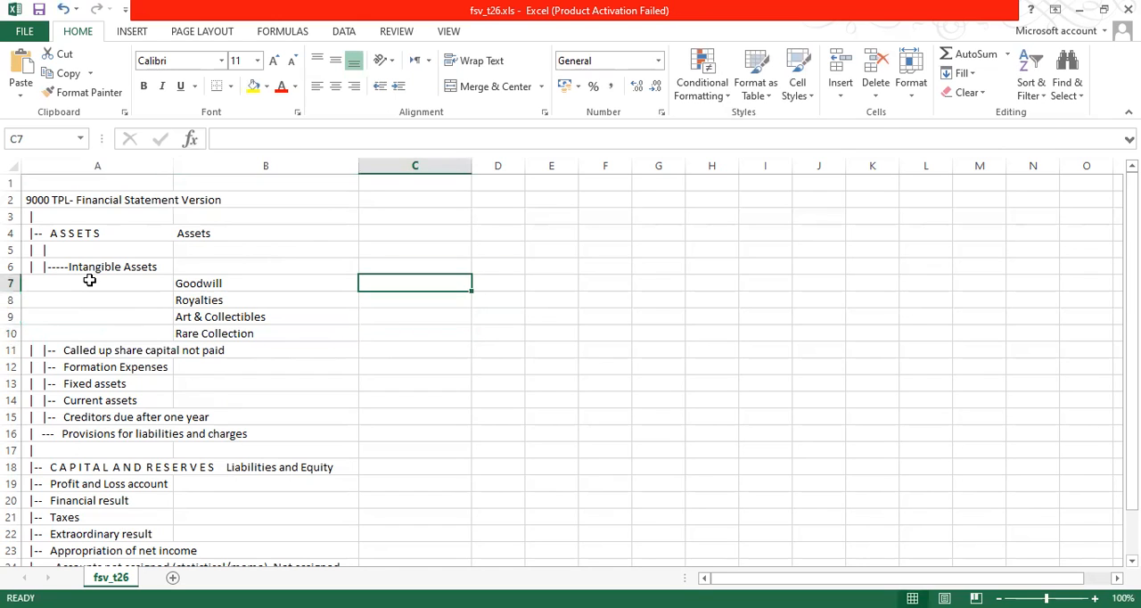
key(Left)
key(Left)
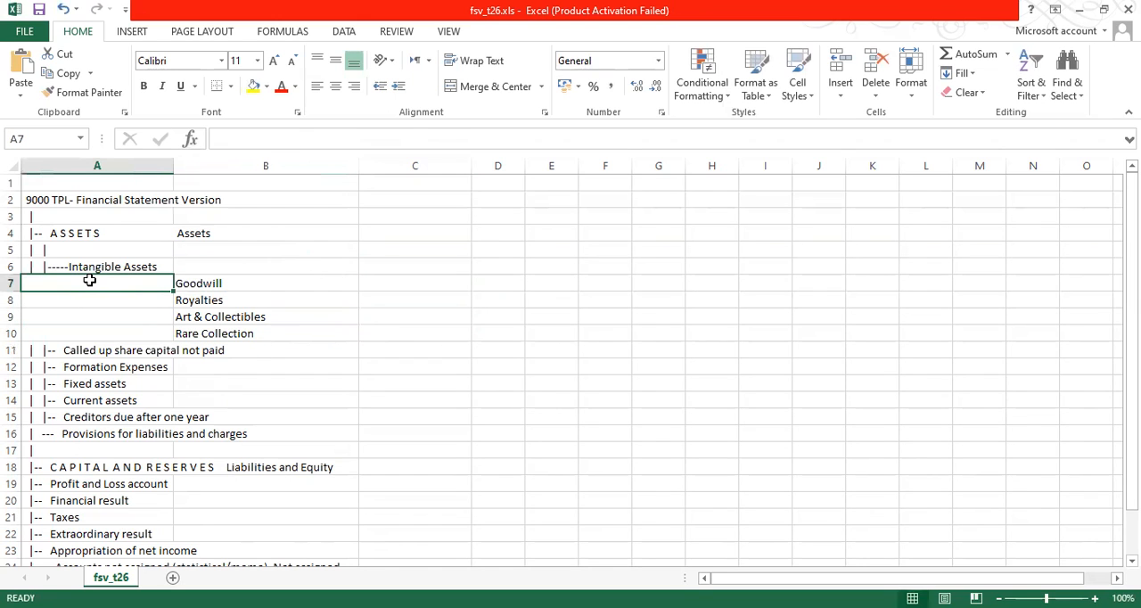
click(9, 288)
drag(9, 287, 10, 318)
drag(10, 299, 13, 318)
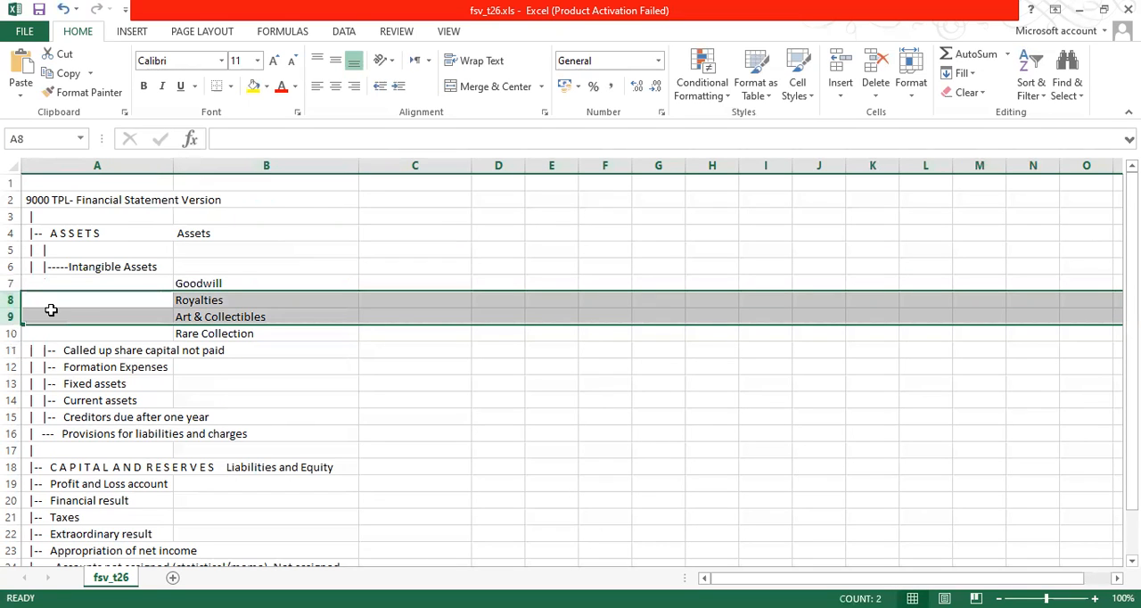
right_click(52, 311)
click(113, 430)
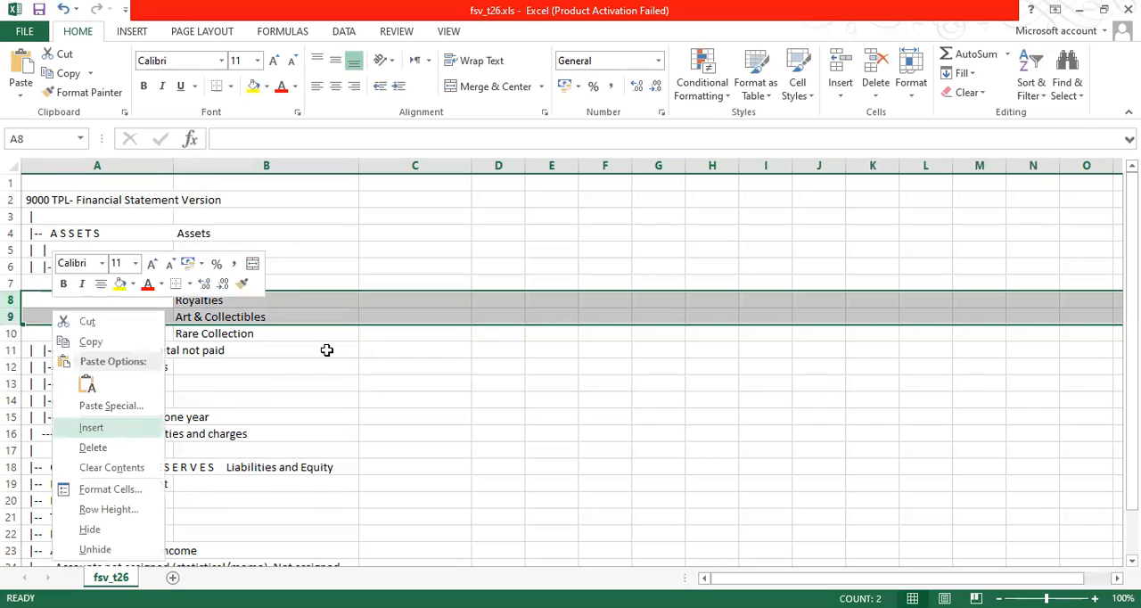
click(276, 298)
Enter Commercial in C8 and Residential in C9 as sub-items of Goodwill.
click(383, 297)
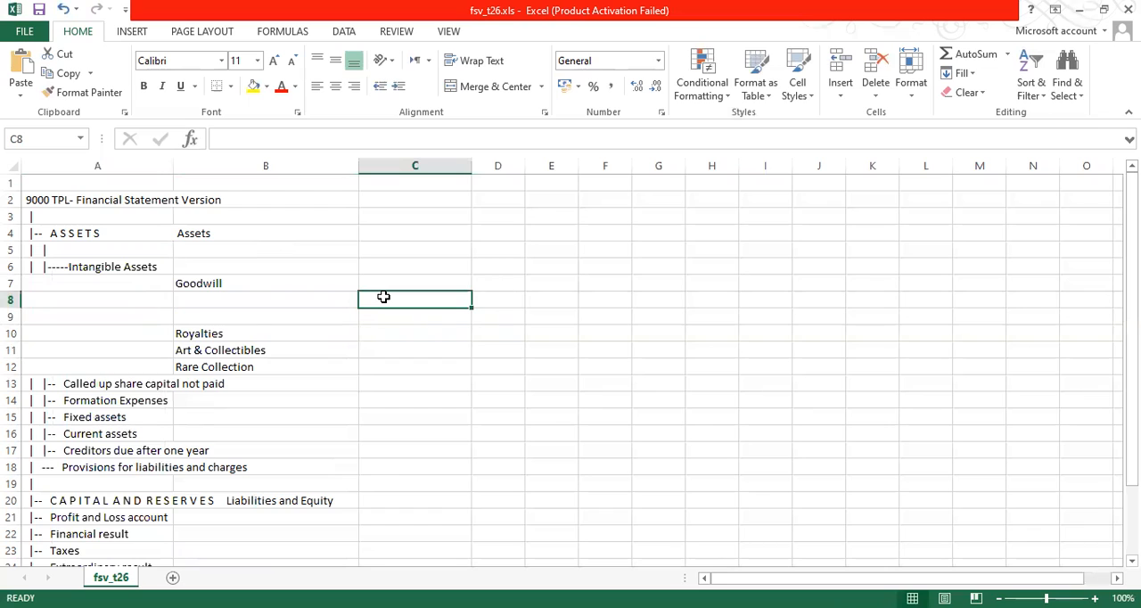
text(Commercial)
key(Return)
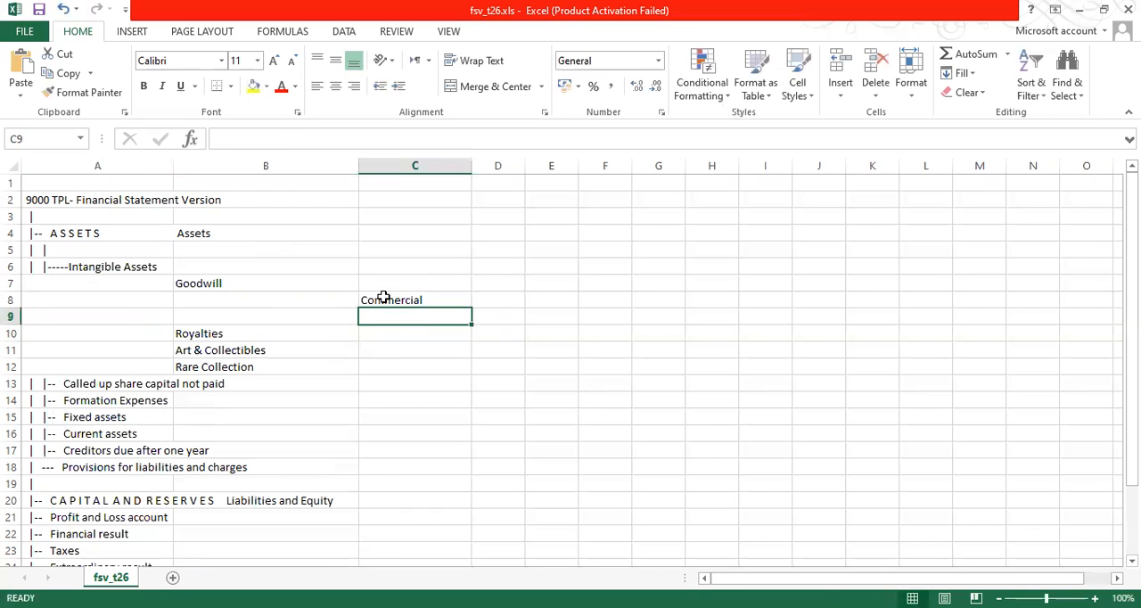
text(Residentia)
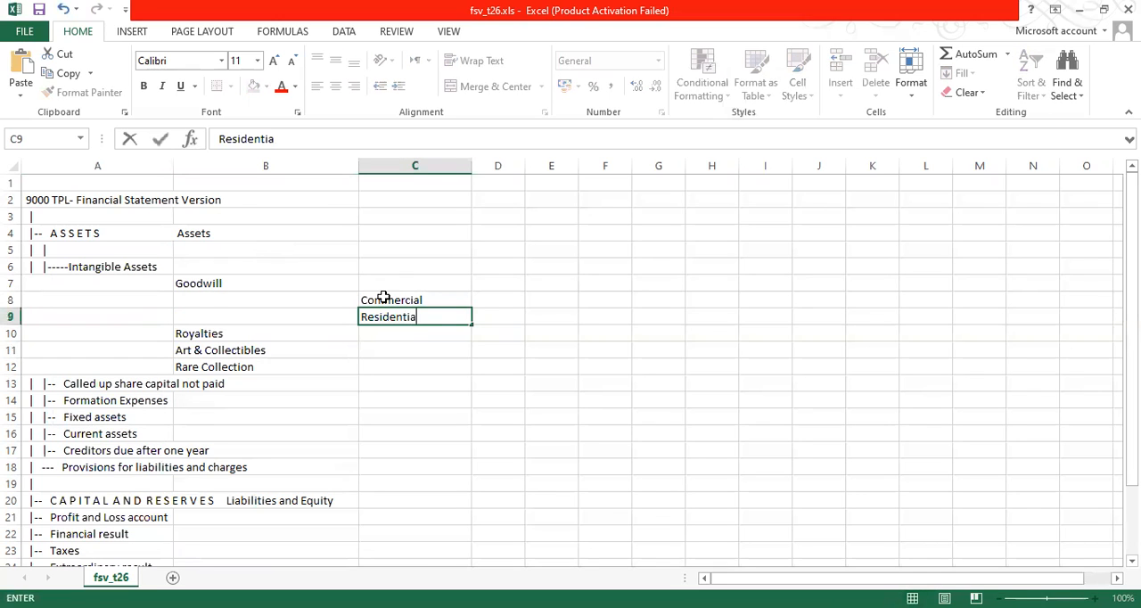
text(l)
key(Return)
key(Up)
key(Up)
key(Right)
key(Down)
key(Up)
key(Left)
key(Right)
key(Left)
key(Right)
key(Left)
key(Right)
key(Left)
key(Right)
key(Left)
key(Right)
key(Left)
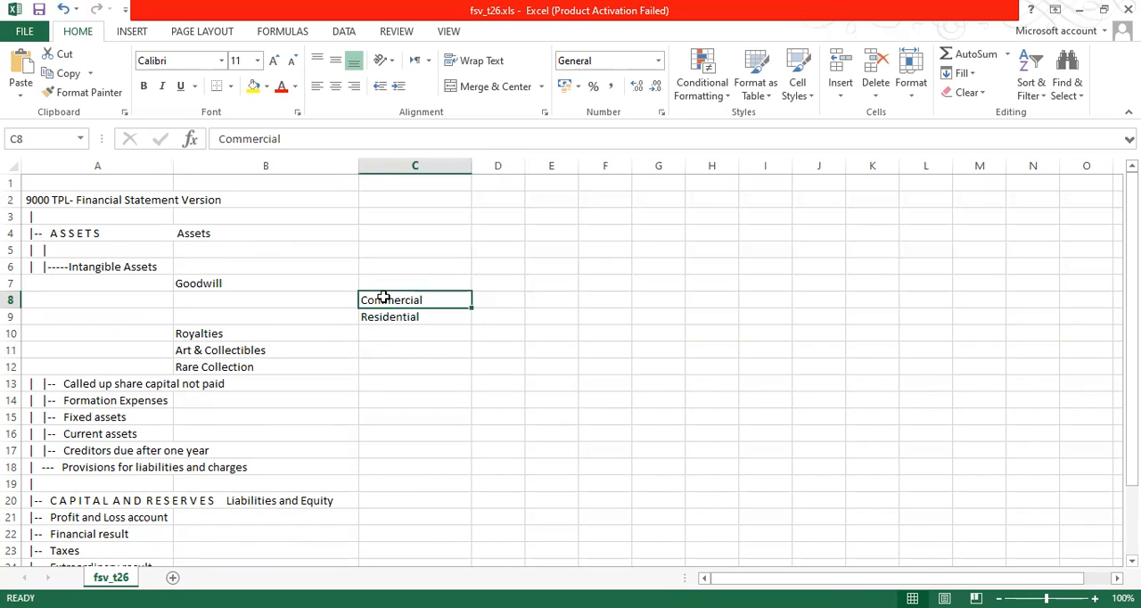
key(Right)
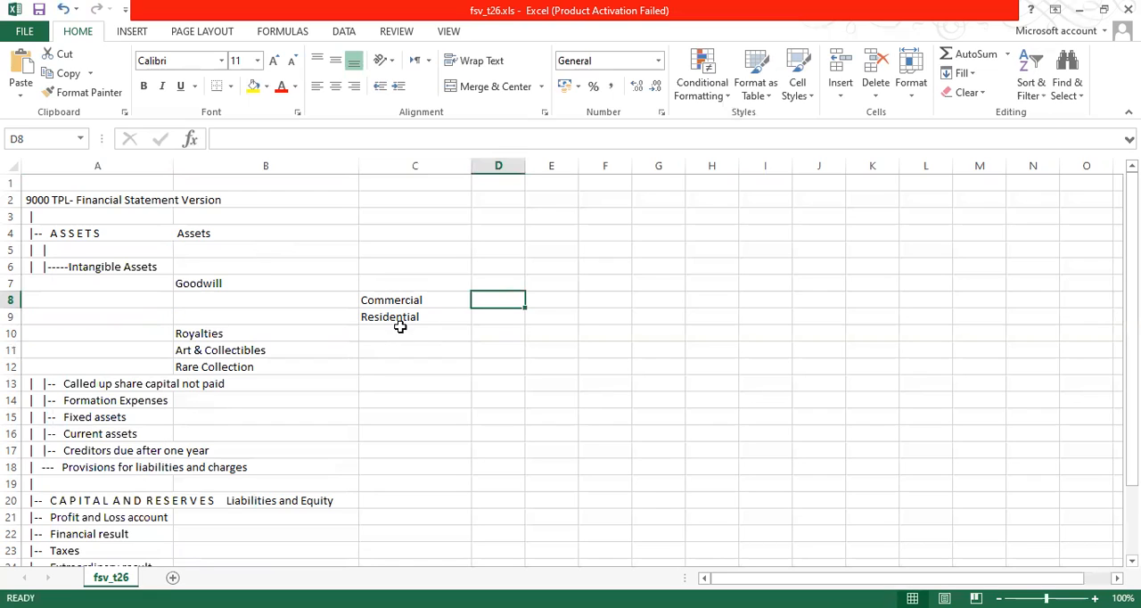
Review the drafted hierarchy from Intangible Assets through Goodwill to its Commercial and Residential sub-items.
click(403, 323)
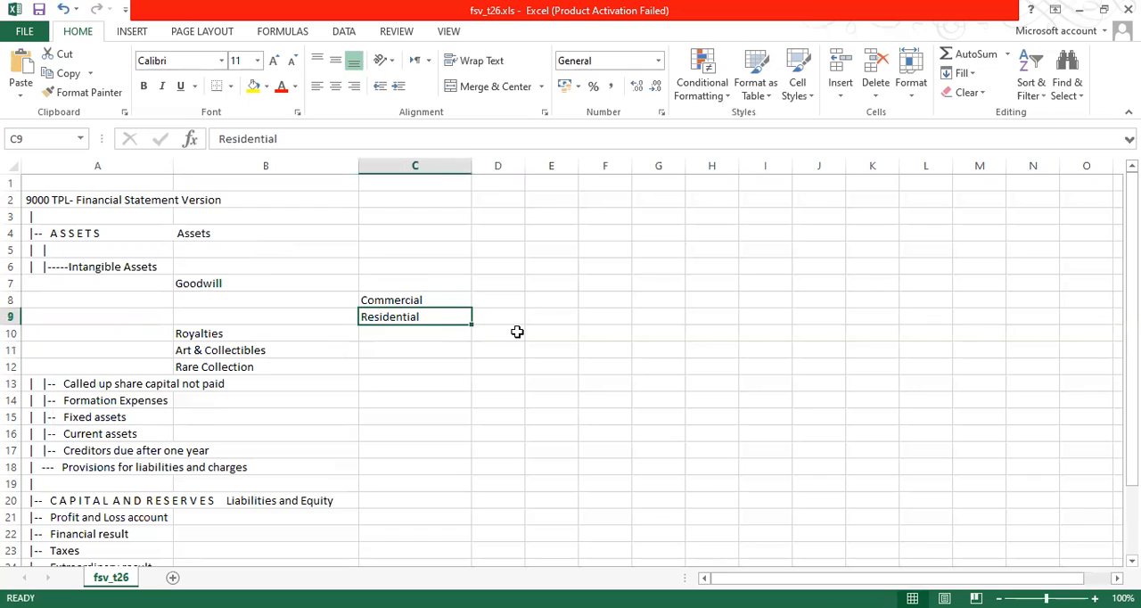
click(126, 264)
click(209, 286)
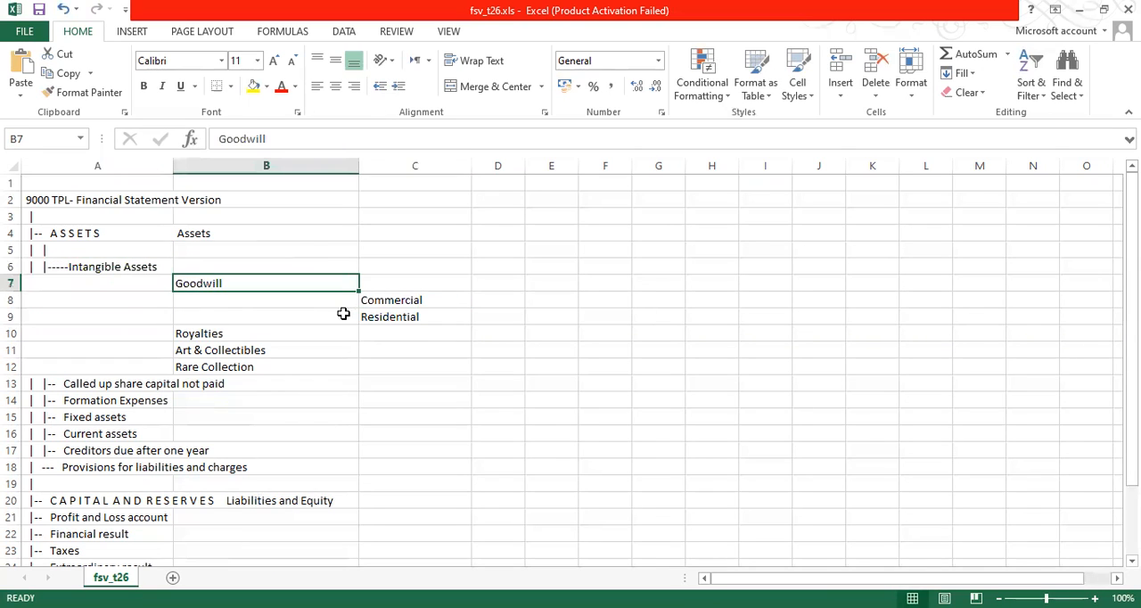
click(389, 304)
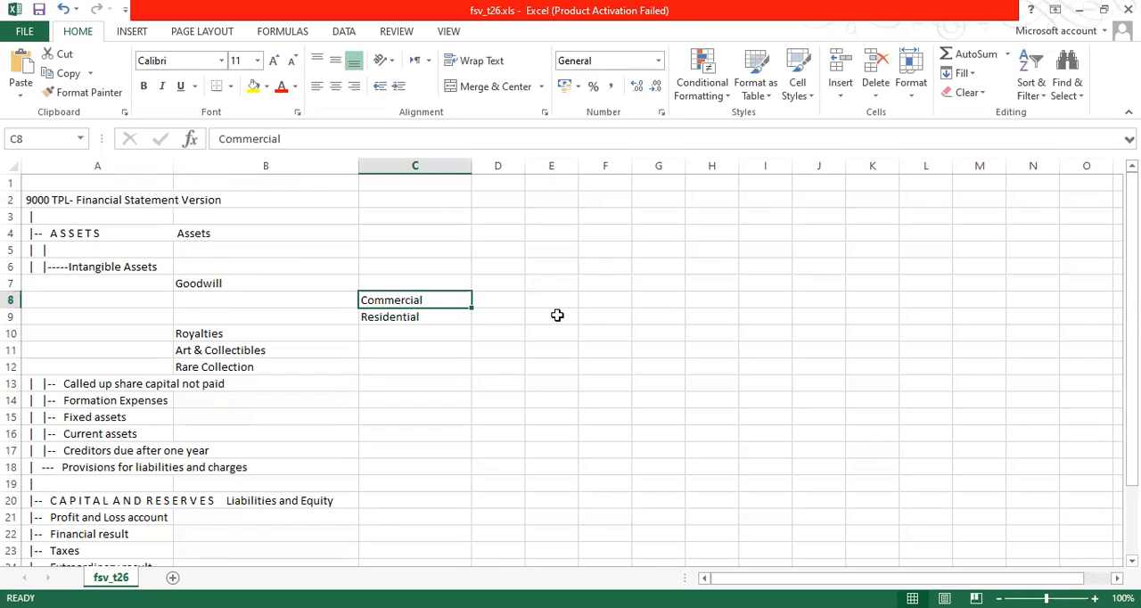
click(556, 315)
click(429, 300)
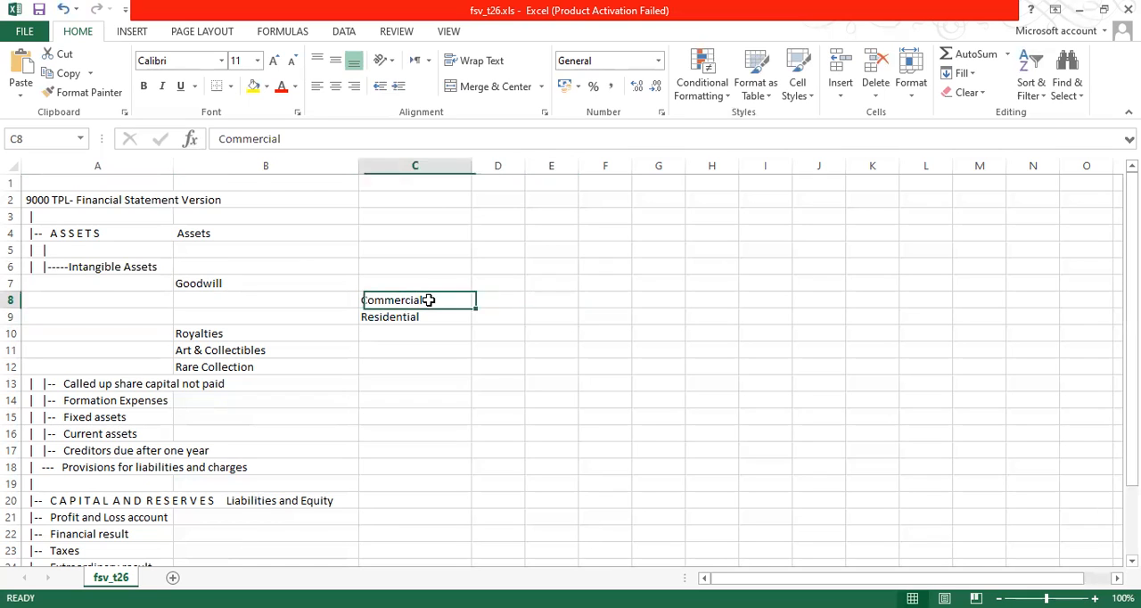
click(225, 339)
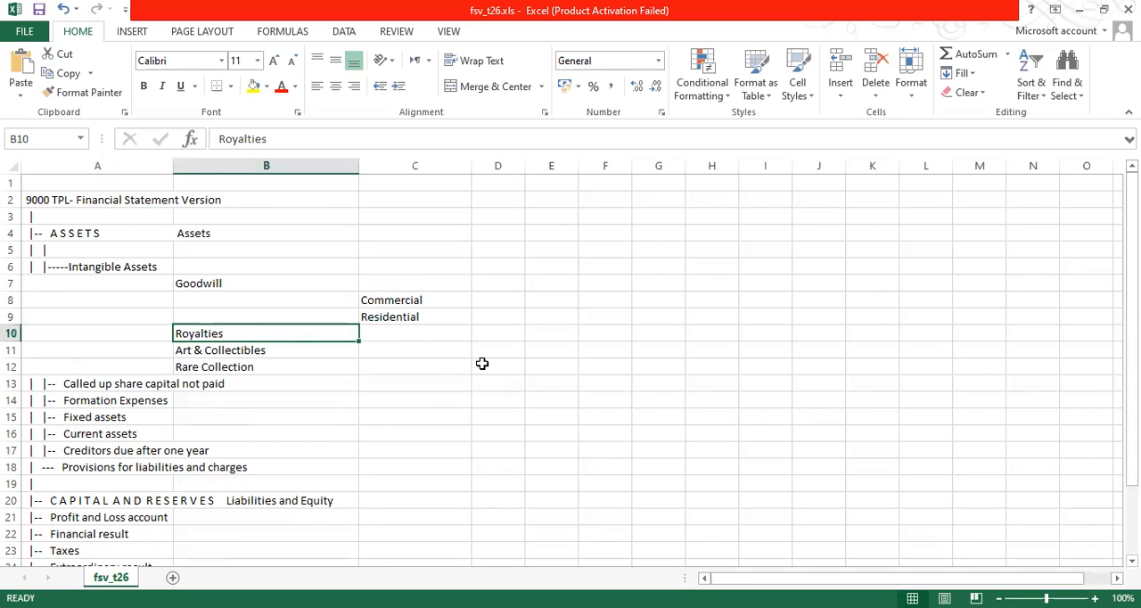
click(123, 267)
click(211, 282)
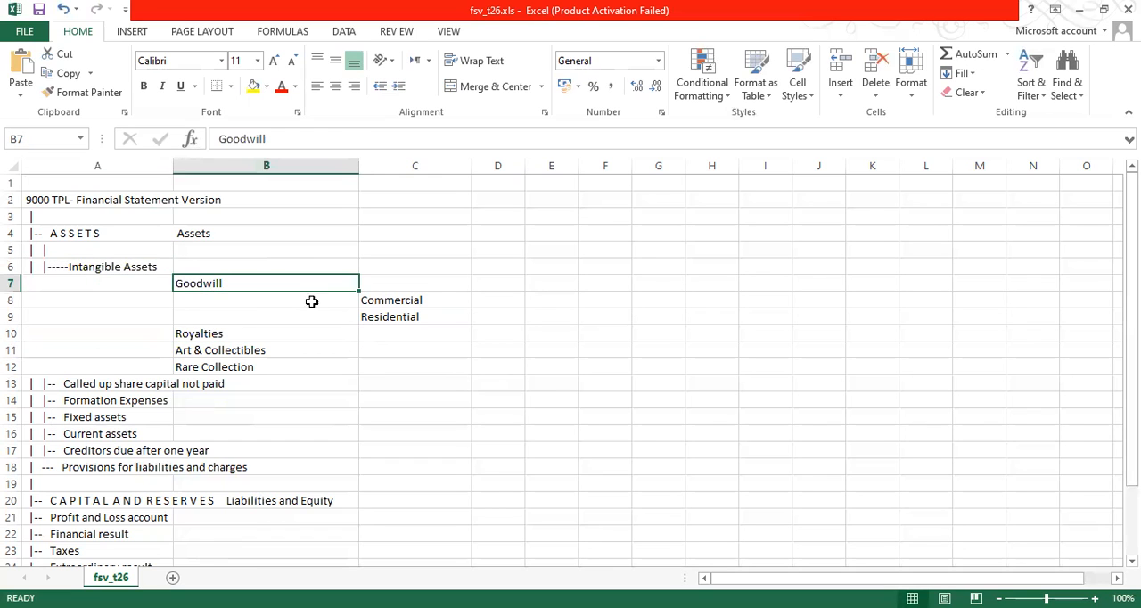
click(397, 303)
click(415, 319)
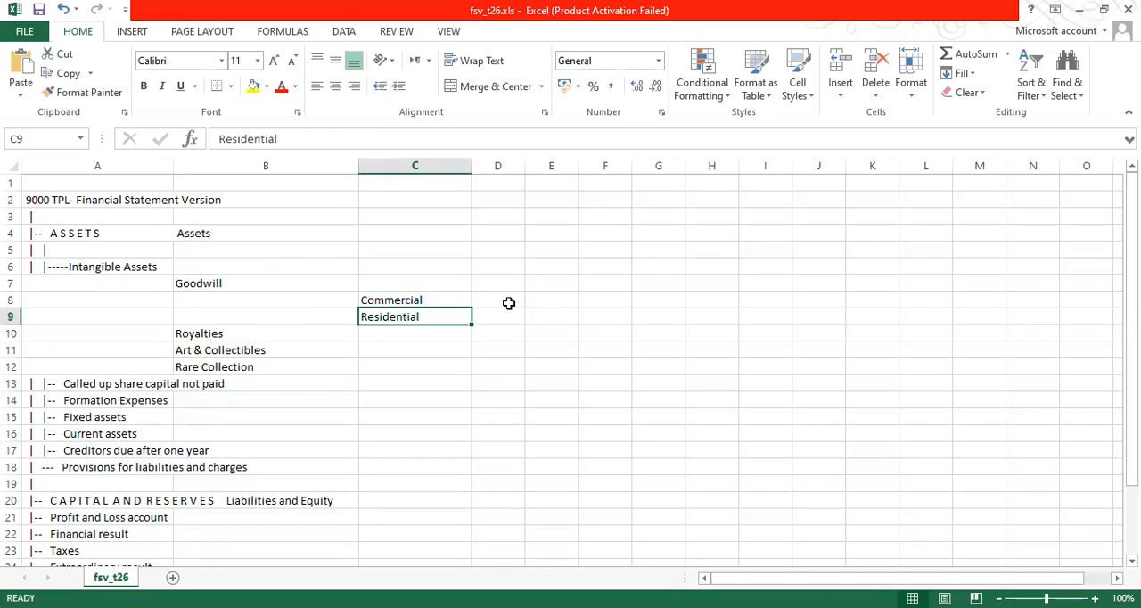
click(509, 303)
click(86, 221)
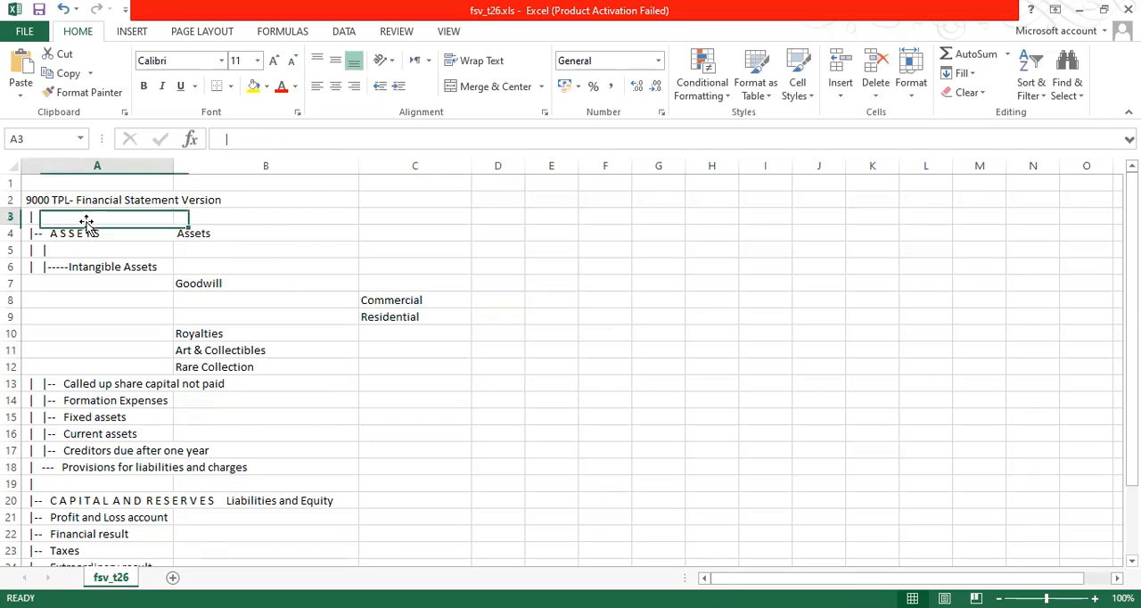
click(286, 285)
click(383, 303)
click(391, 316)
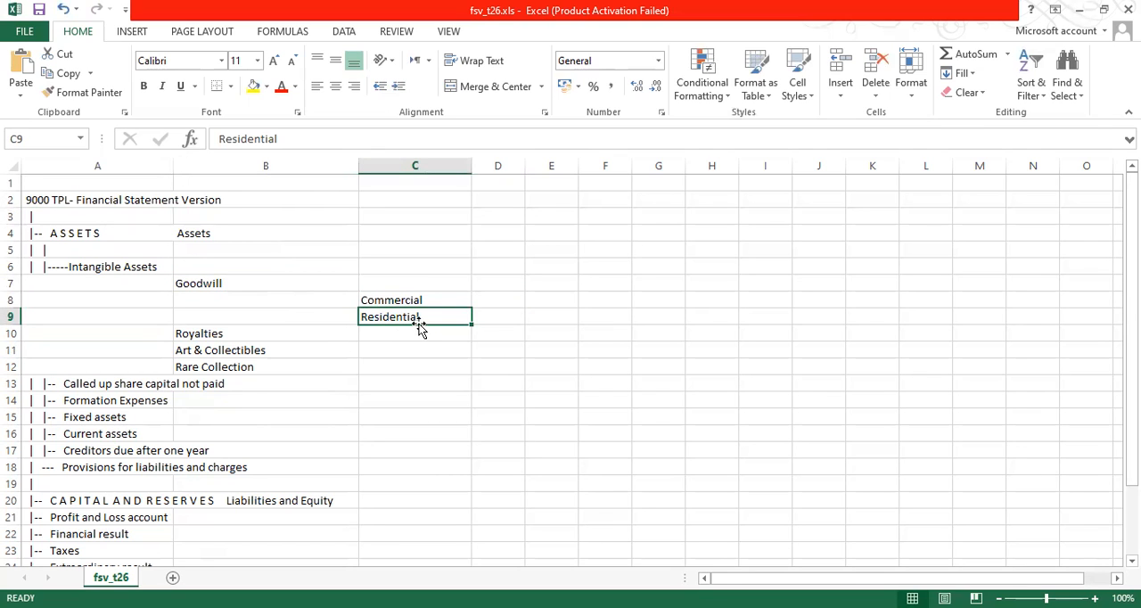
Enter the account numbers 816000 in D9 and 816200 in E9 for Residential.
click(501, 318)
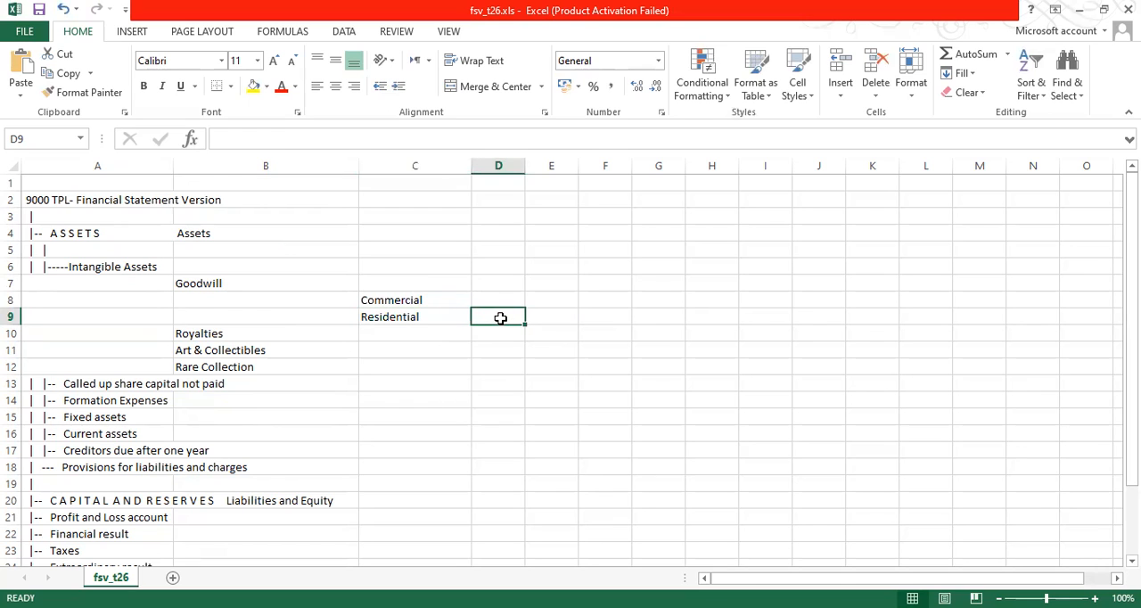
text(816000)
key(Tab)
text(81)
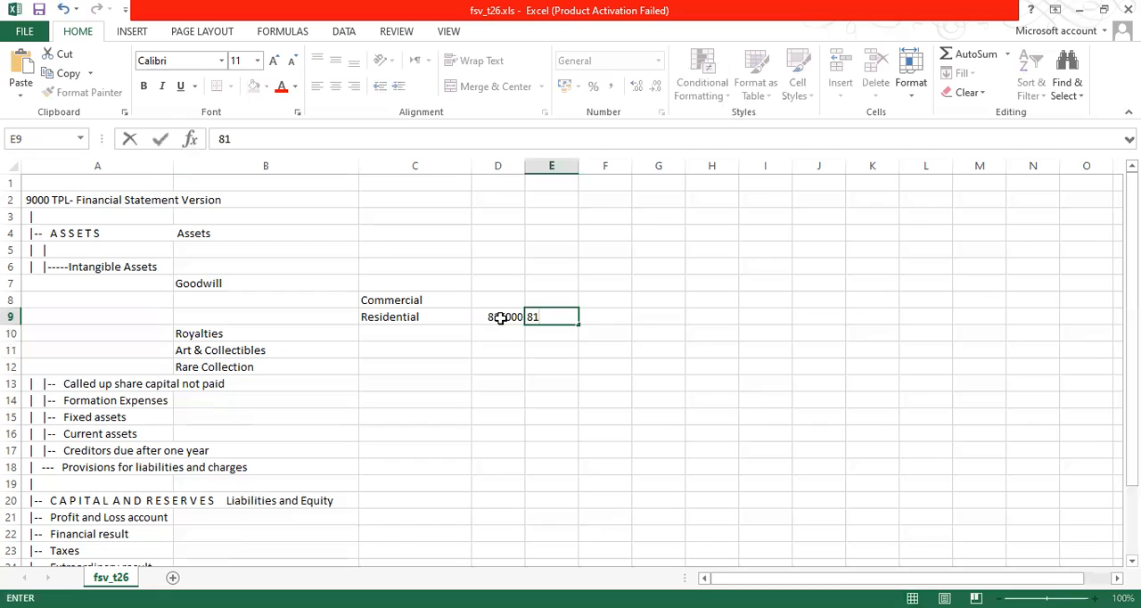
text(6200)
key(Up)
Enter the account numbers 826000 in D8 and 826200 in E8 for Commercial.
key(Left)
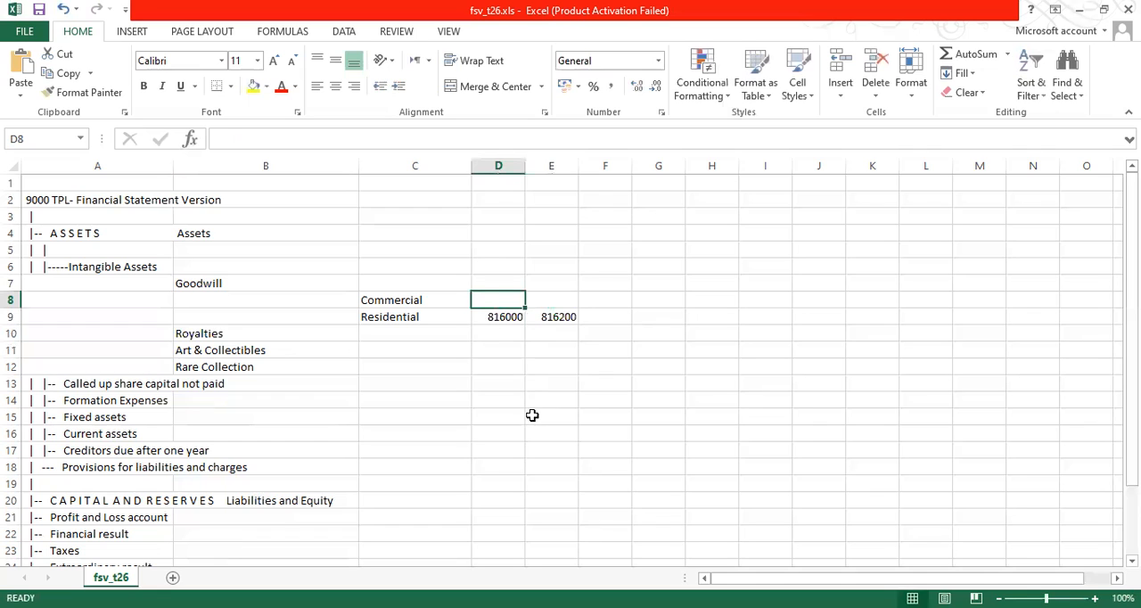
text(826000)
key(ctrl+Return)
key(Right)
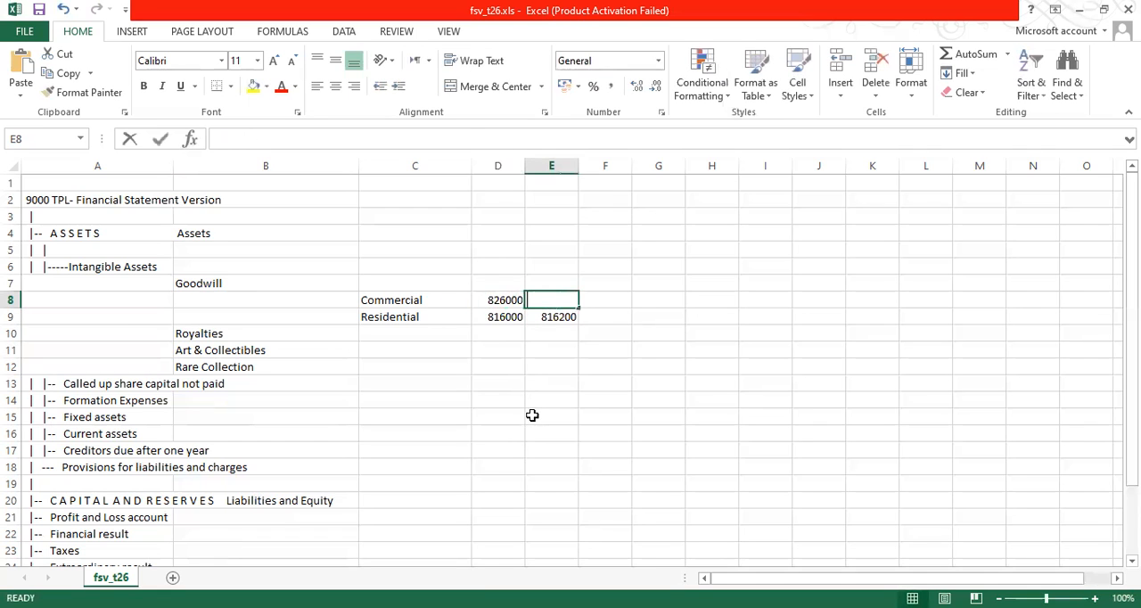
text(82)
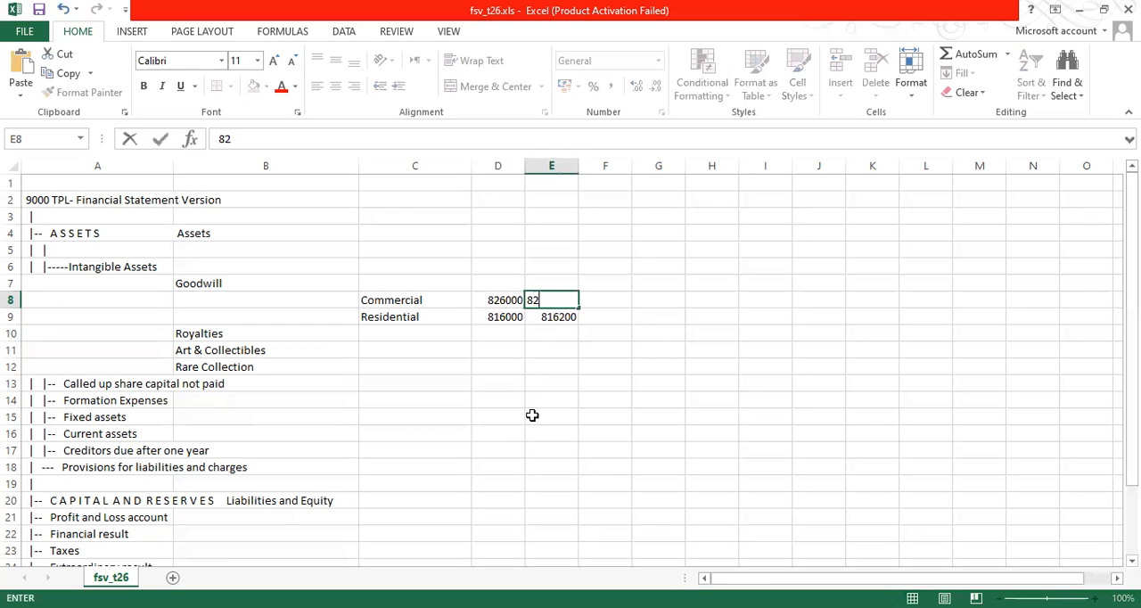
text(6200)
key(Return)
key(Left)
key(Up)
key(Down)
key(Down)
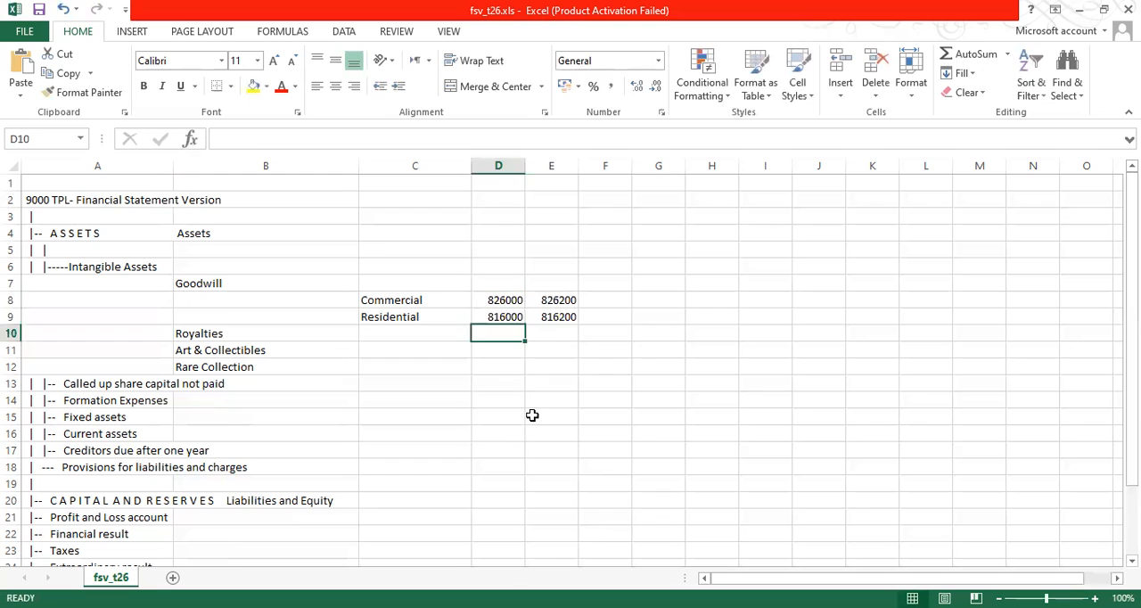
key(Left)
key(Left)
key(Right)
key(Right)
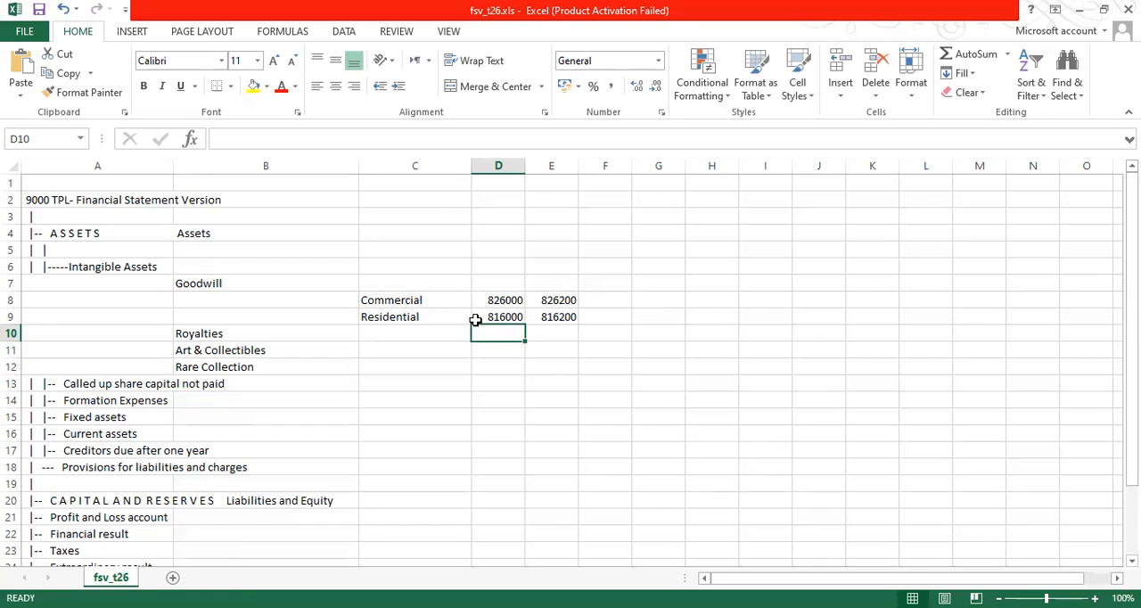
Enter Dr./Cr. in F8 and F9 beside the Commercial and Residential account numbers.
click(433, 332)
click(403, 302)
click(397, 312)
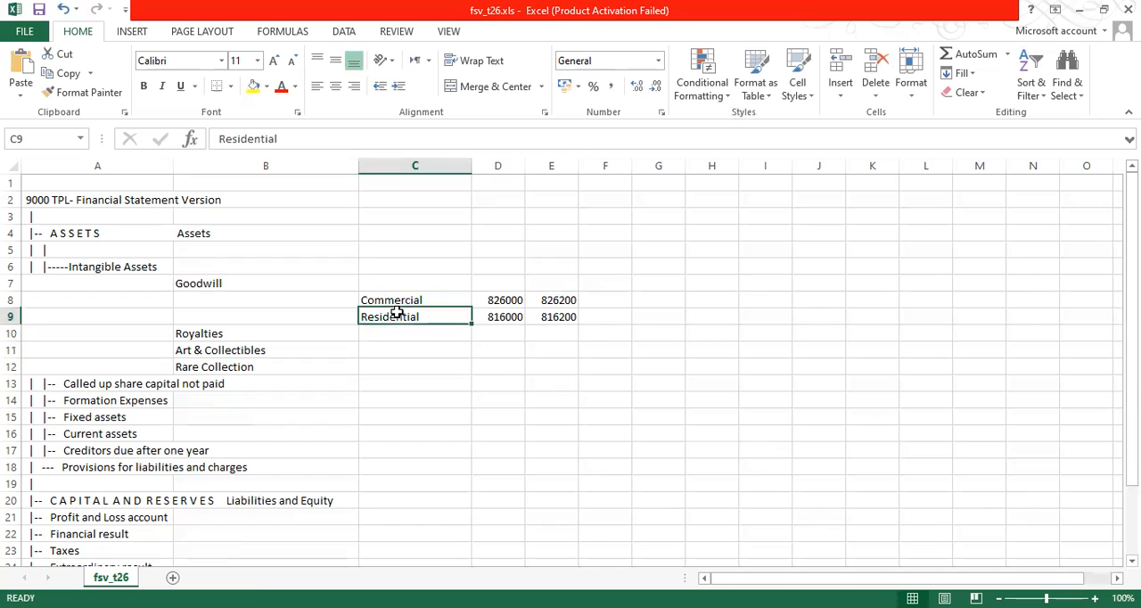
click(402, 299)
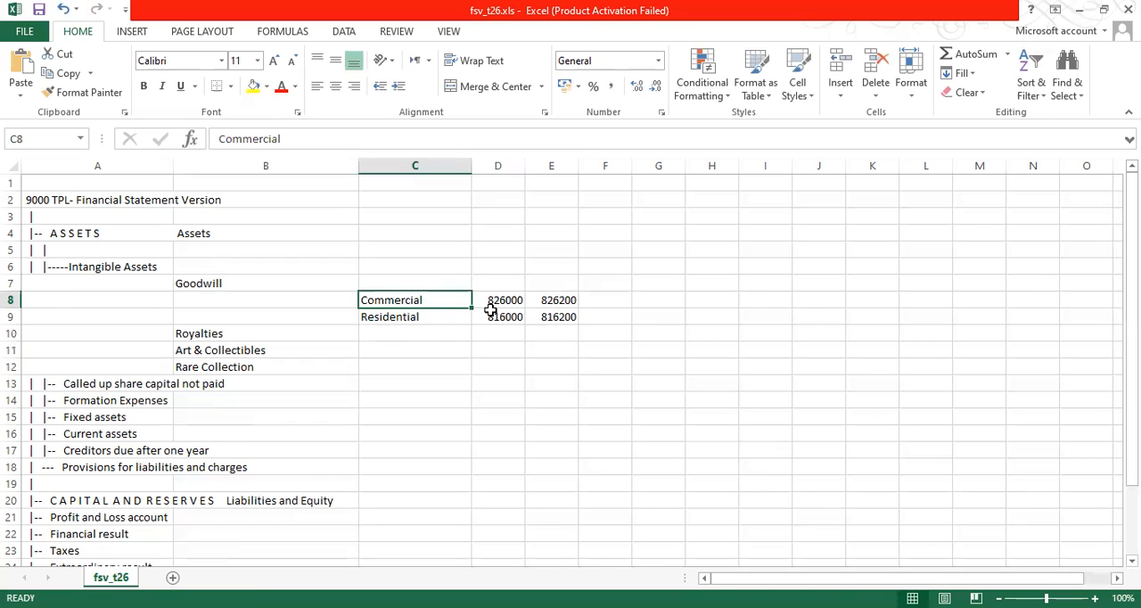
drag(500, 300, 588, 313)
drag(504, 301, 580, 317)
click(595, 308)
text(D)
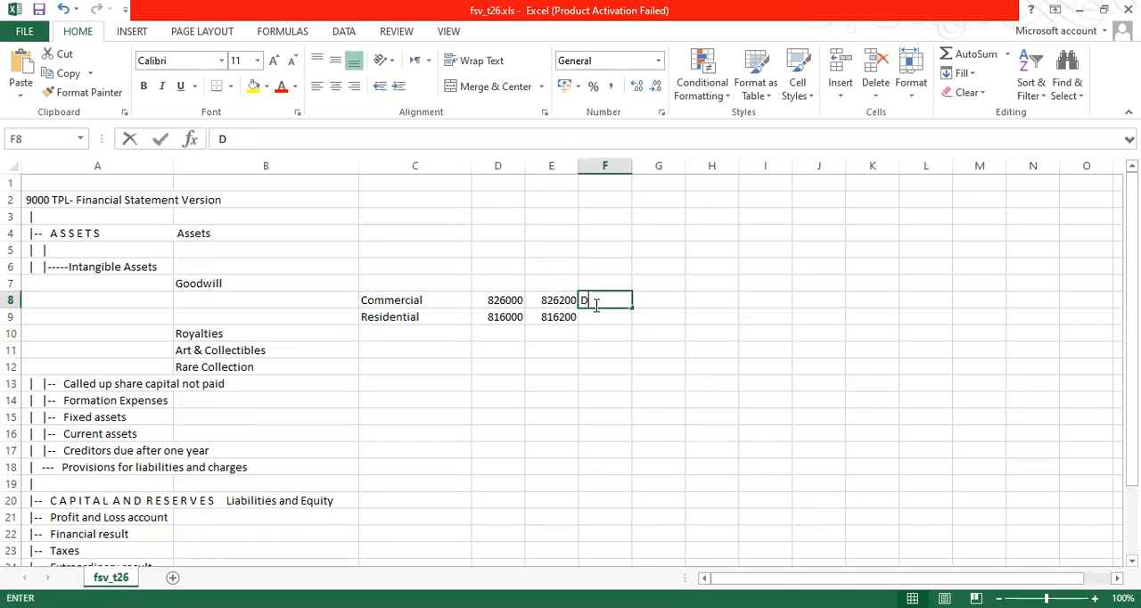
text(r./Cr.)
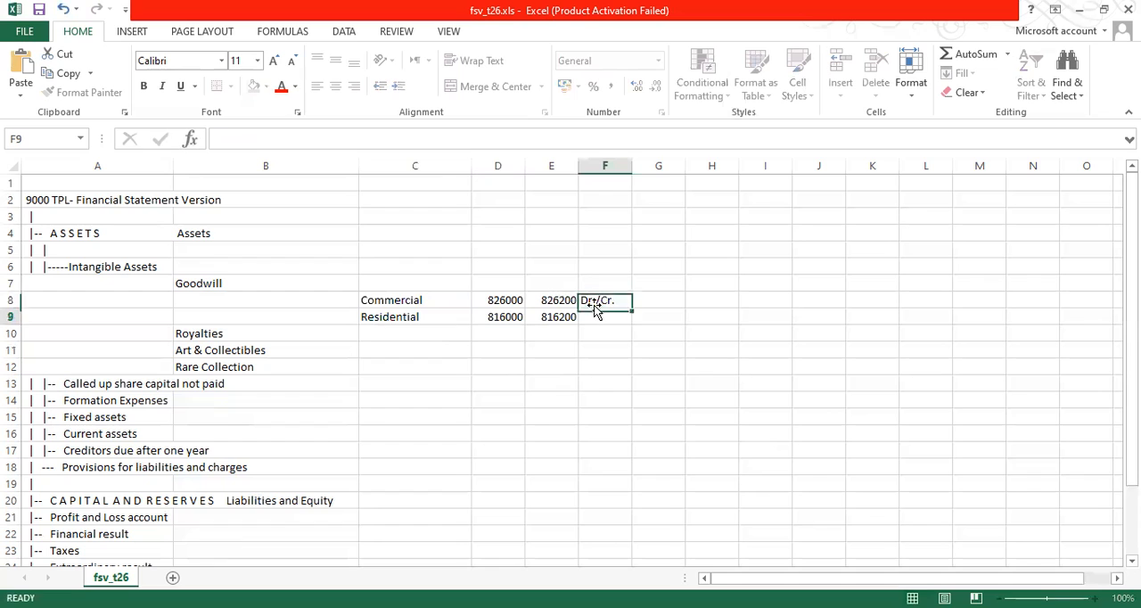
key(Return)
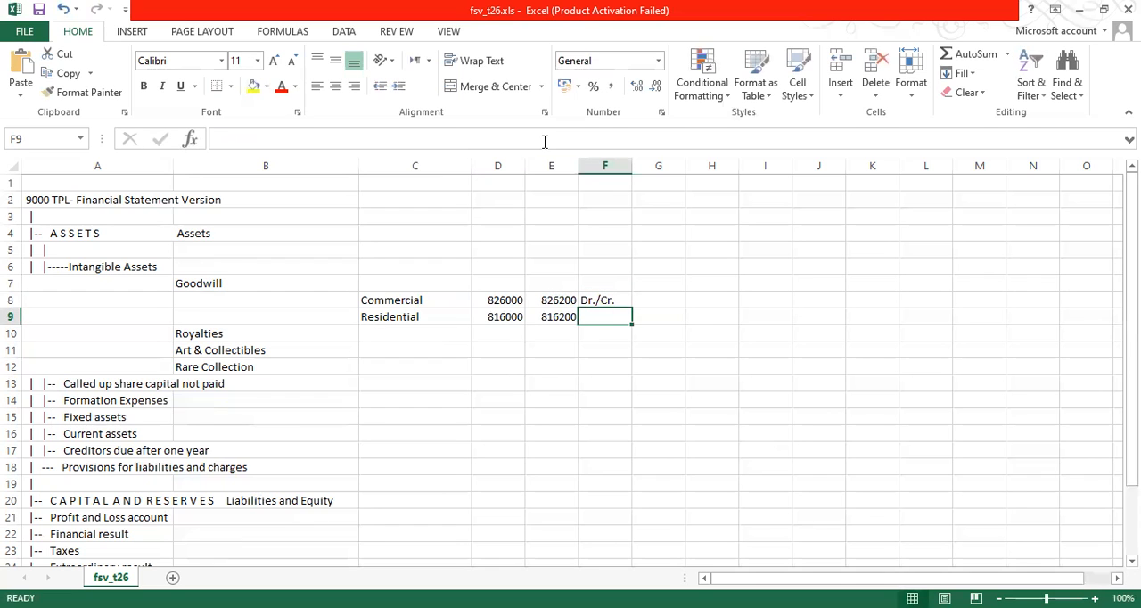
text(Dr./Cr.)
key(Return)
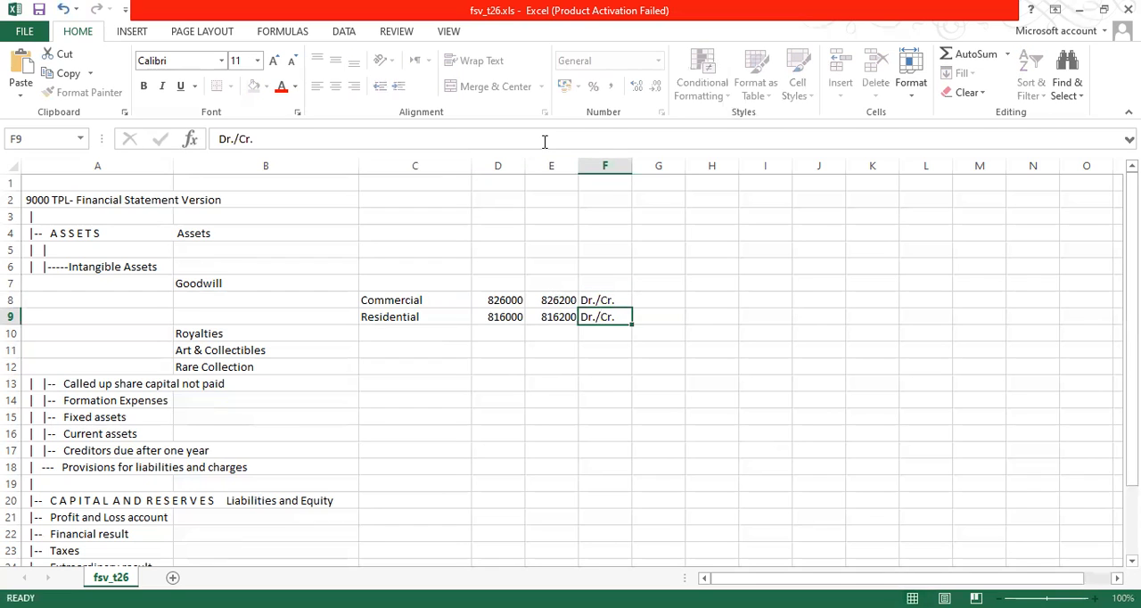
Enter adjust in G8, m.end in H8 and y.end in I8 on the Commercial row.
key(Up)
key(Up)
key(Right)
key(Page_Down)
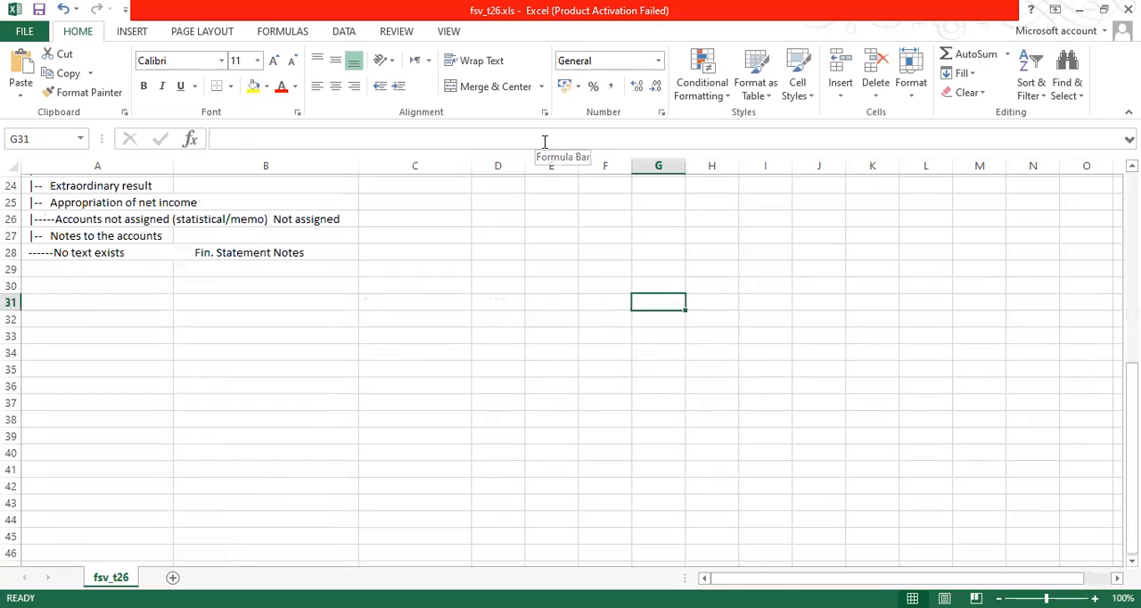
key(Page_Up)
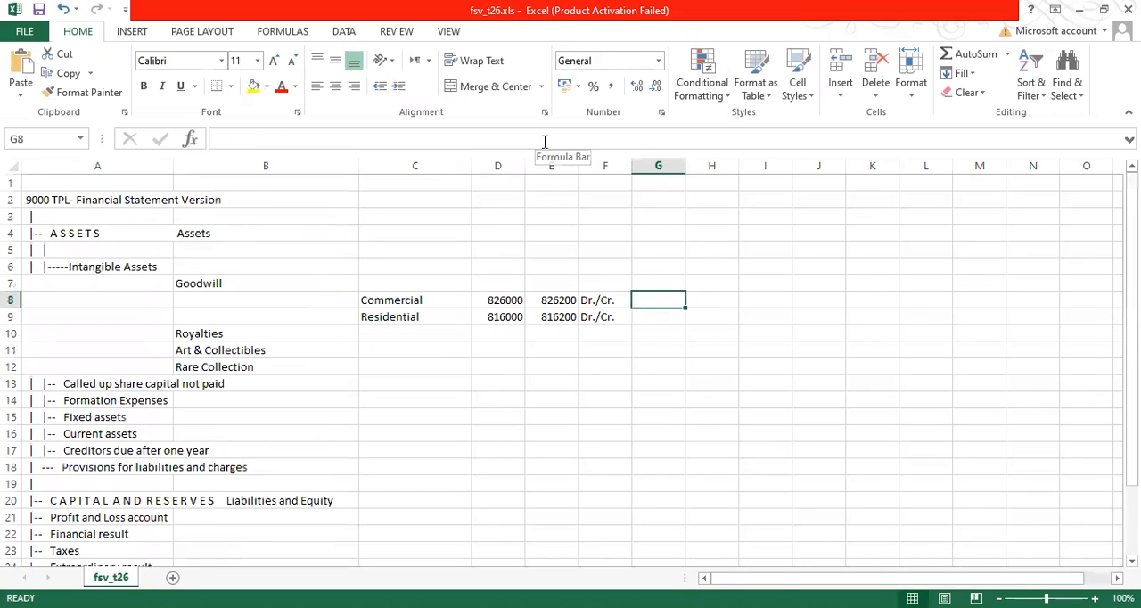
text(adjust)
key(Tab)
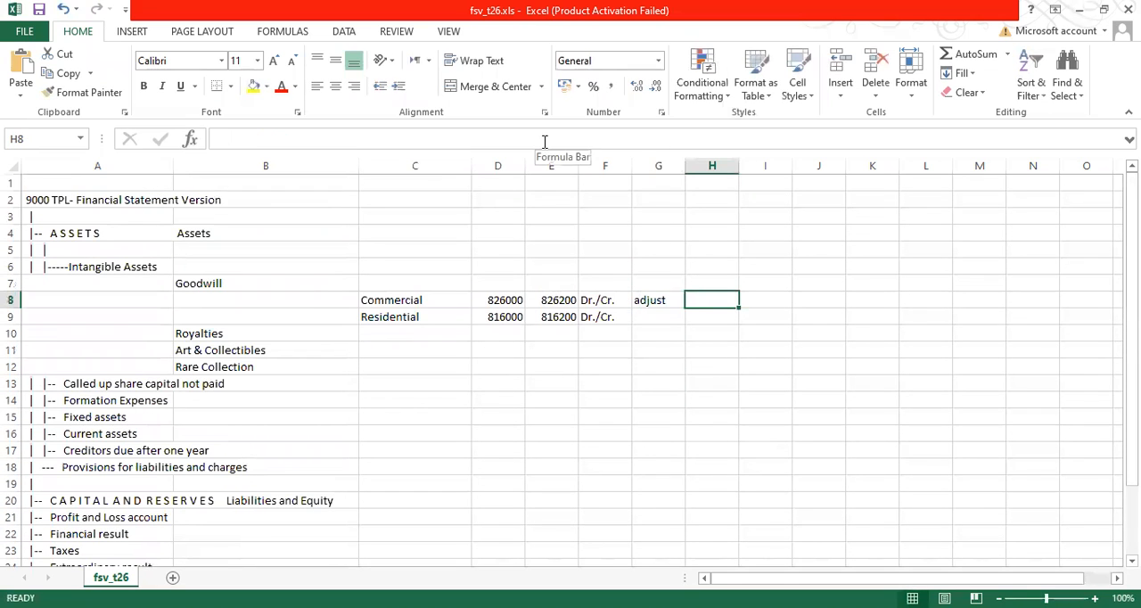
text(mon)
key(BackSpace)
text(.end)
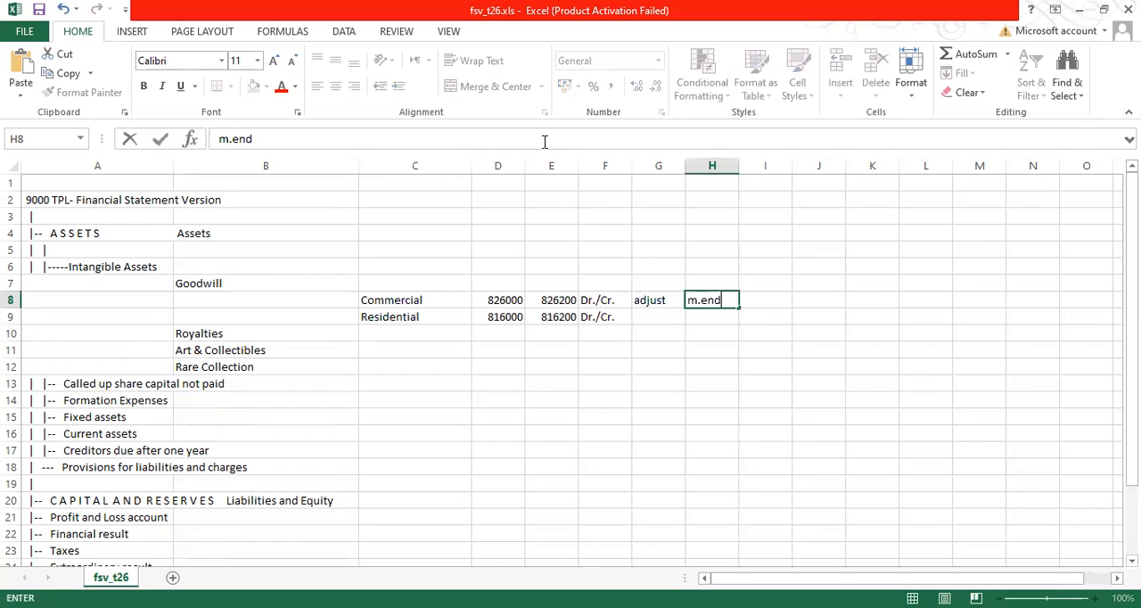
key(Tab)
text(y.end)
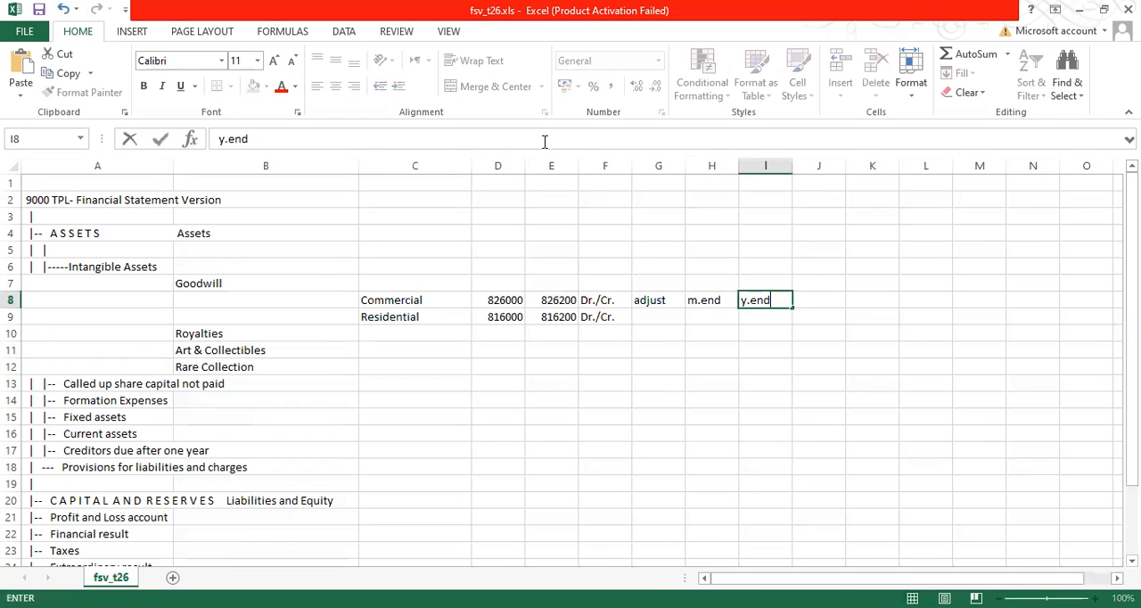
key(Tab)
Clear the contents of F8:I9 beside the Commercial and Residential account numbers.
key(Left)
key(Left)
key(Left)
key(Left)
key(Left)
key(Left)
key(Left)
key(Left)
key(Left)
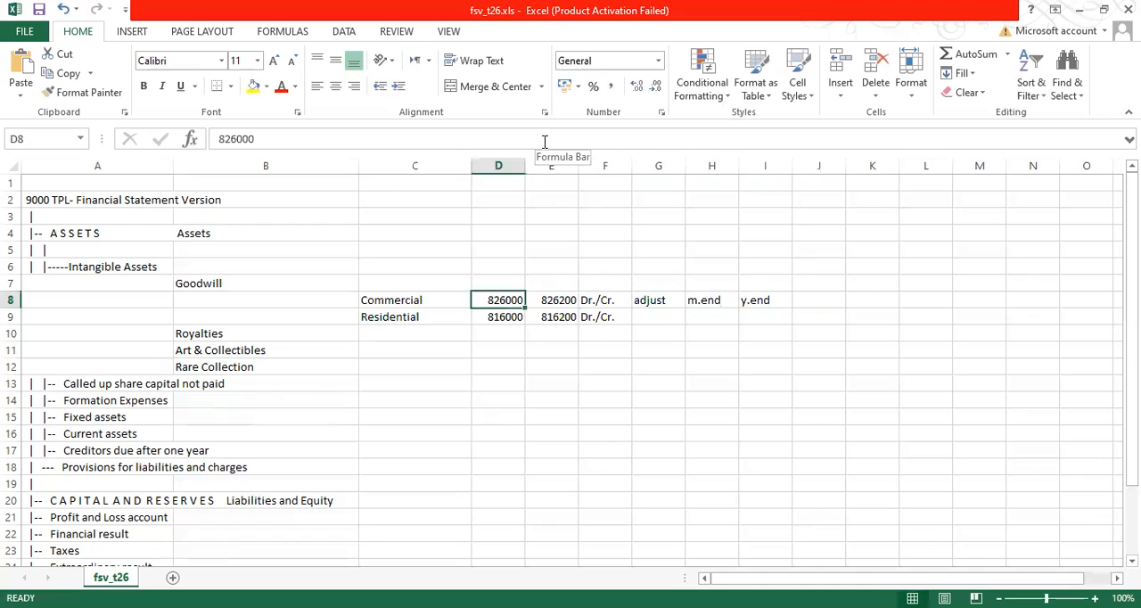
key(Right)
key(Right)
key(Right)
key(Right)
key(Right)
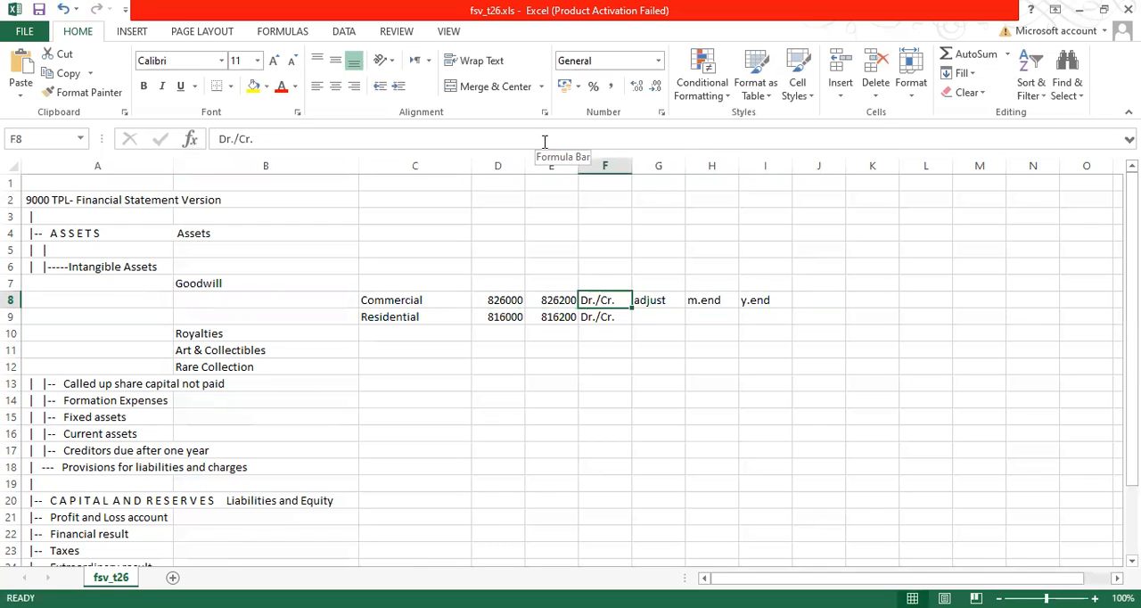
key(Left)
key(Left)
key(Right)
key(Right)
key(shift+Down)
key(shift+Right)
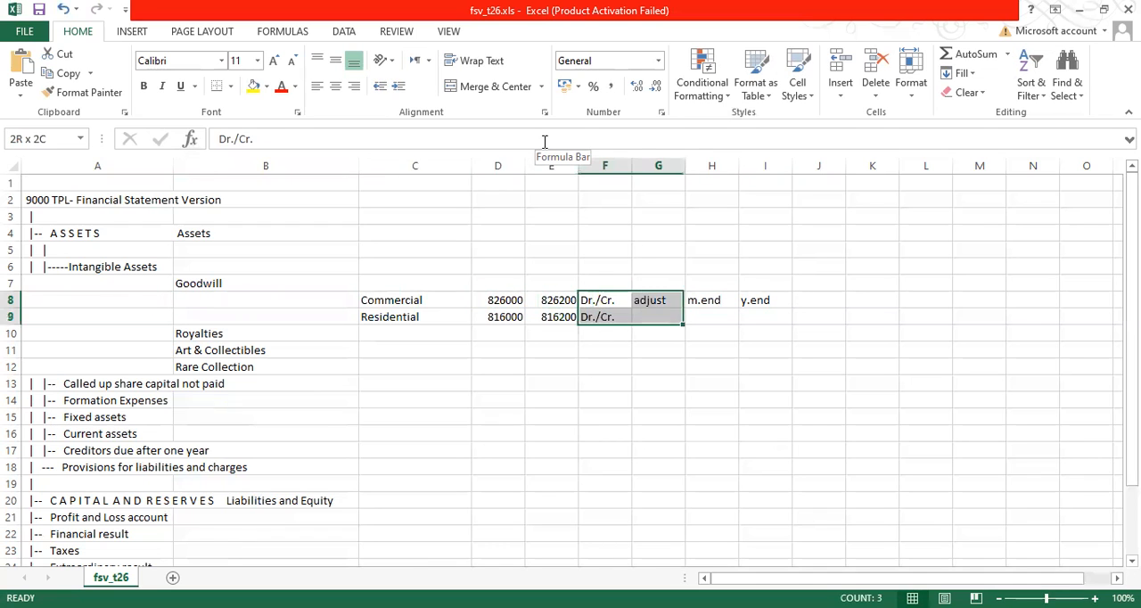
key(shift+Right)
key(shift+Right)
key(shift+Right)
key(shift+Left)
key(BackSpace)
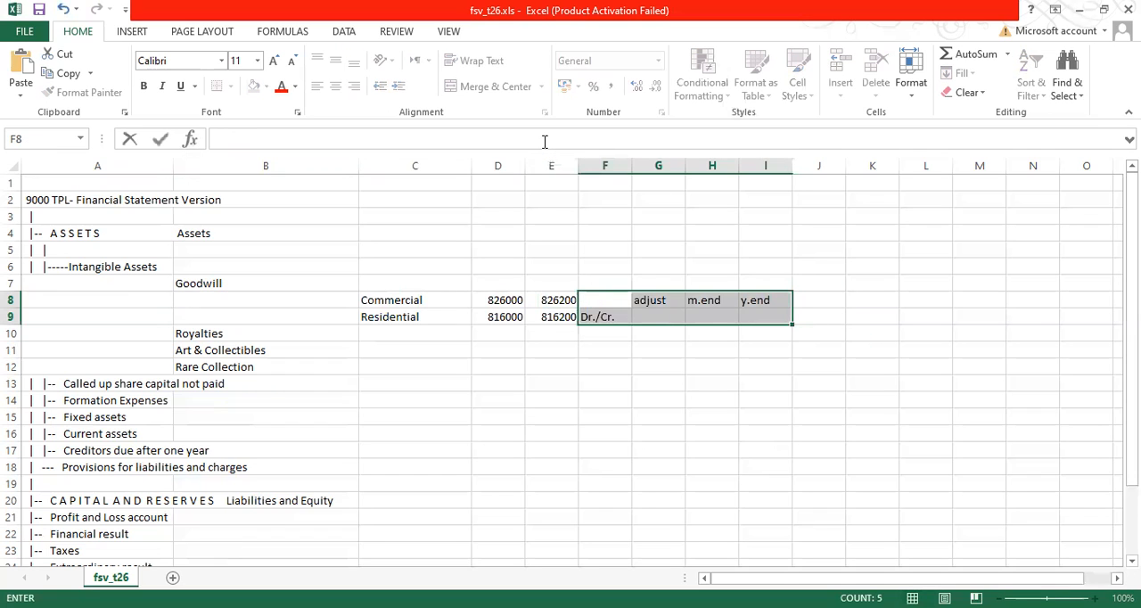
key(Escape)
key(Delete)
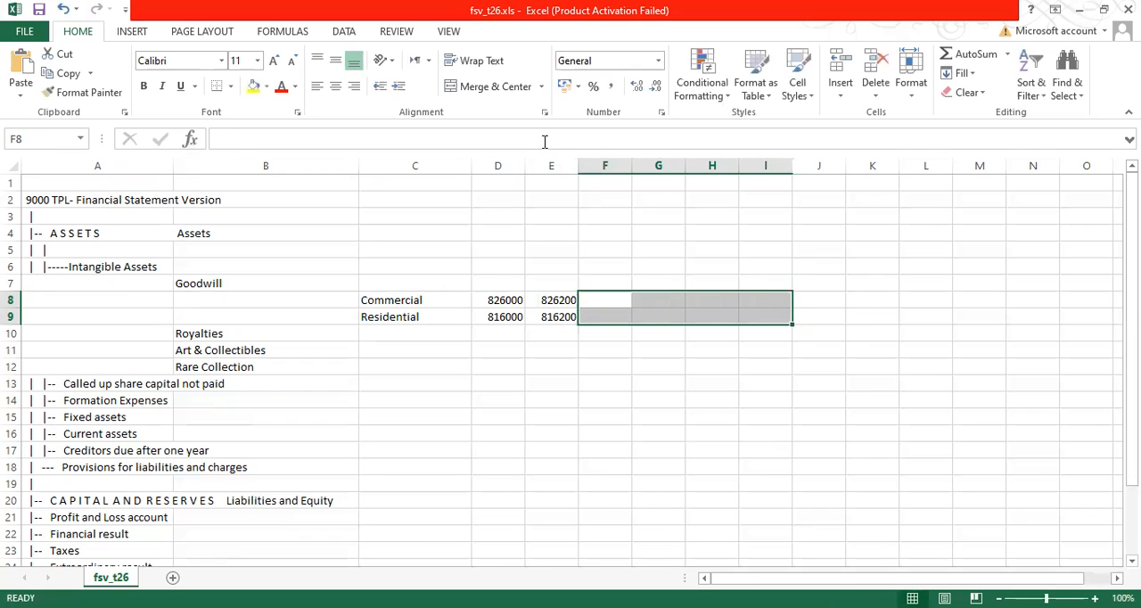
Select the empty cells F1 to N1 above the account assignments.
key(Up)
key(Up)
key(Up)
key(Up)
key(Up)
key(Up)
key(Up)
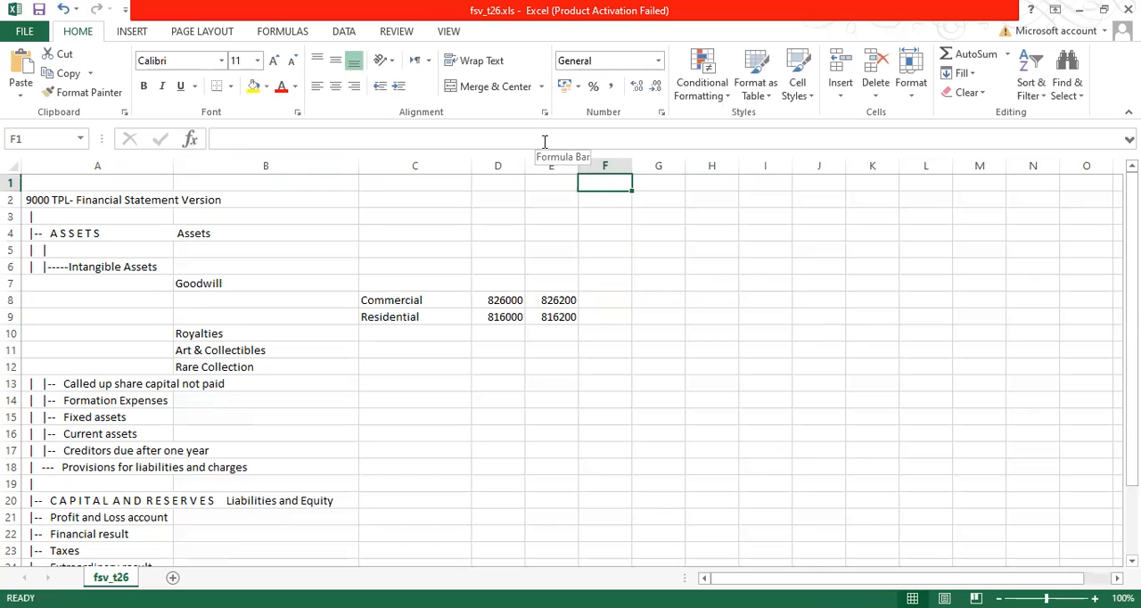
drag(606, 182, 1037, 190)
click(615, 180)
click(605, 183)
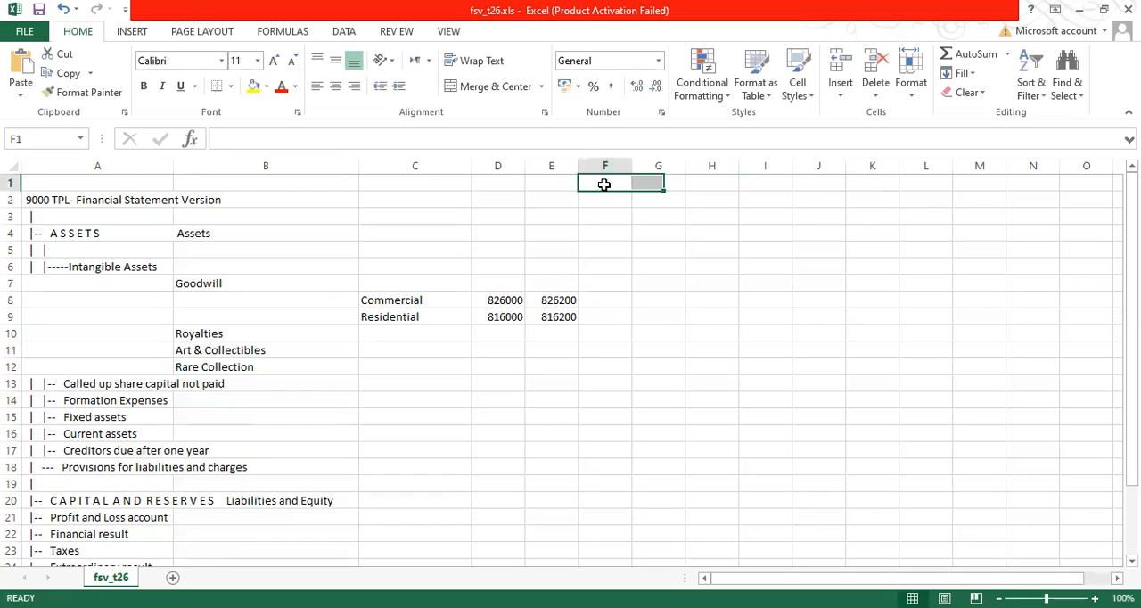
drag(604, 182, 1010, 177)
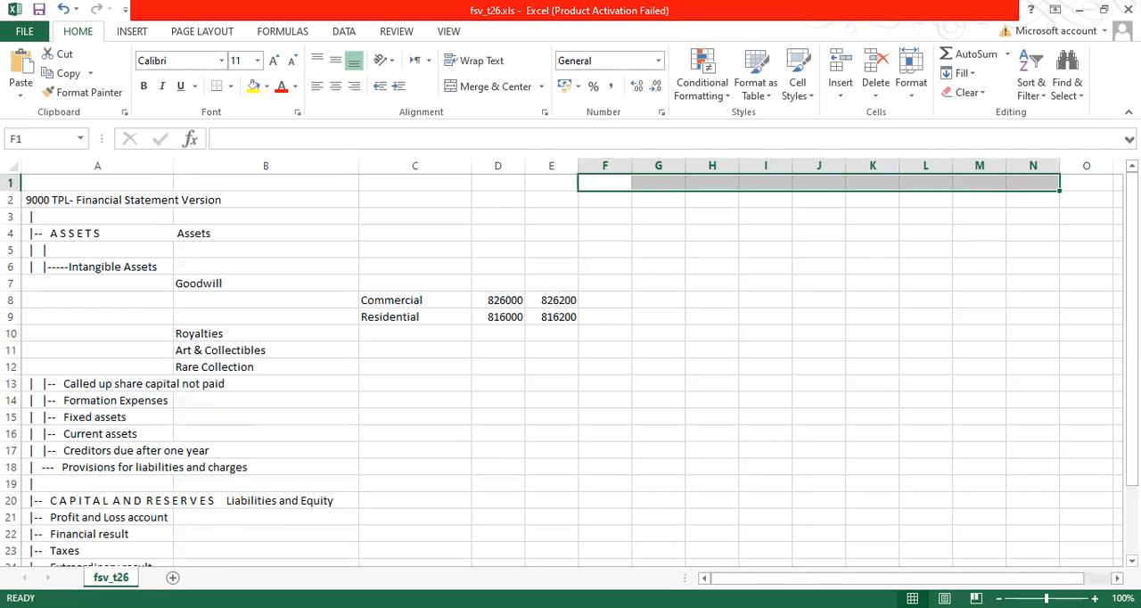
Switch to SAP and leave the financial statement version and its version selection, returning to the SAP Easy Access screen.
key(alt+Tab)
click(73, 82)
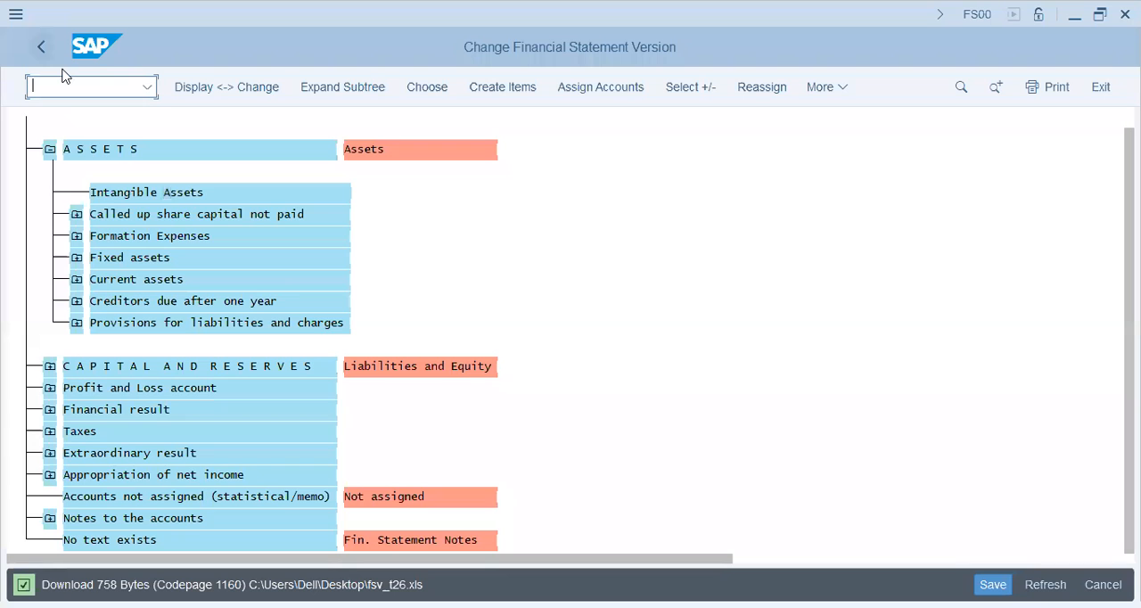
key(F3)
click(415, 438)
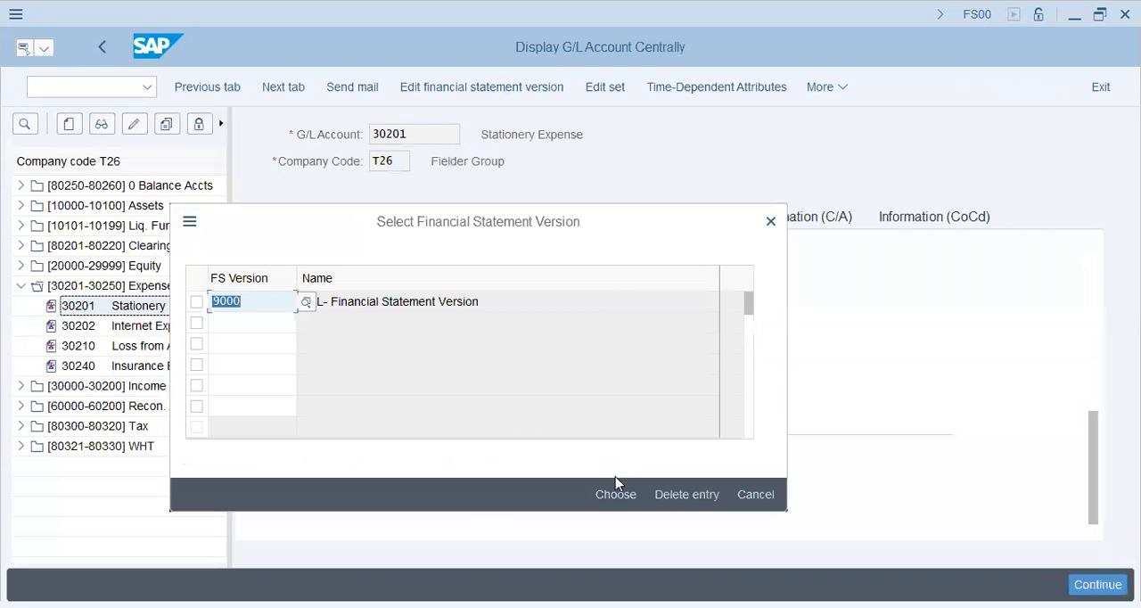
click(749, 494)
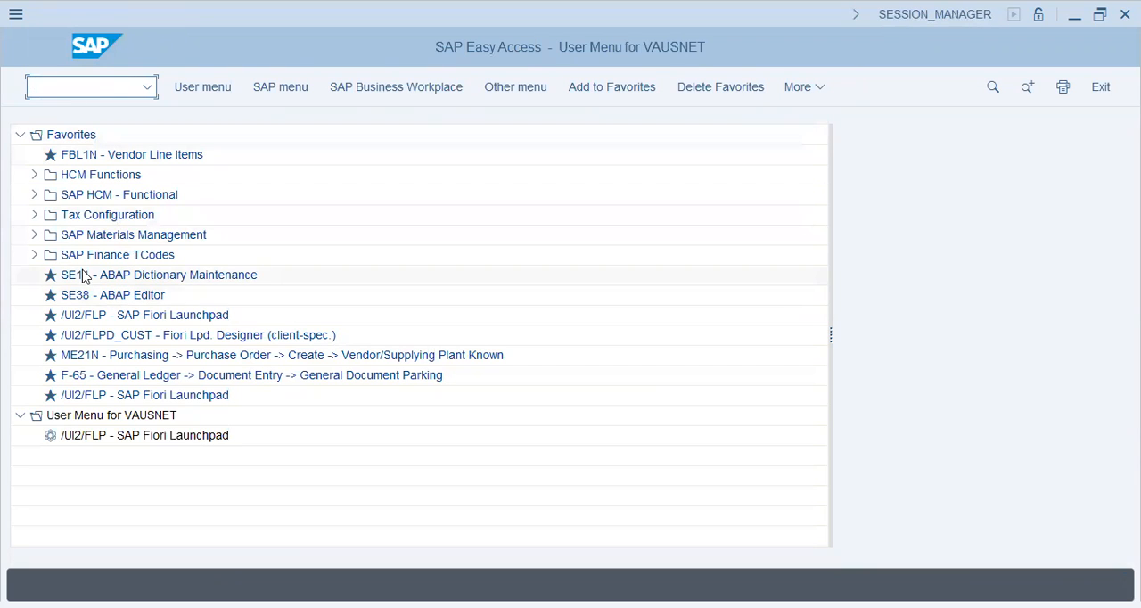
Collapse the Favorites folder and display the standard SAP menu instead of the user menu.
click(20, 135)
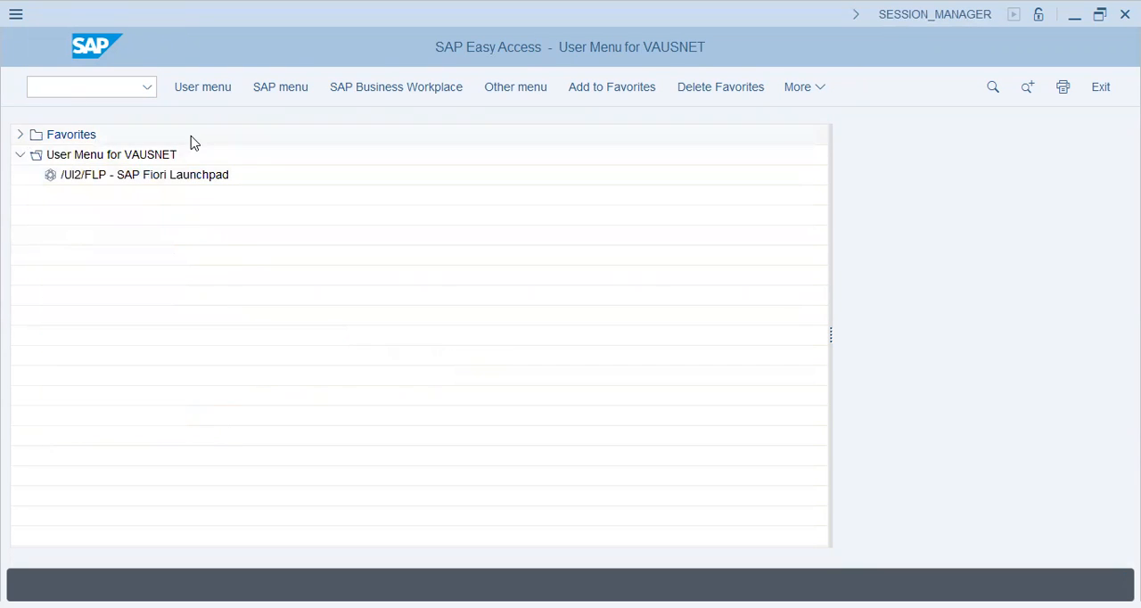
click(295, 87)
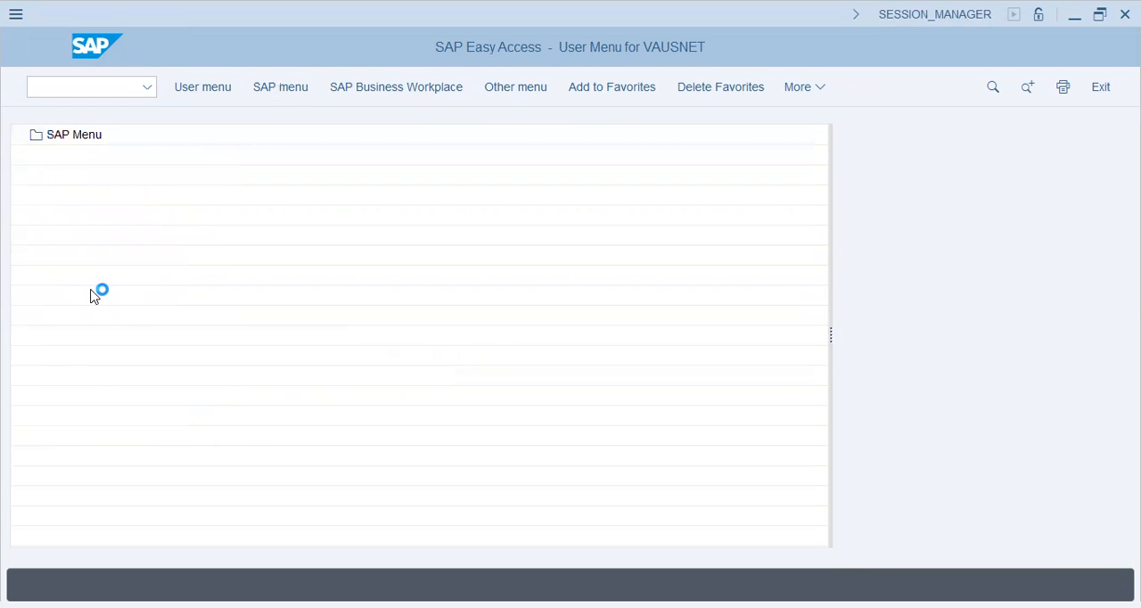
click(20, 135)
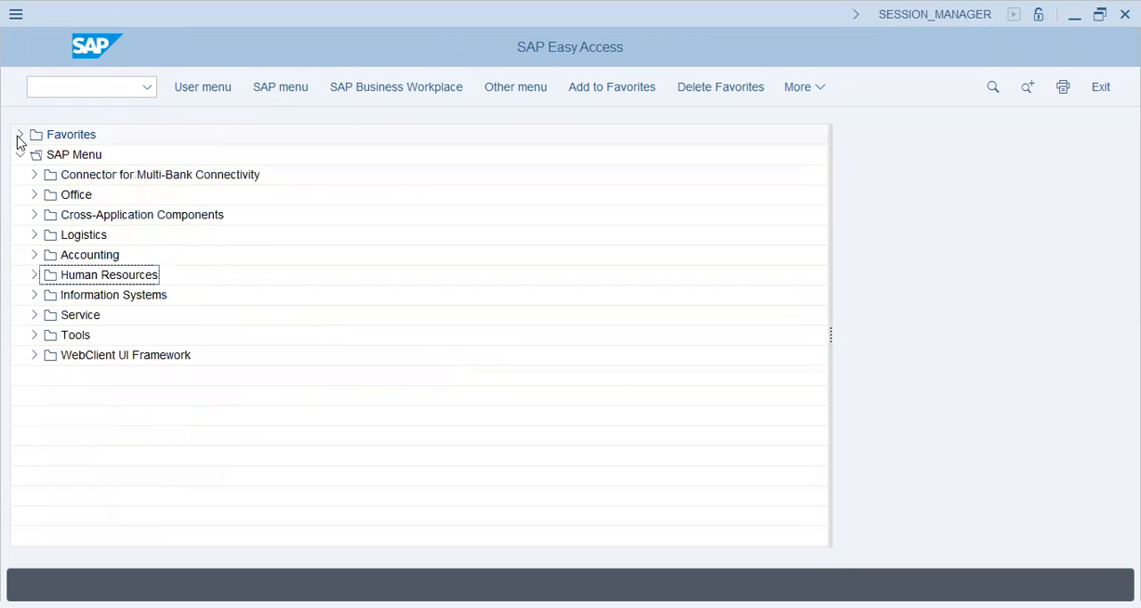
Expand Accounting, Financial Accounting, General Ledger, Master Records and G/L Accounts down to the Collective Processing transactions, narrowing the navigation area.
click(34, 255)
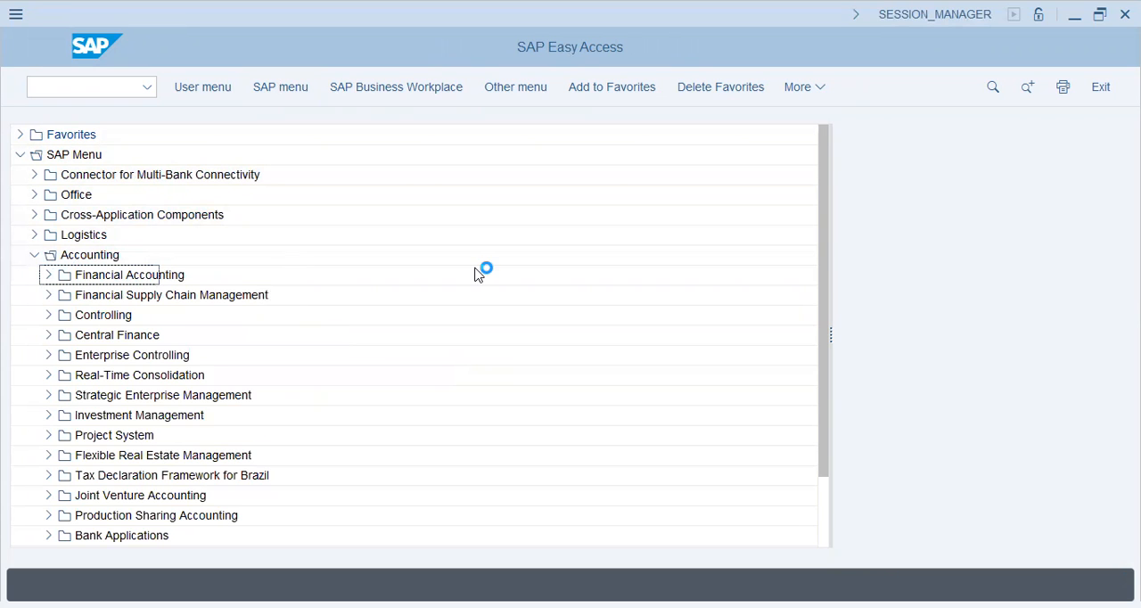
drag(829, 235, 369, 247)
click(48, 275)
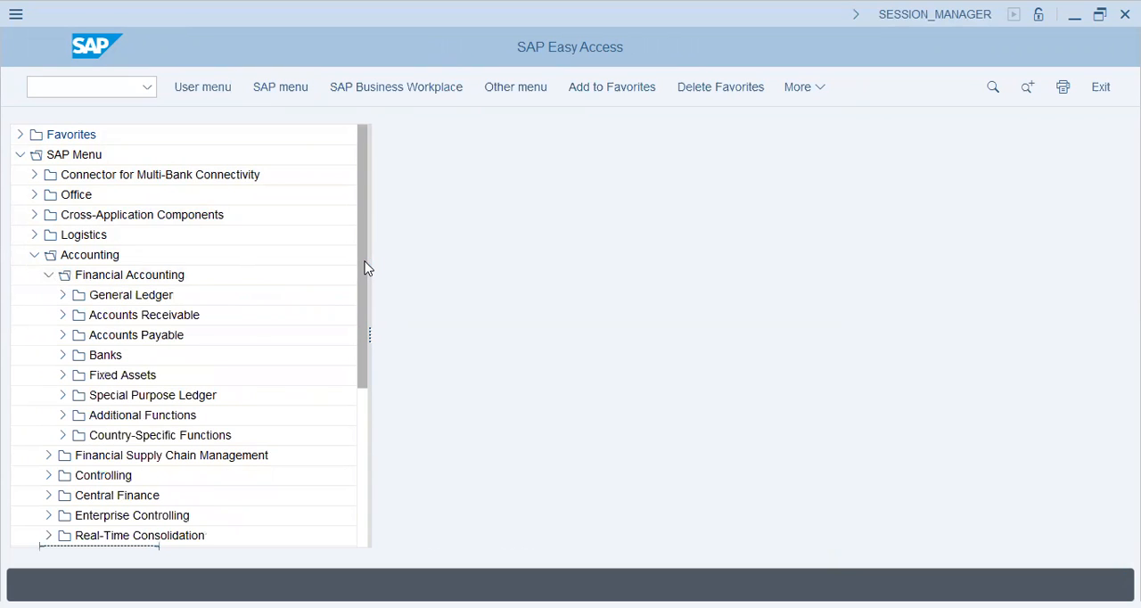
click(62, 295)
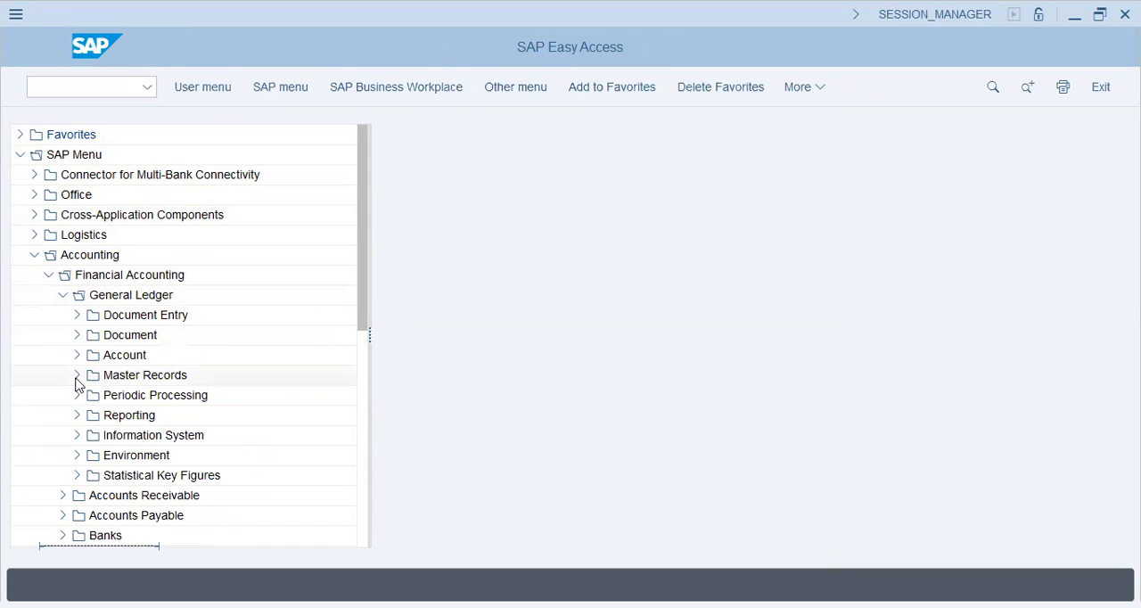
click(77, 375)
click(93, 397)
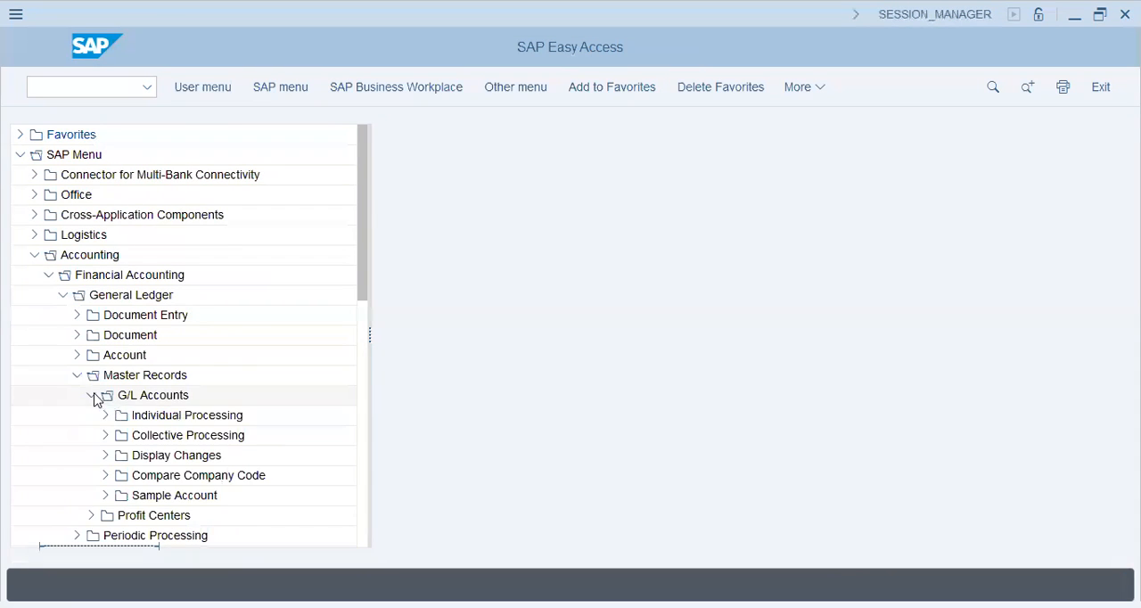
click(166, 440)
click(105, 437)
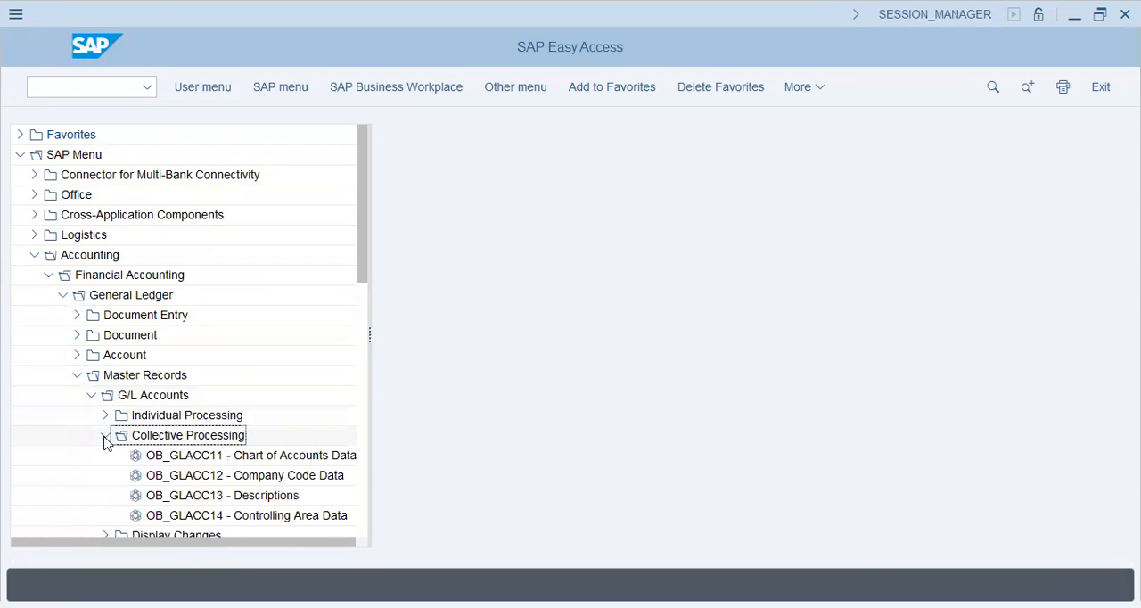
Open the G/L account mass maintenance for company code data, OB_GLACC12, and continue past the warning.
click(216, 455)
click(222, 474)
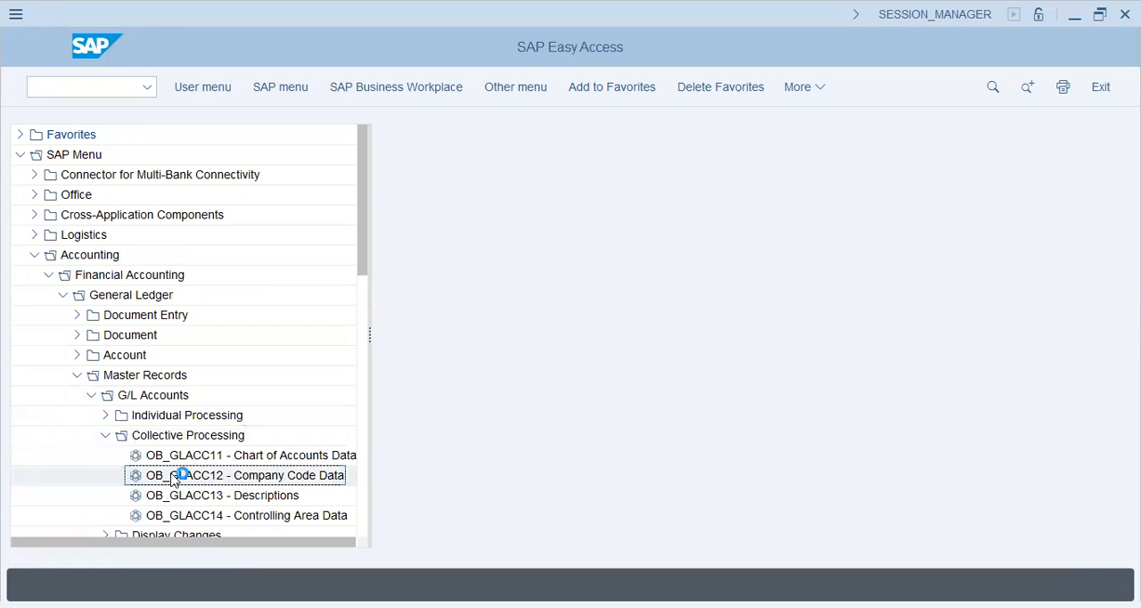
double_click(176, 479)
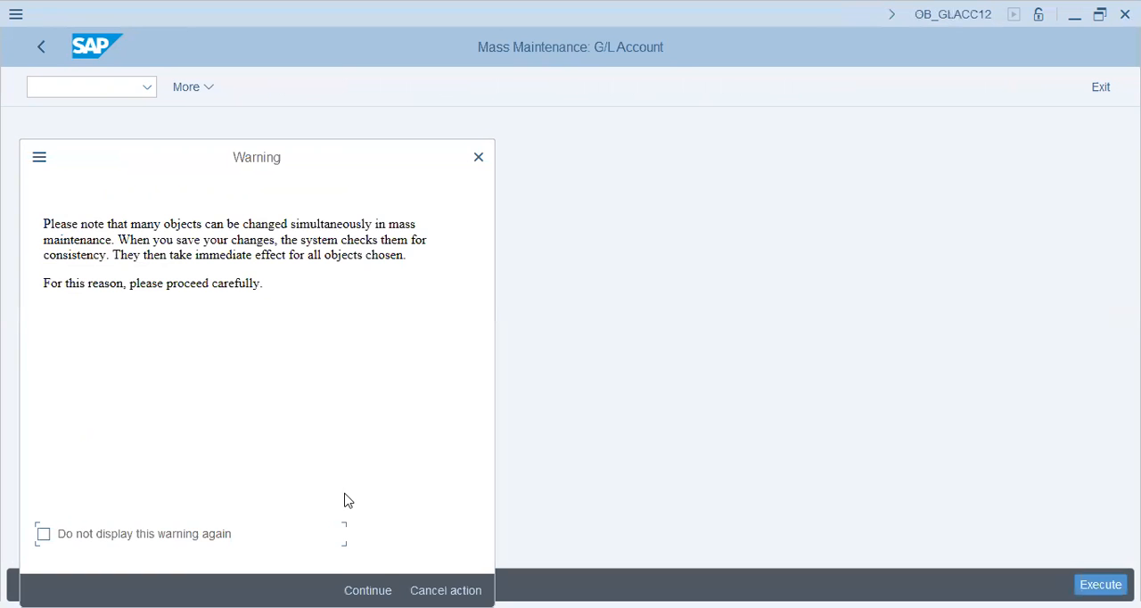
key(Return)
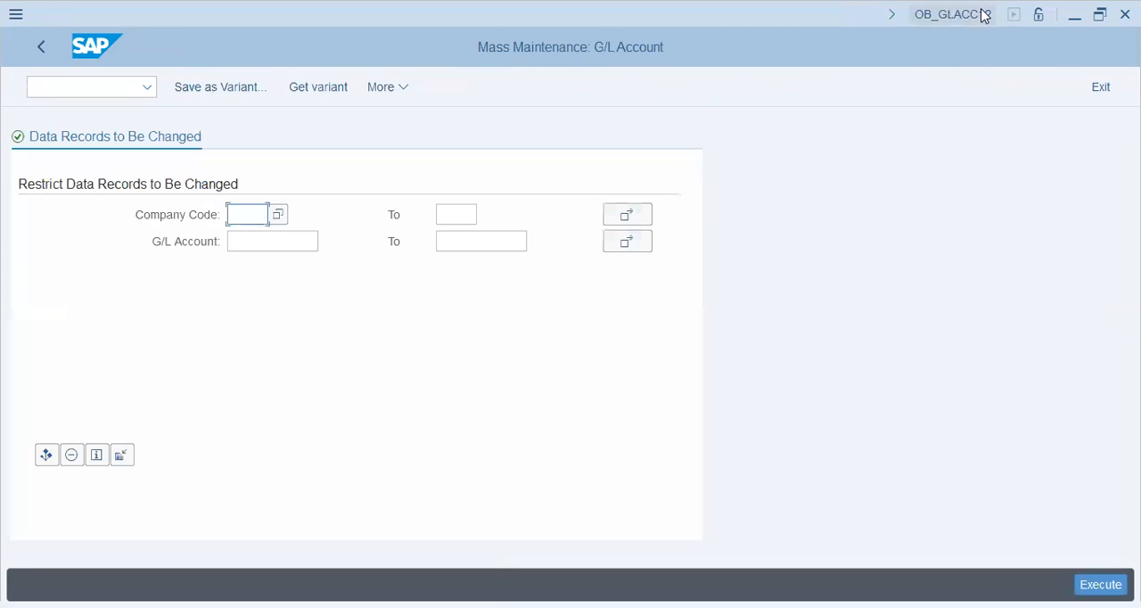
Restrict the data records for mass maintenance to company code T26.
click(477, 239)
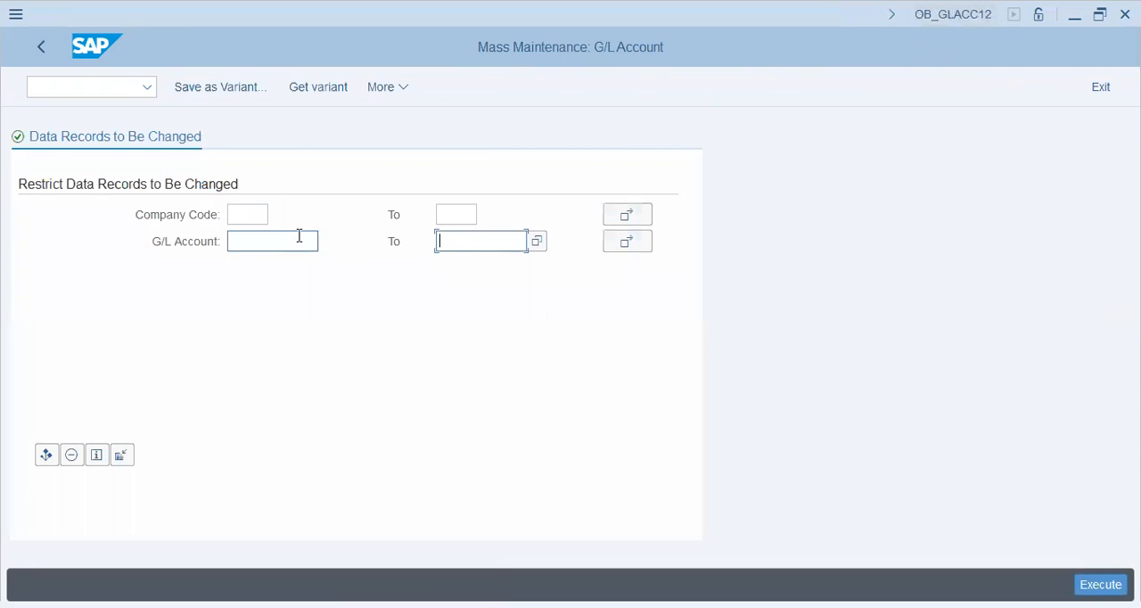
click(256, 220)
text(t26)
key(Return)
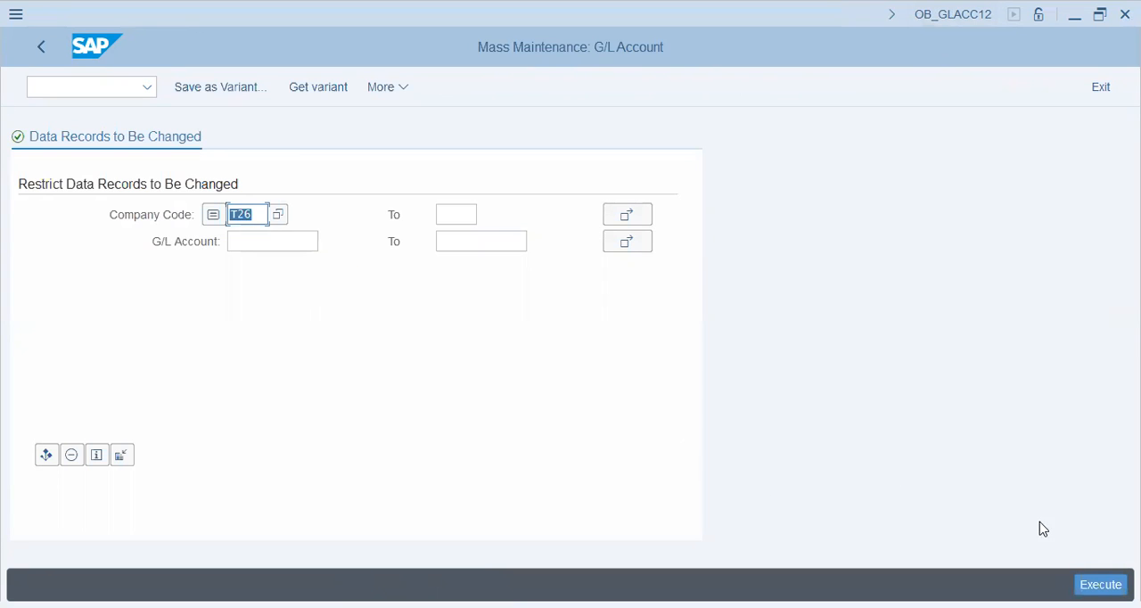
List the company code data of the T26 G/L accounts and look through all the records.
key(F8)
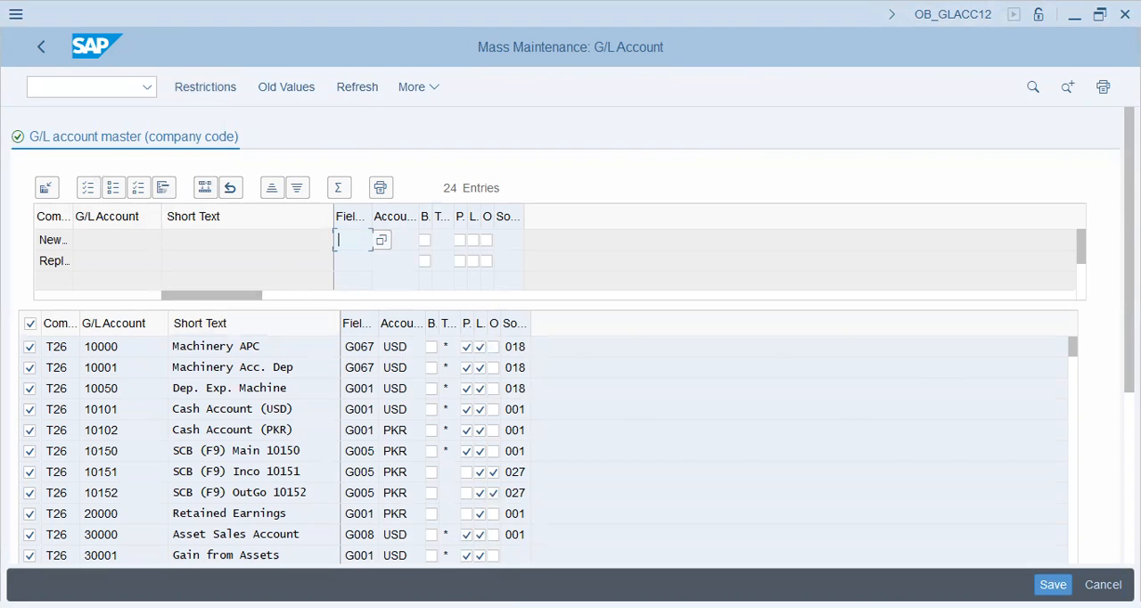
scroll(570, 357, down, 5)
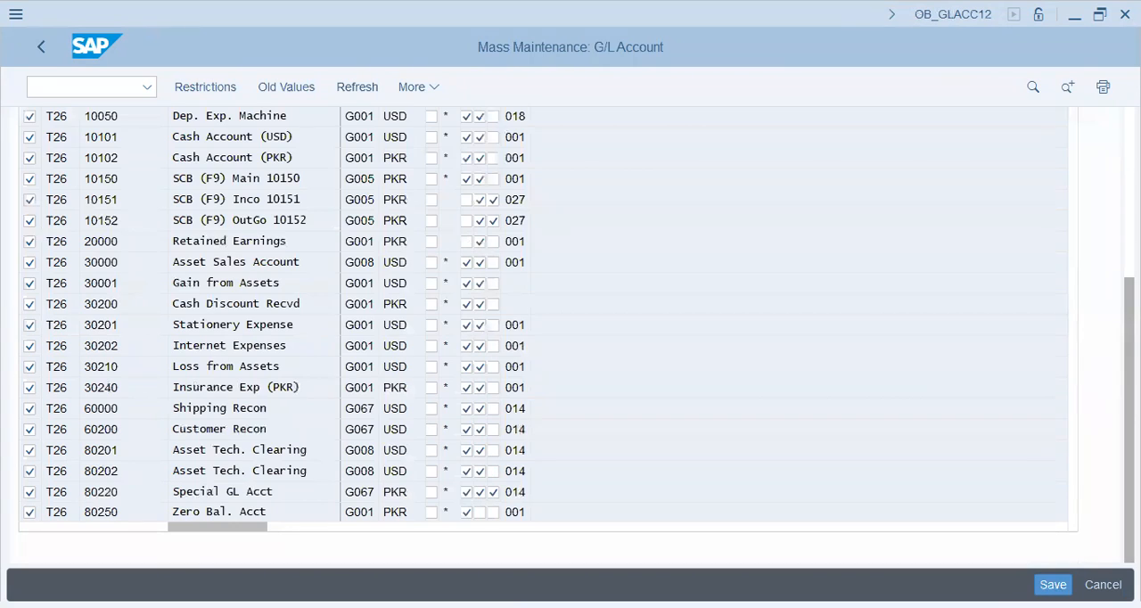
scroll(571, 356, up, 5)
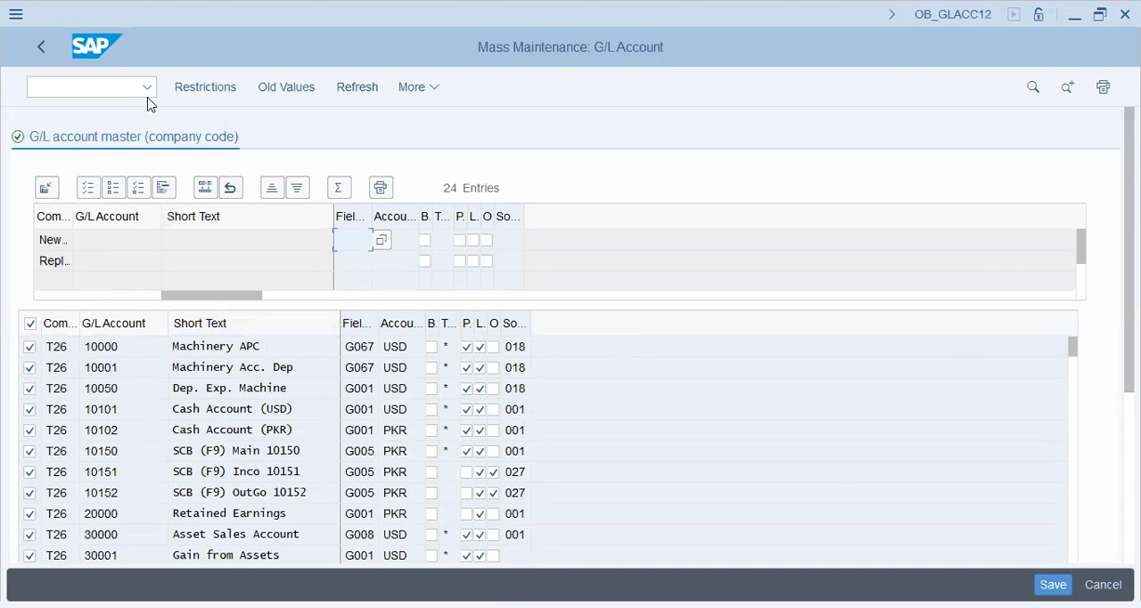
Try to export the G/L account list to a local file with the command %pc.
click(425, 95)
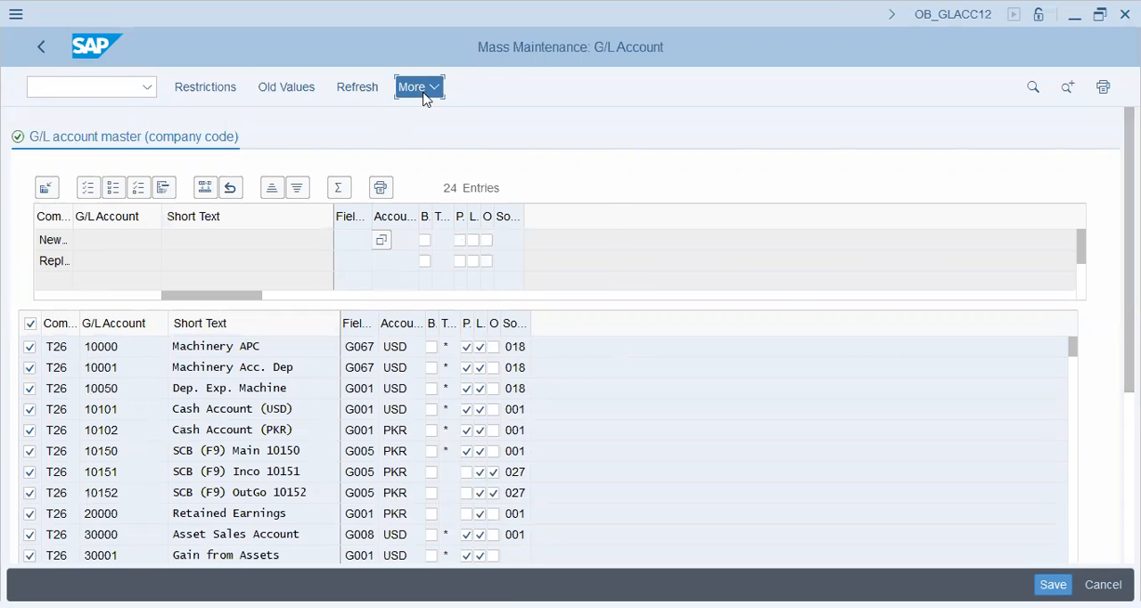
mouse_move(436, 119)
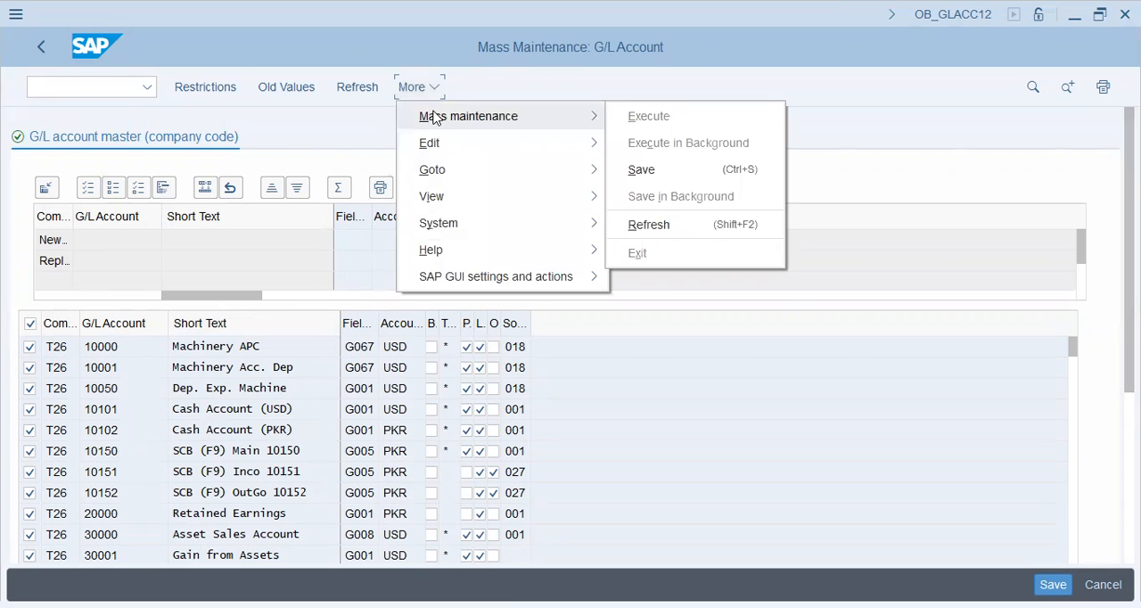
mouse_move(495, 190)
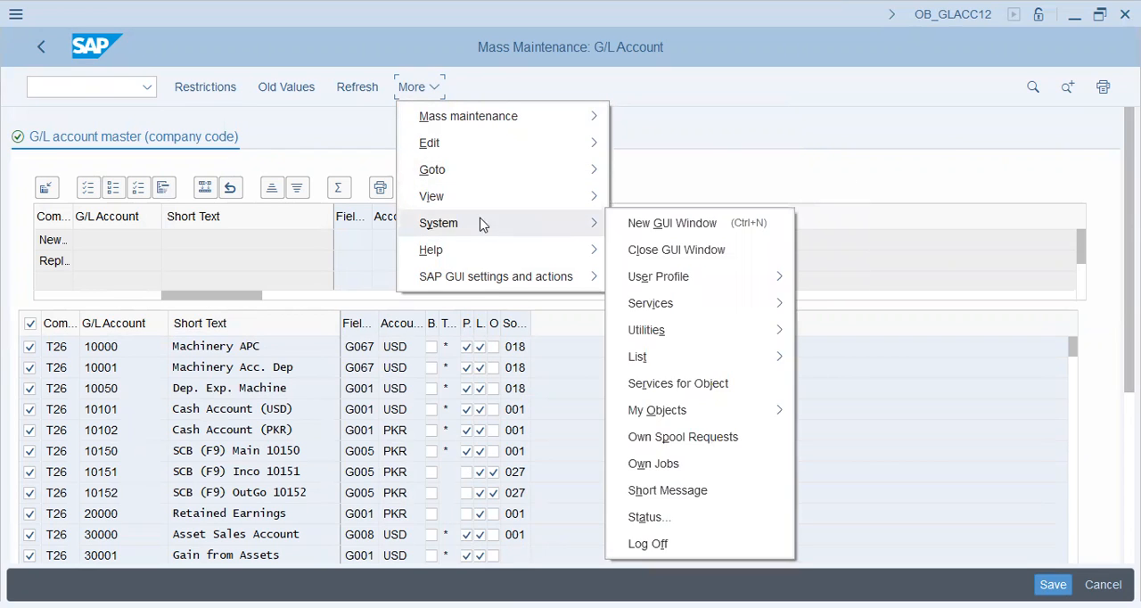
click(131, 89)
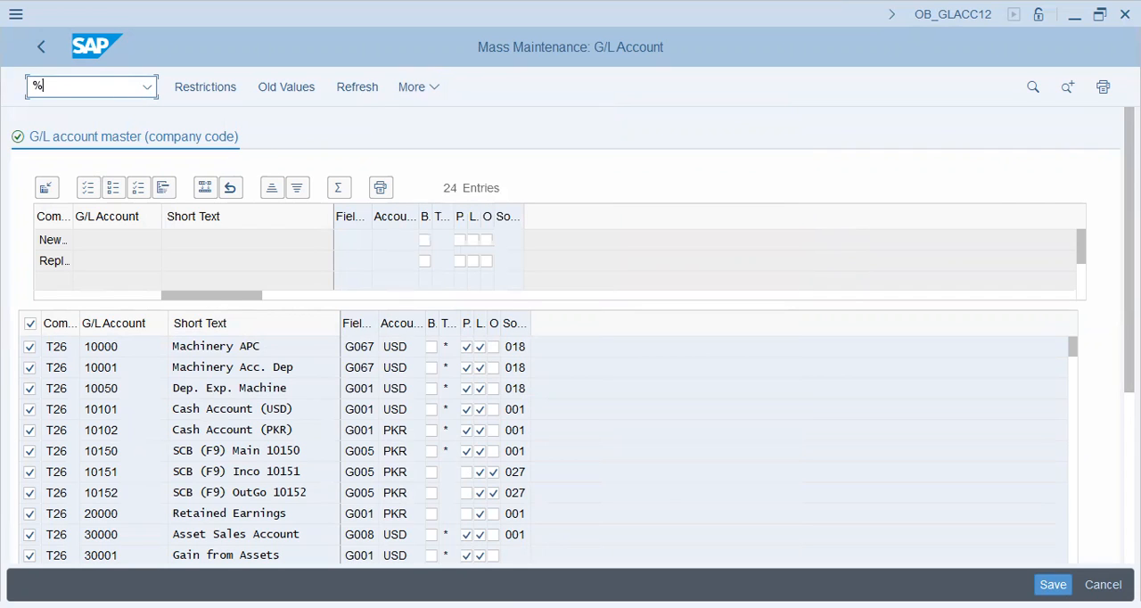
text(%pc)
key(Return)
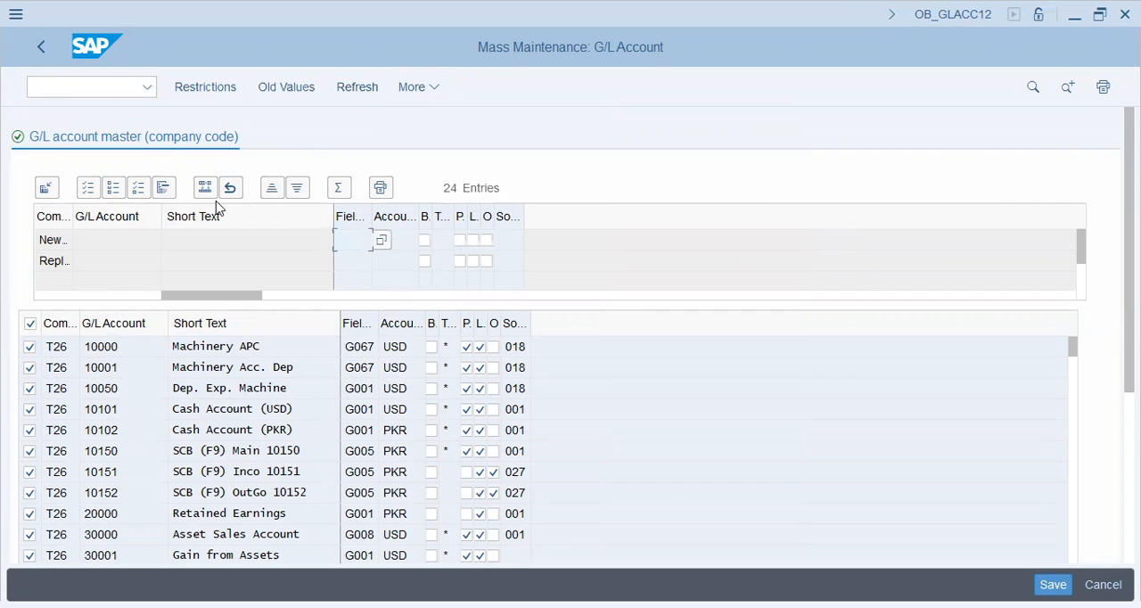
Return to the data restrictions and add Authorization Group, Balances in Local Crcy Only and Exchange Rate Difference Key as selection criteria.
click(37, 51)
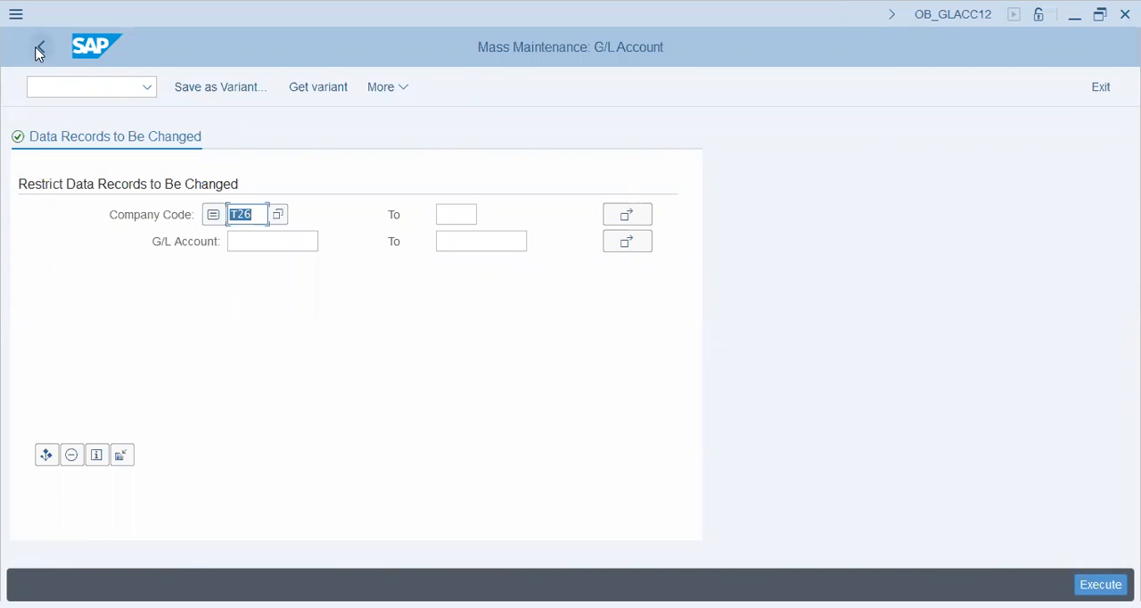
click(124, 455)
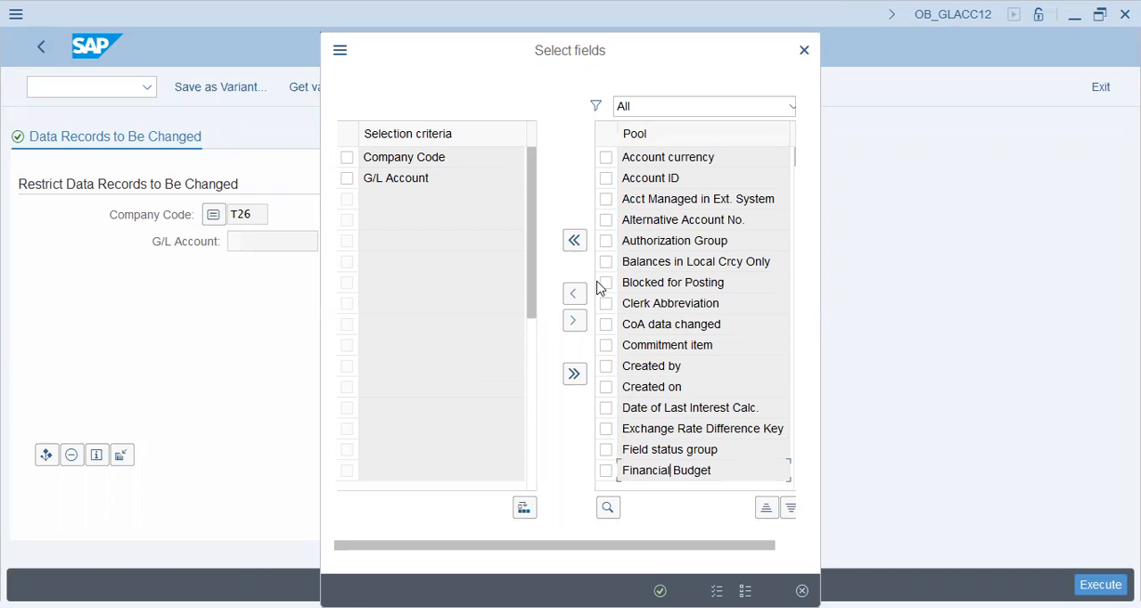
click(606, 241)
click(607, 262)
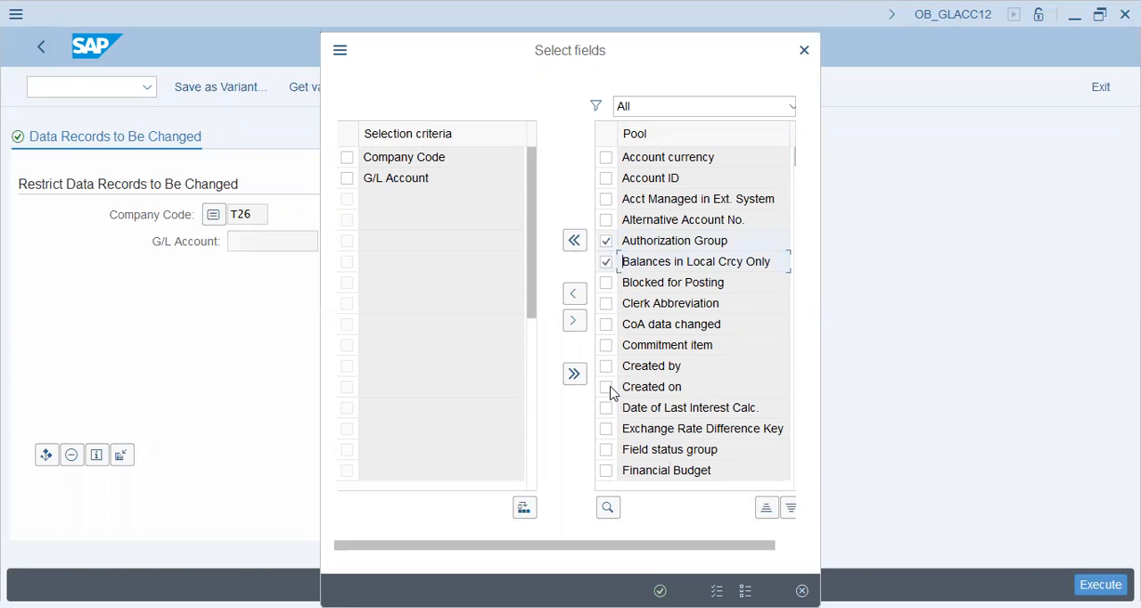
click(608, 430)
click(574, 296)
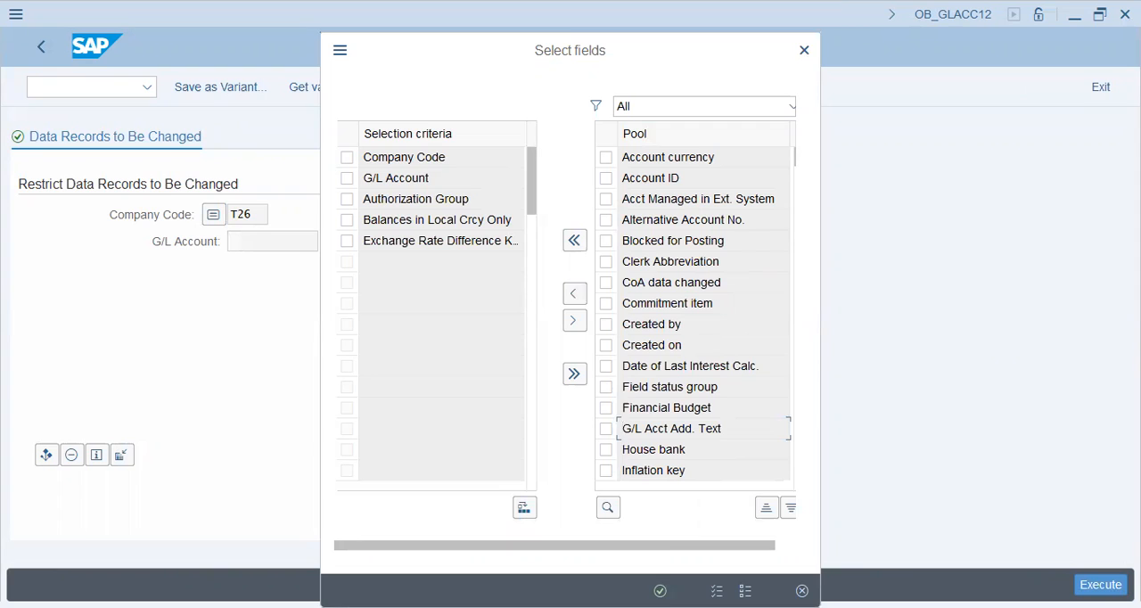
key(Return)
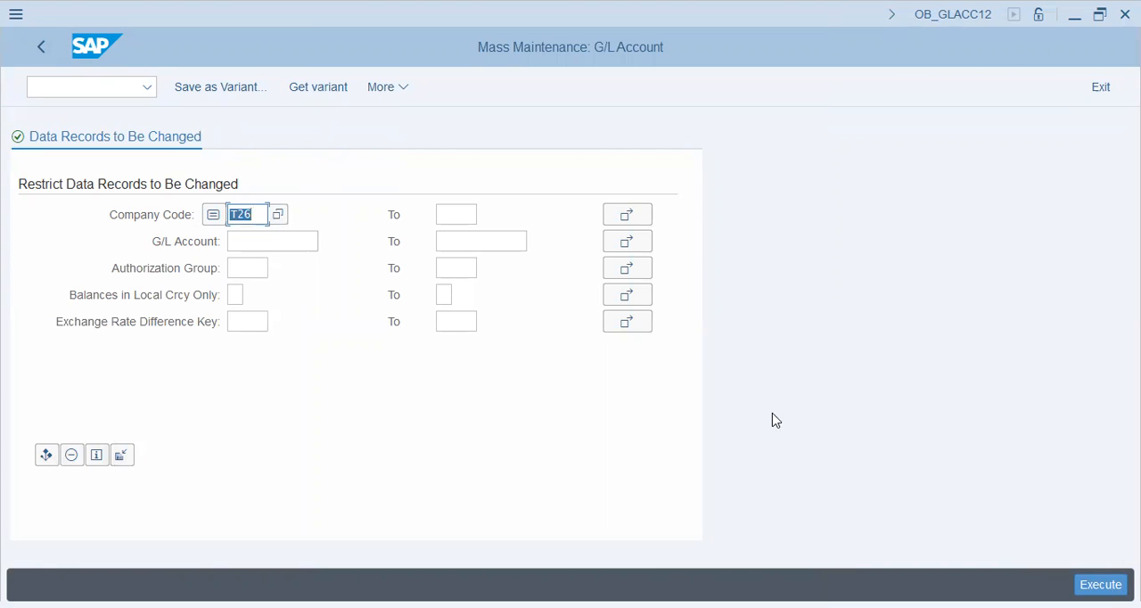
Run the T26 account selection with the extended criteria left empty and exit the mass maintenance to SAP Easy Access.
key(F8)
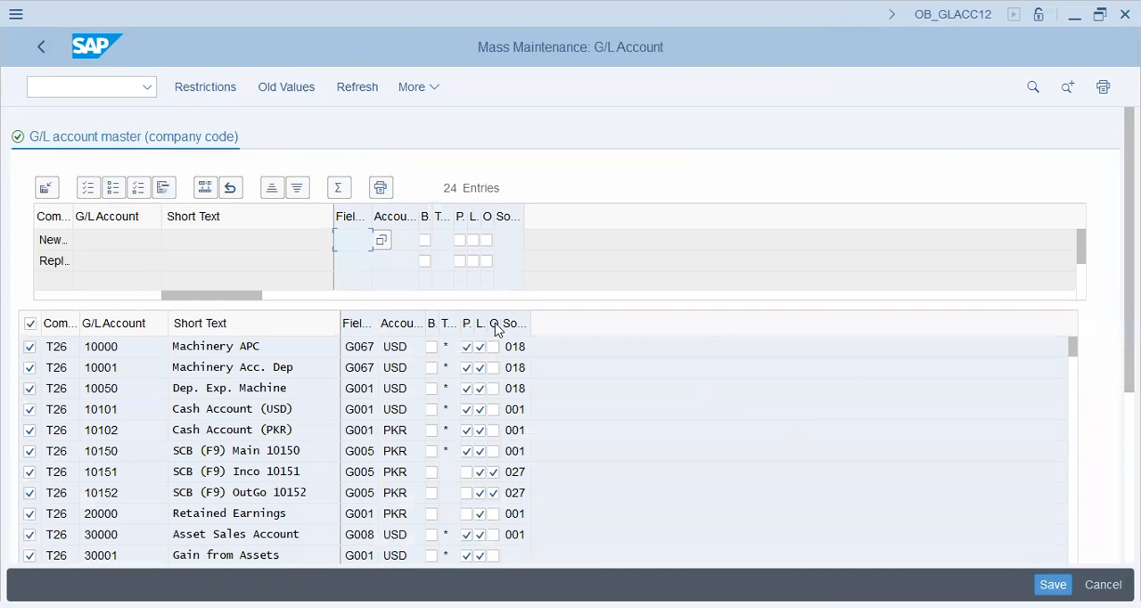
click(42, 53)
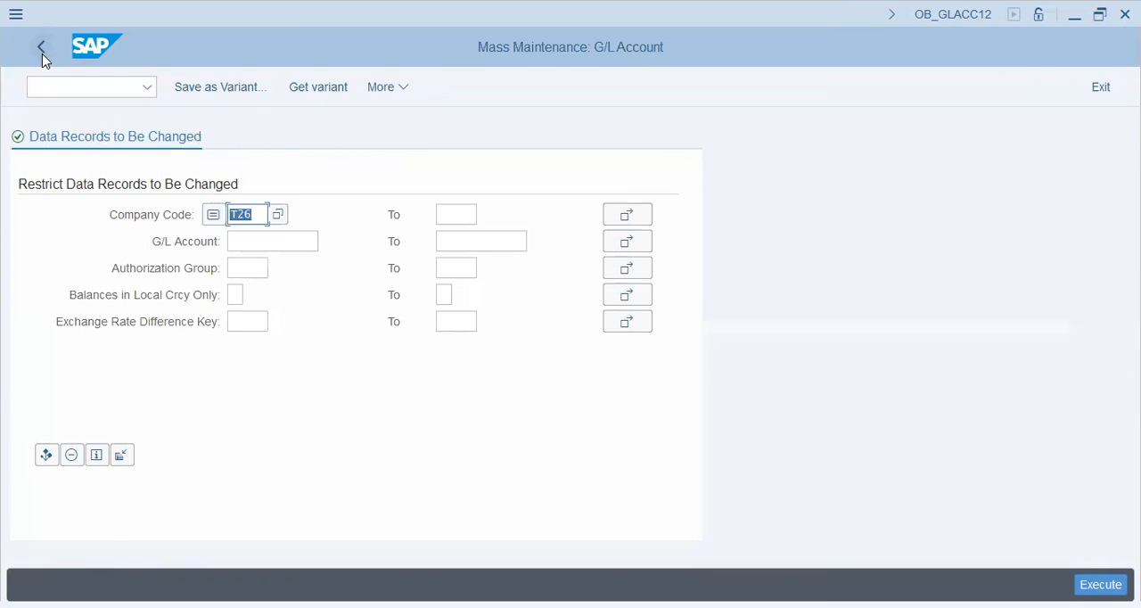
click(42, 53)
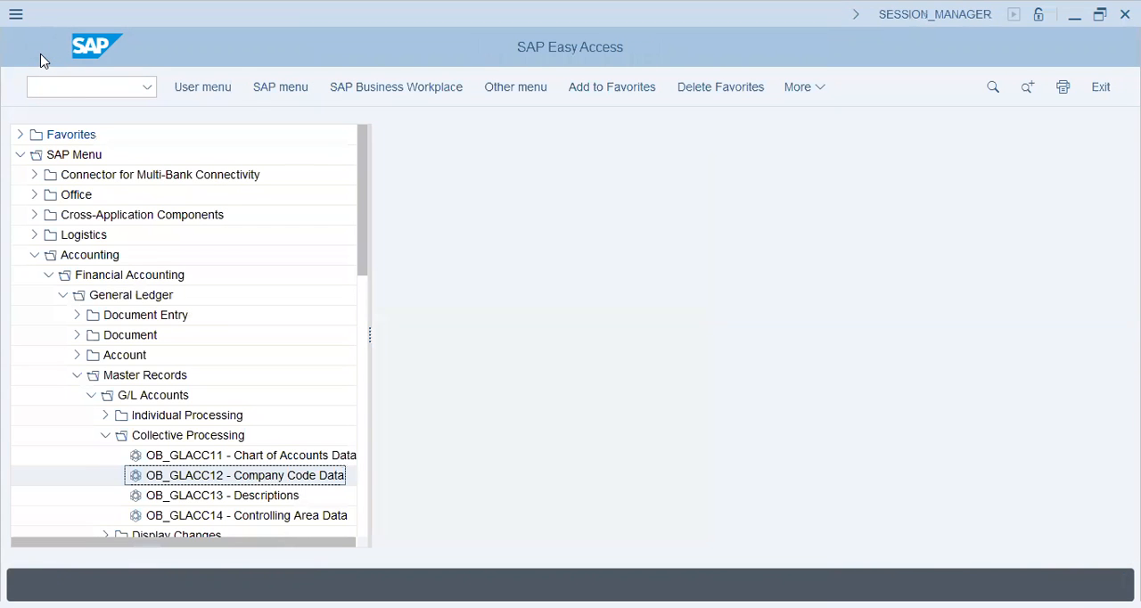